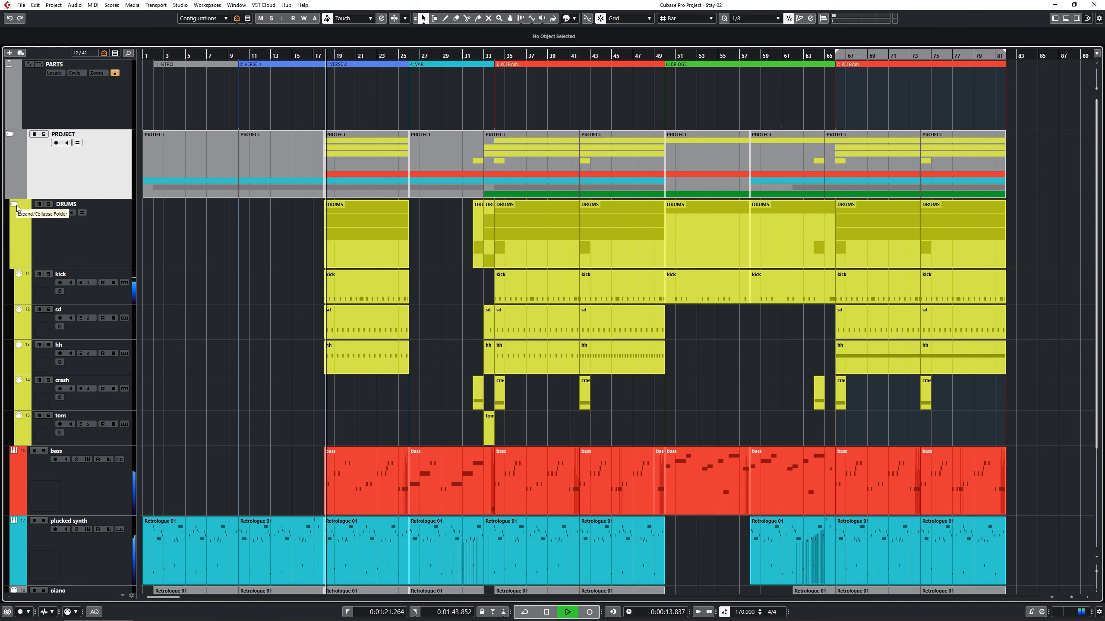
Collapse the PROJECT folder track and expand it again
click(11, 135)
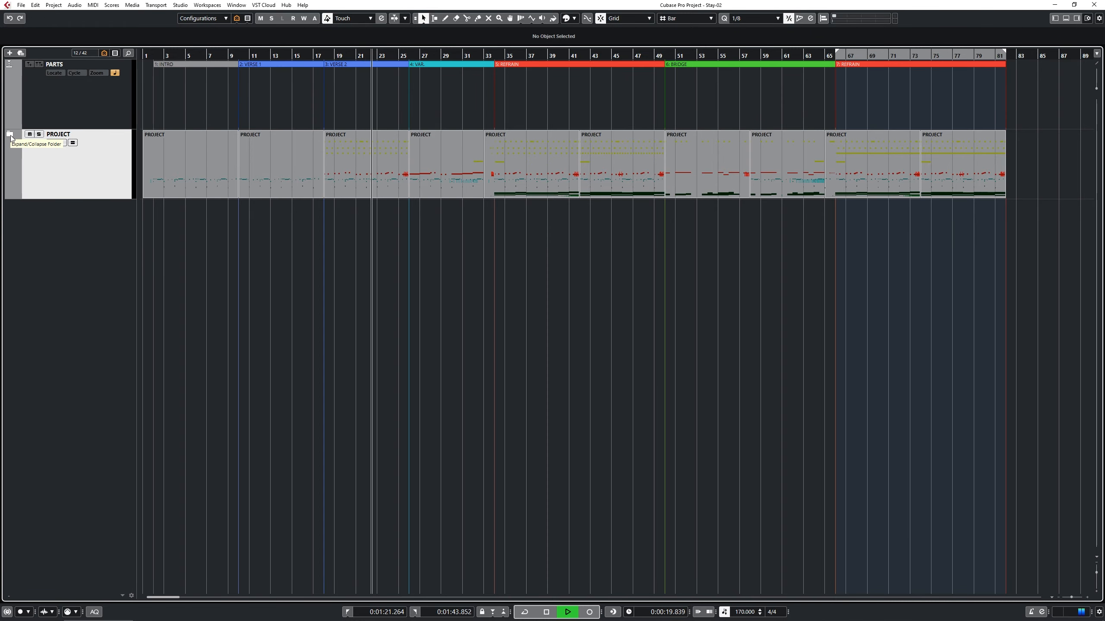
click(10, 139)
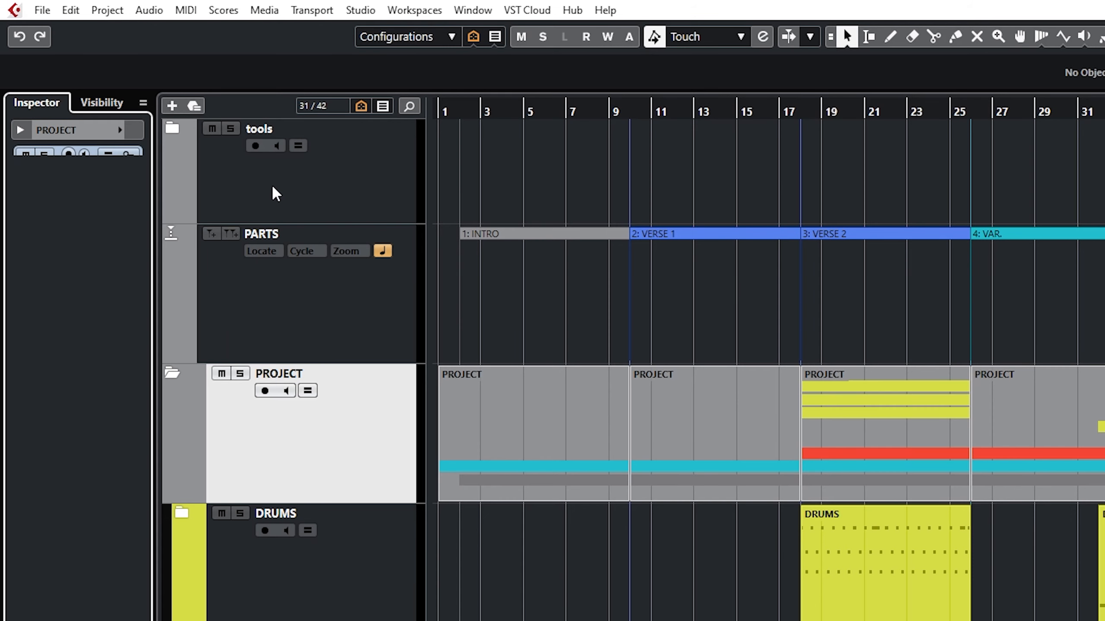
Expand the tools folder track and collapse the Group Tracks folder inside it
click(279, 192)
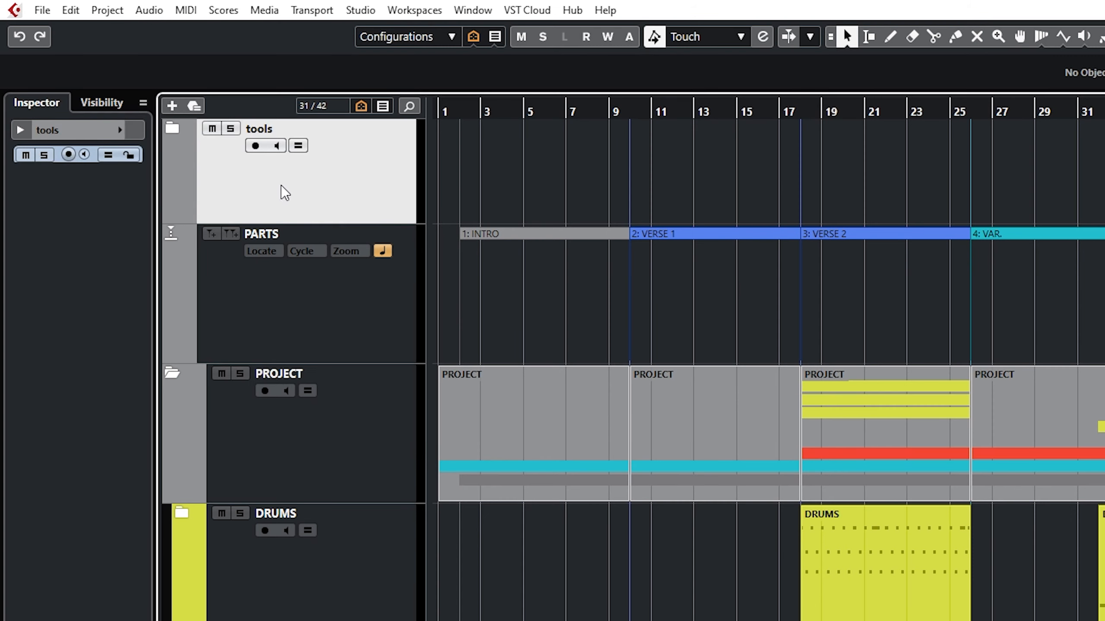
click(171, 129)
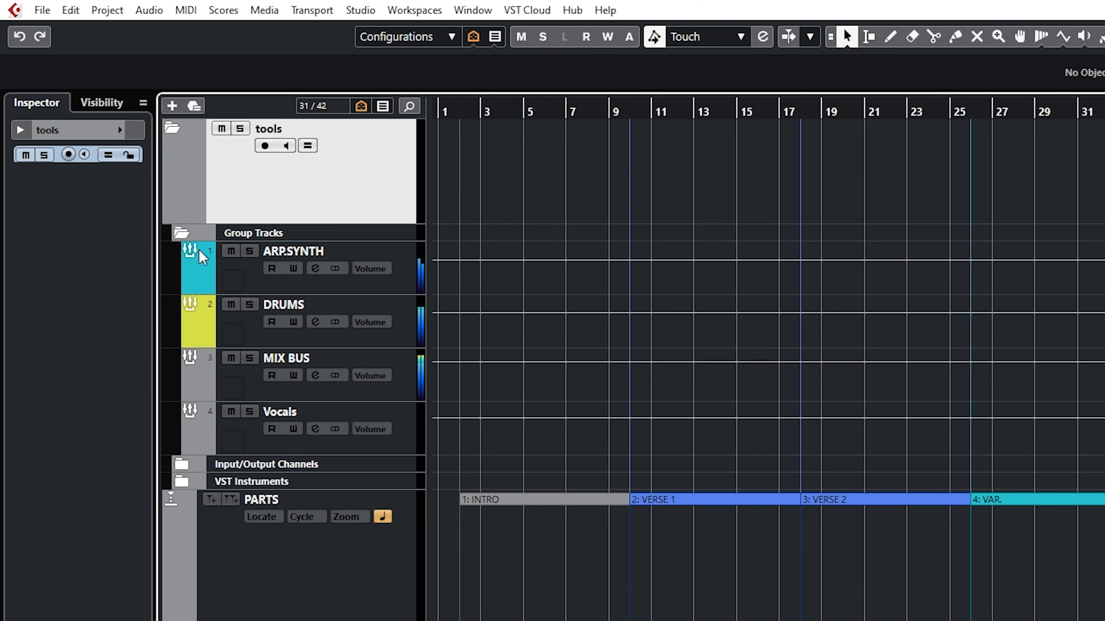
click(183, 234)
Hide the tools folder track from the arrangement through the track visibility settings and close the left zone
click(110, 102)
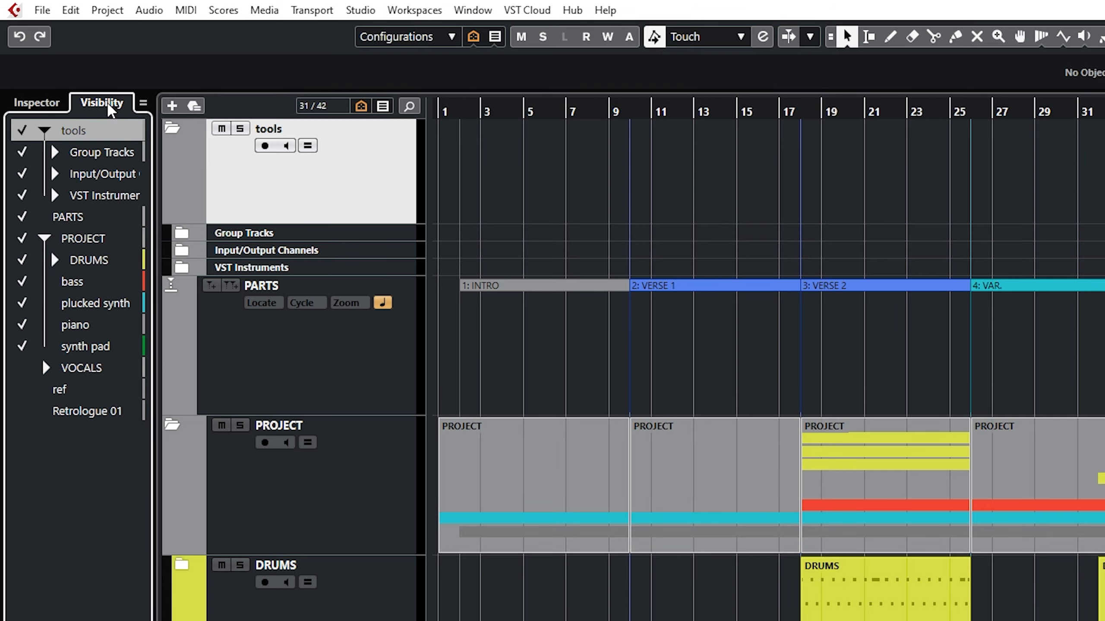
click(22, 132)
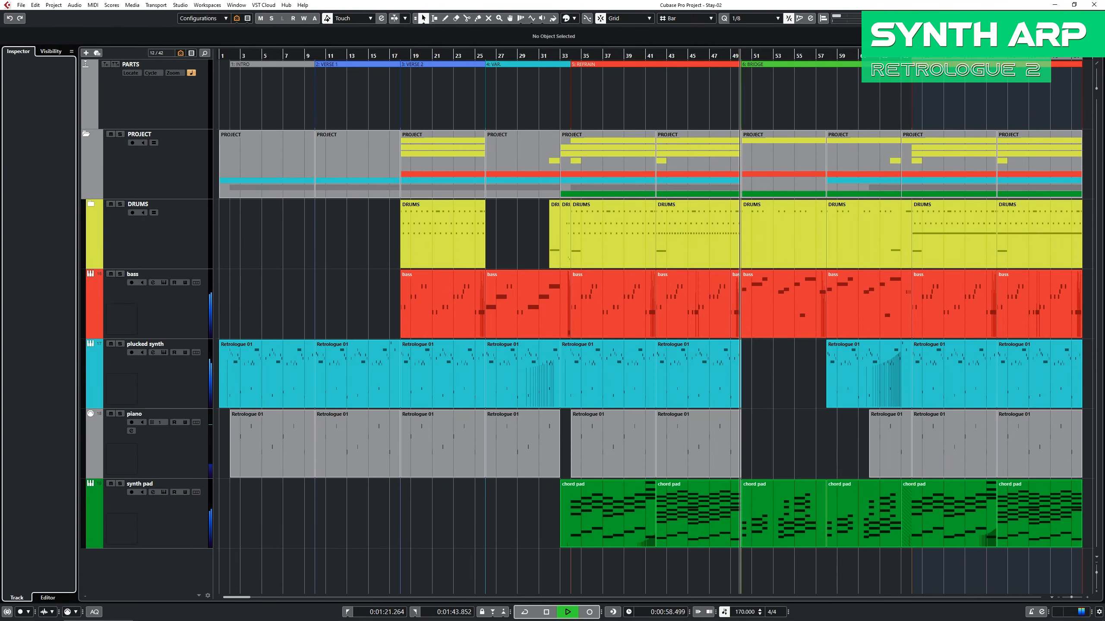
key(ctrl+alt+l)
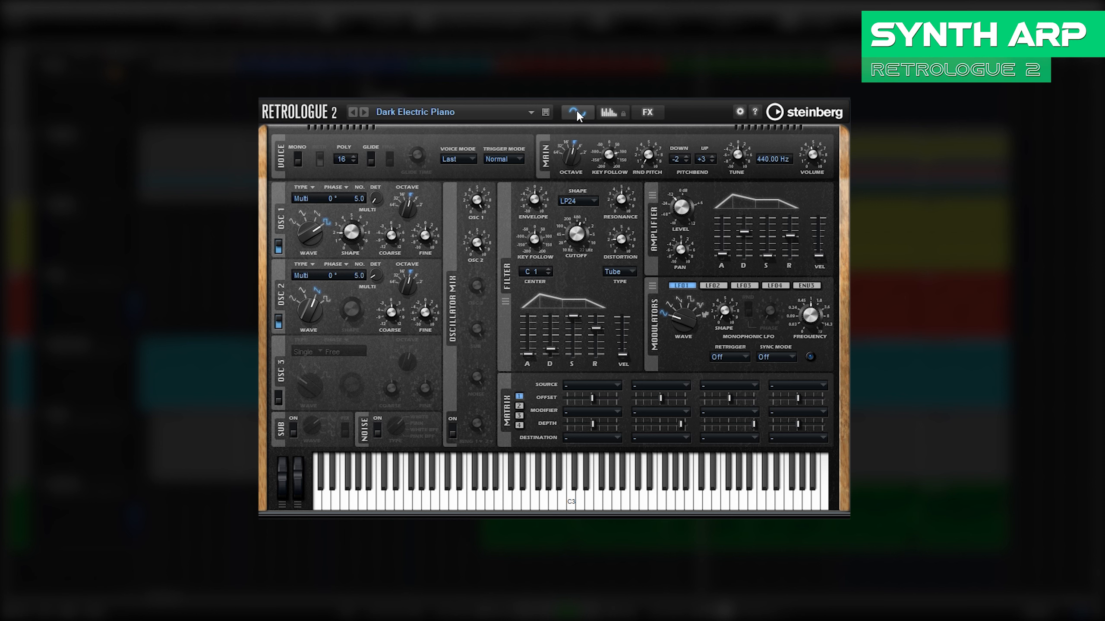
Look through the arpeggiator and effects pages of the Dark Electric Piano preset, then return to its synth page
click(615, 114)
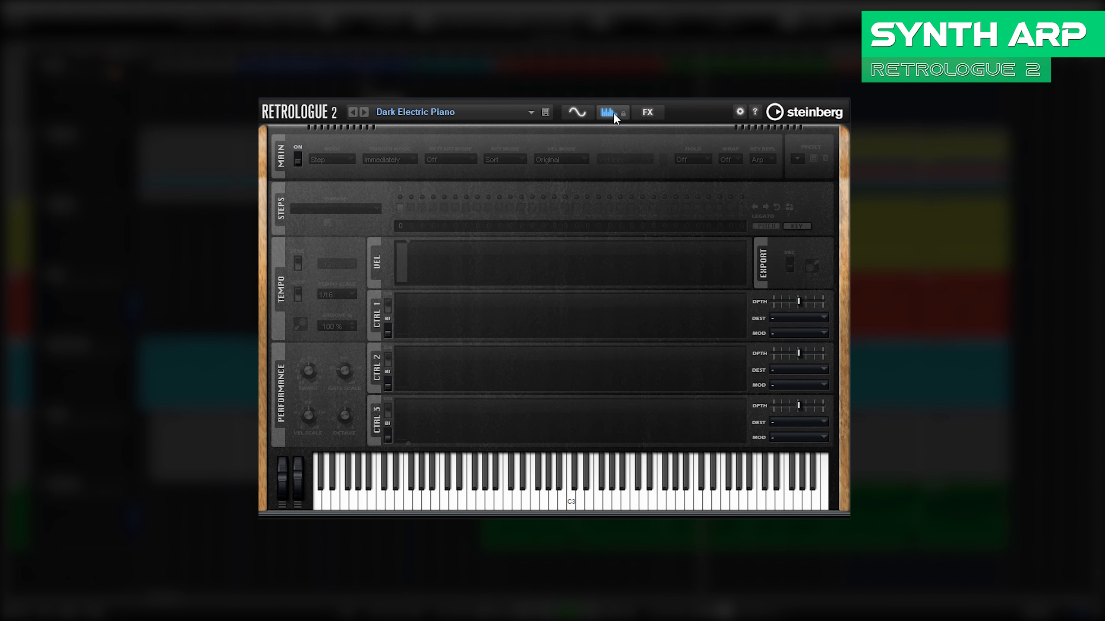
click(652, 114)
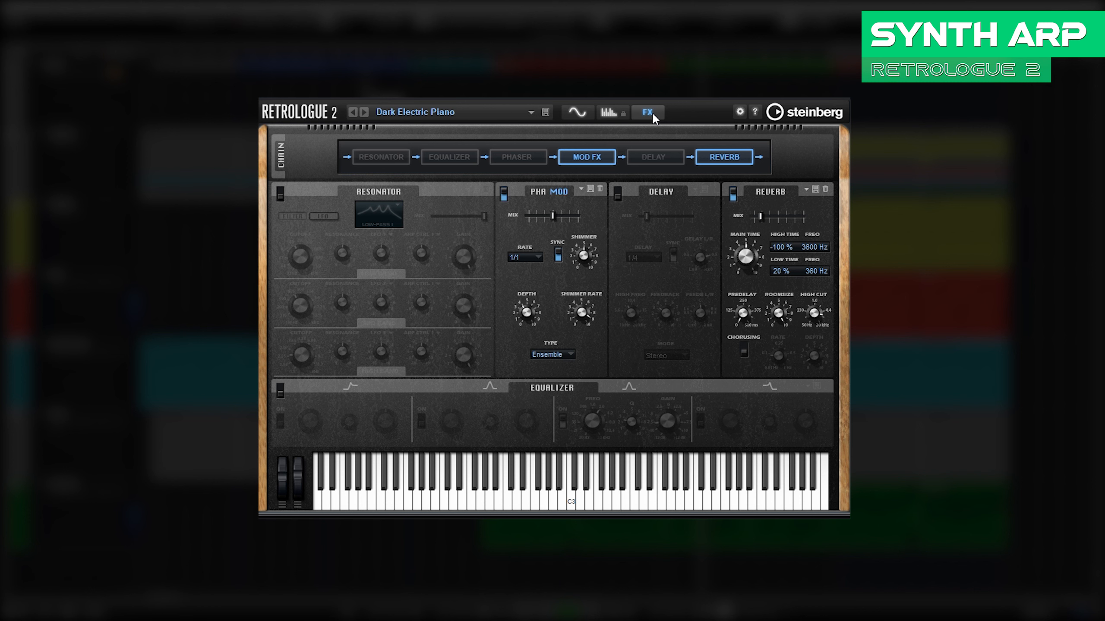
click(581, 113)
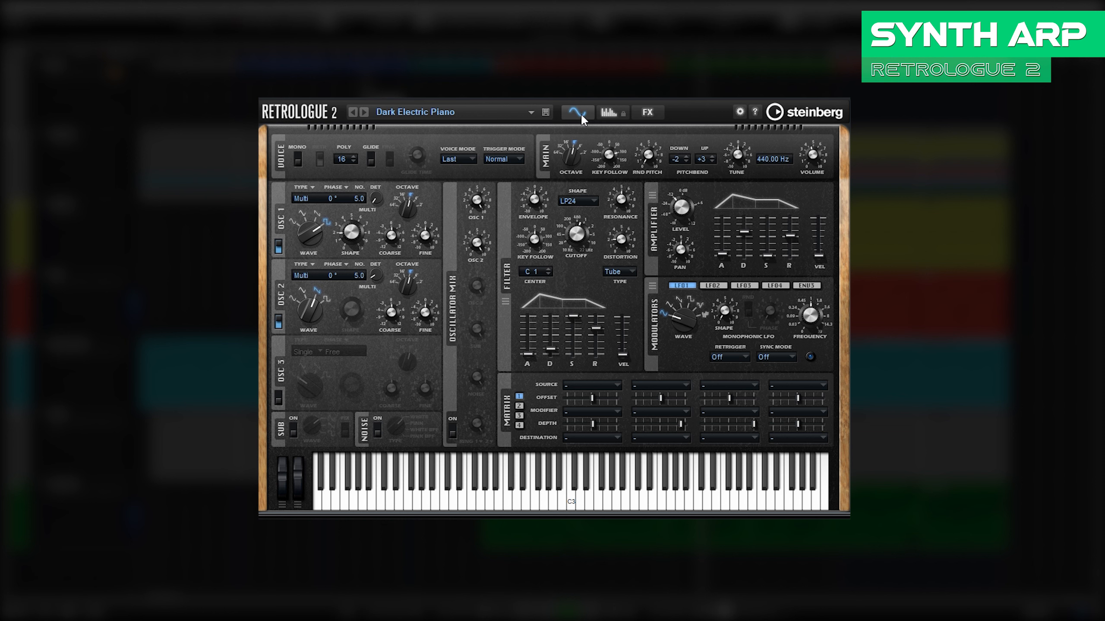
Load the Init Retrologue 2 preset and shape the amplifier envelope with a 1342 ms decay, lowered sustain and longer release
click(428, 117)
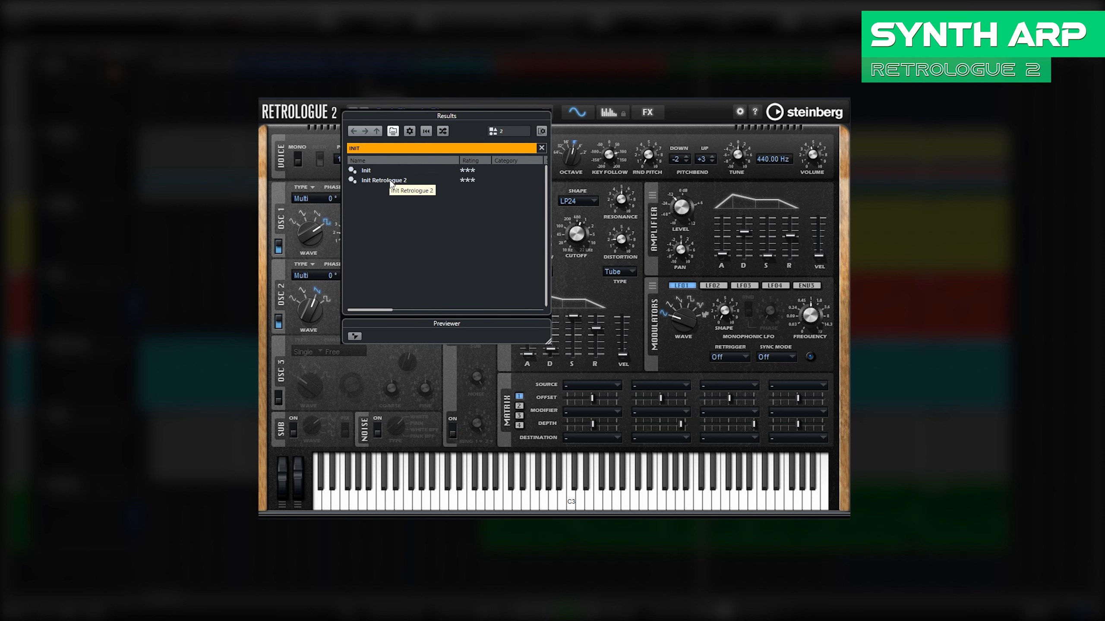
double_click(390, 180)
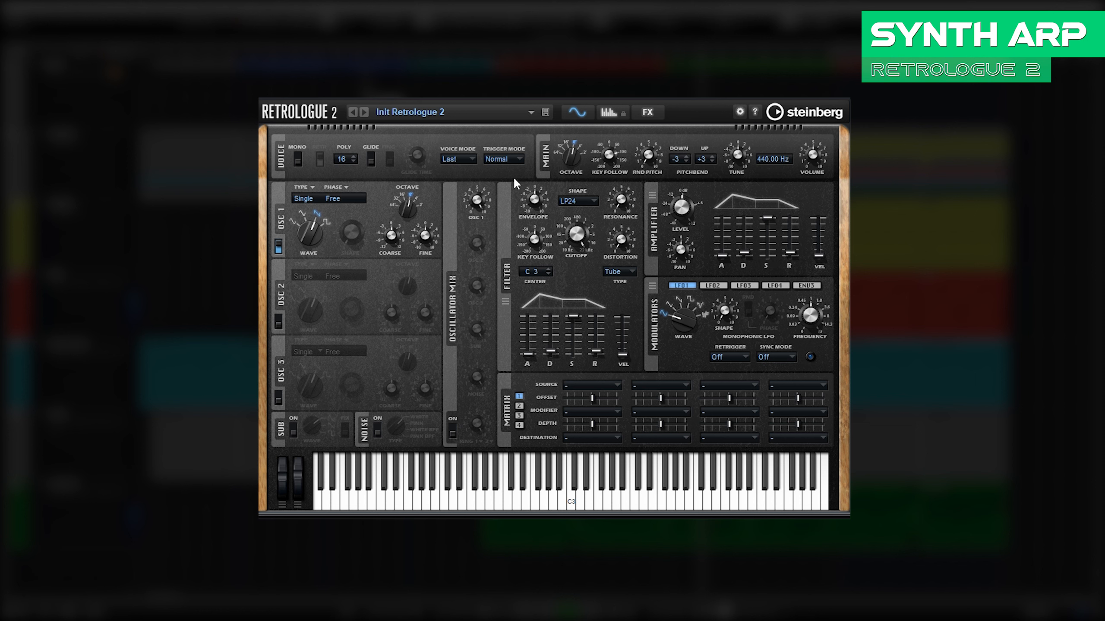
drag(767, 218, 748, 238)
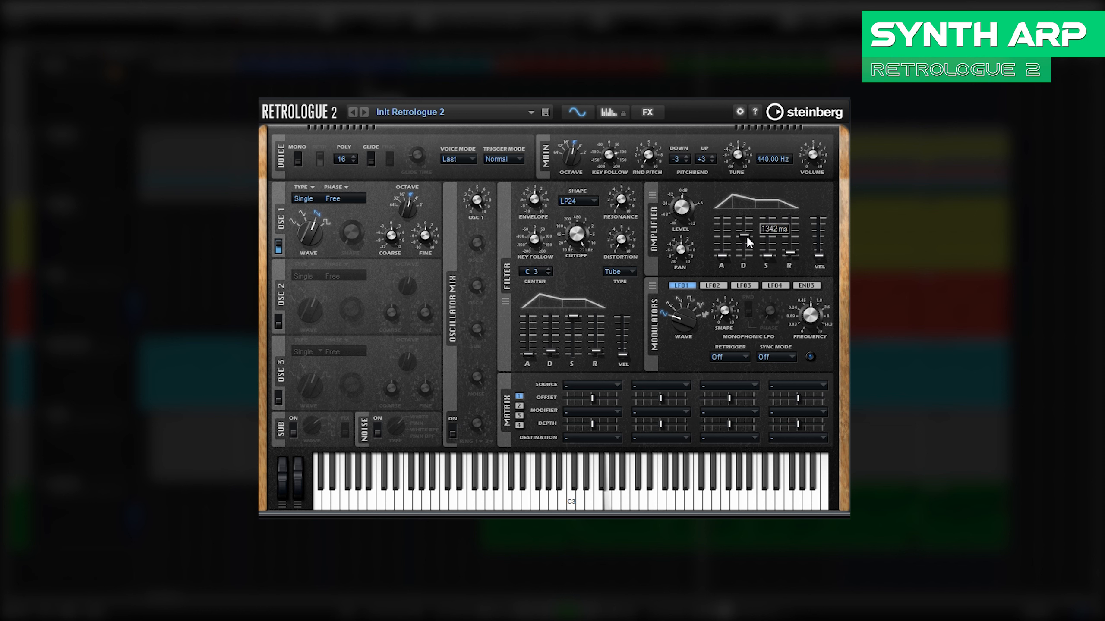
drag(789, 252, 795, 237)
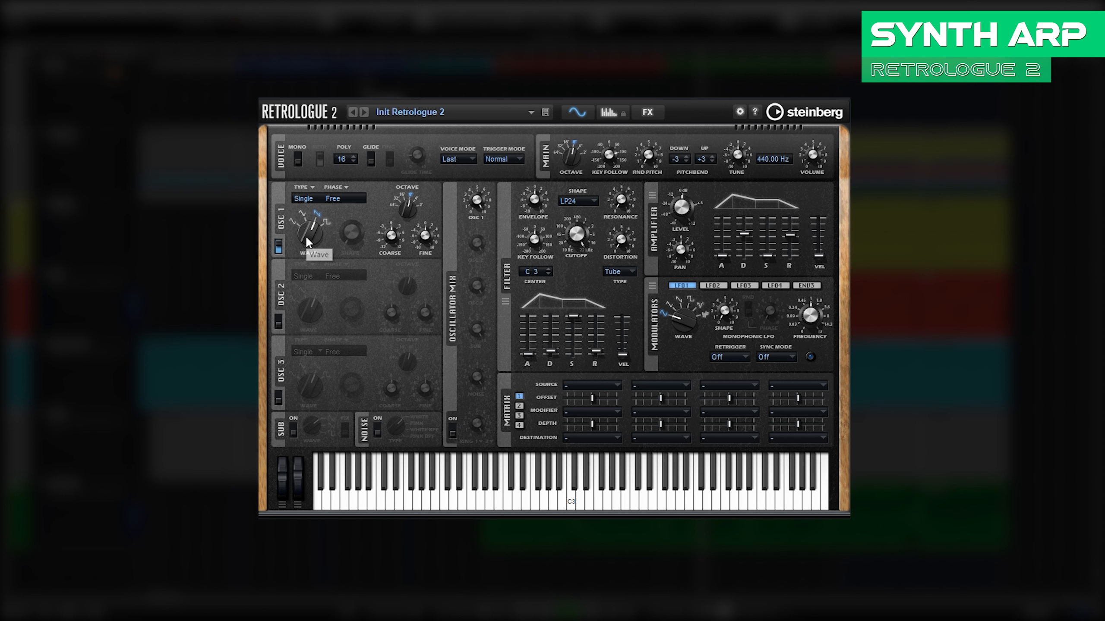
Set oscillator 1 to a square wave with about 17% shape, Multi type, fixed 0° phase and a voice number of 5
drag(307, 239, 352, 230)
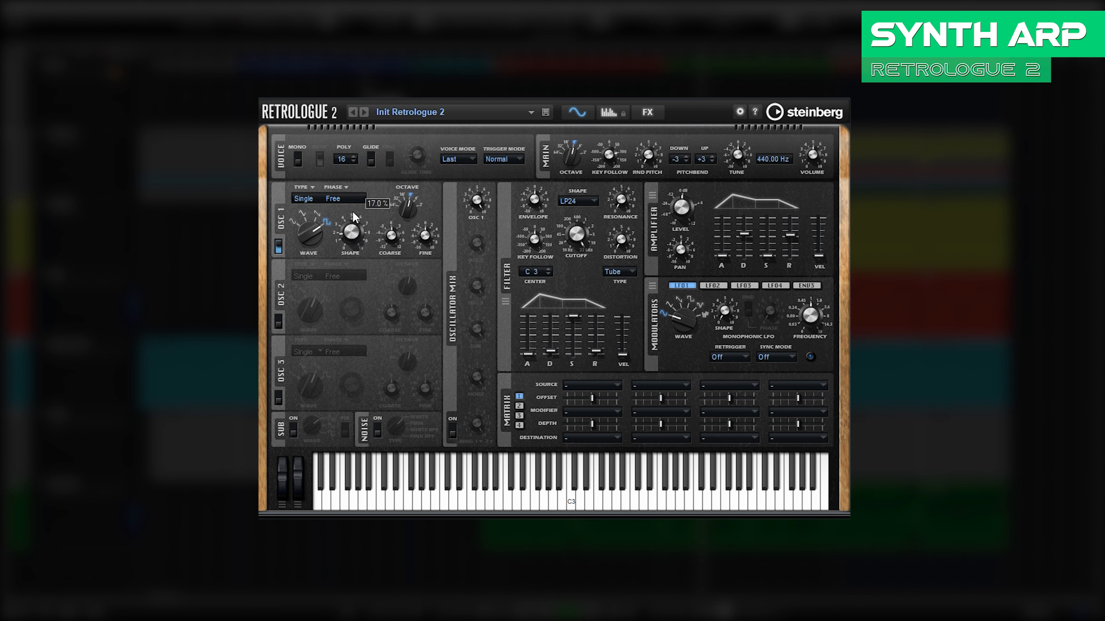
click(303, 198)
click(317, 269)
click(335, 198)
click(351, 239)
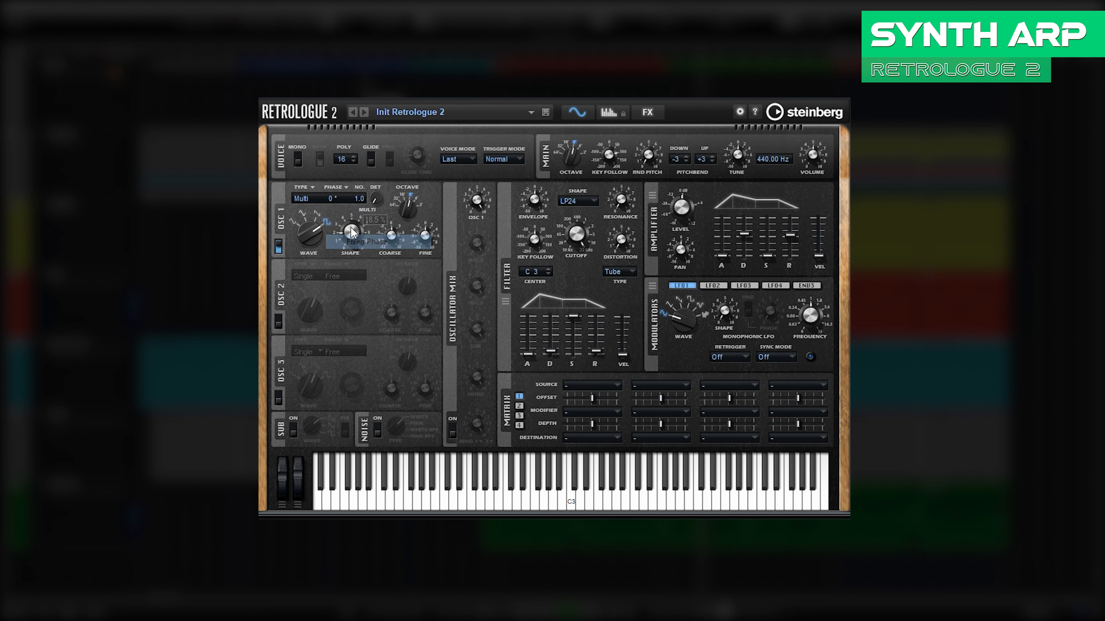
double_click(356, 200)
text(5)
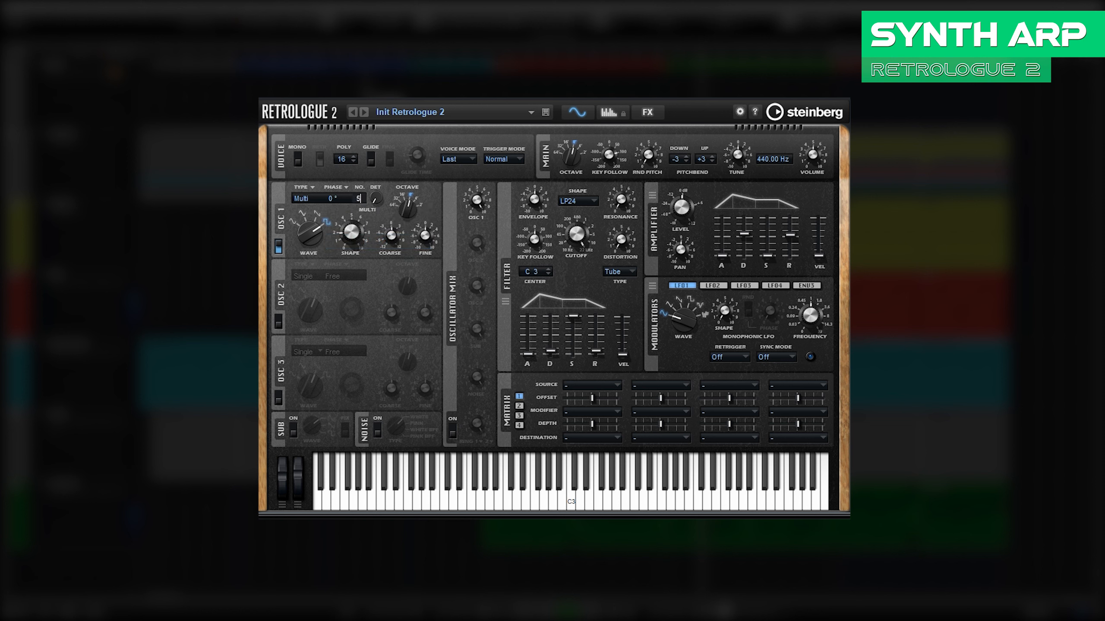
key(Return)
scroll(372, 204, up, 1)
Enable oscillator 2 with Multi type, fixed 0° phase and a voice number of 5
click(275, 323)
click(313, 277)
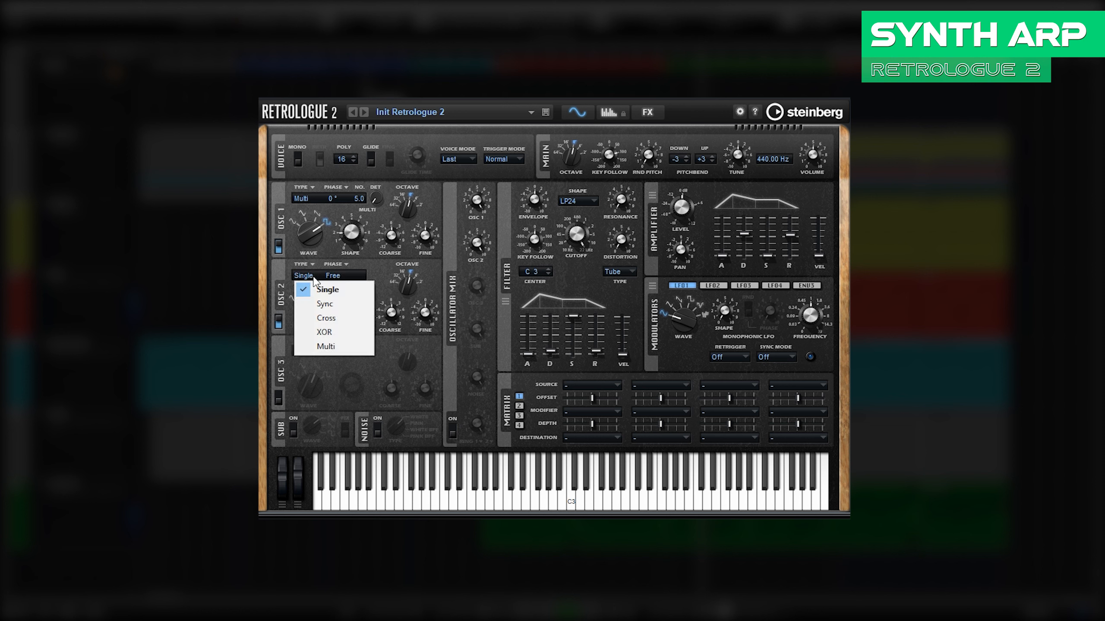
click(322, 347)
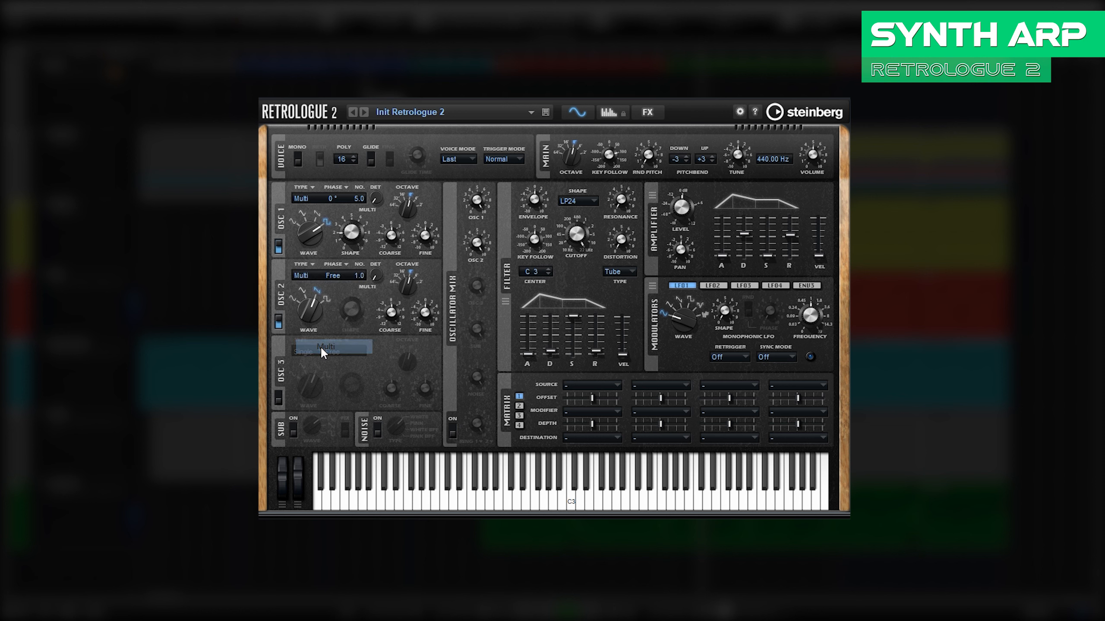
click(342, 276)
click(345, 319)
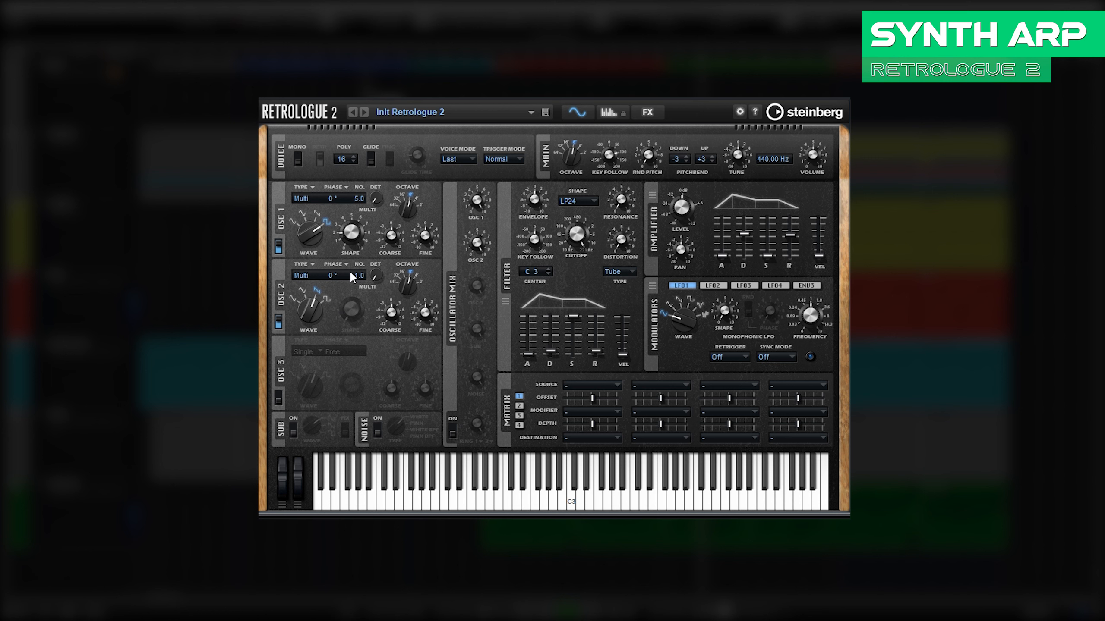
text(5)
key(Return)
scroll(375, 276, up, 4)
Adjust the filter's resonance and cutoff, setting the cutoff to about 938 Hz
drag(622, 200, 622, 200)
drag(576, 239, 574, 286)
mouse_move(571, 253)
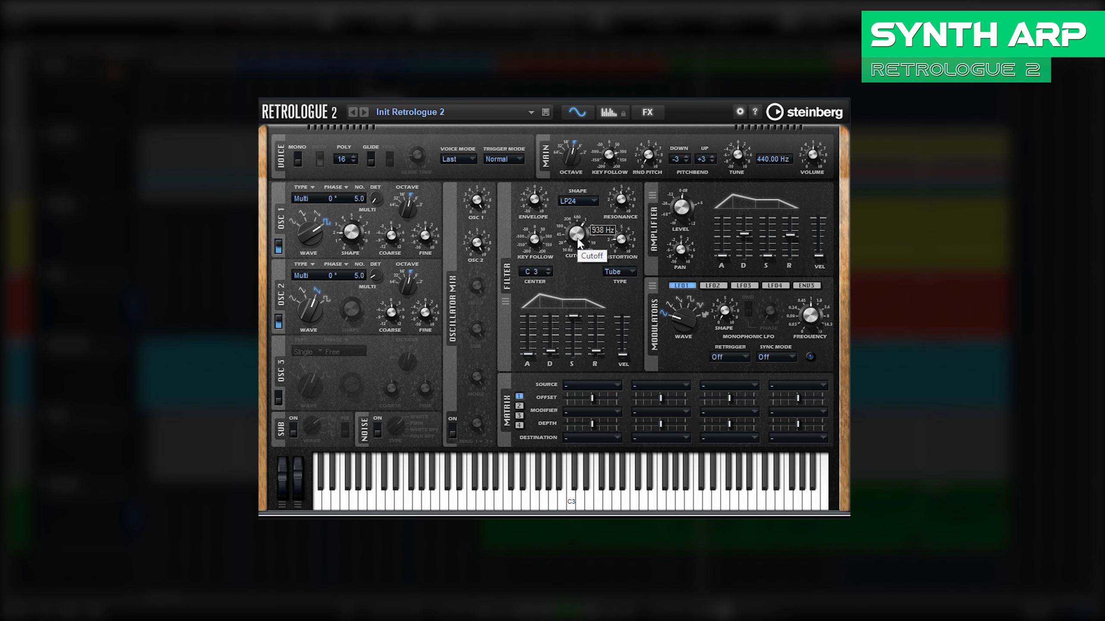
Enable modulation wheel control of the filter cutoff and choose Learn CC for the same parameter
right_click(578, 244)
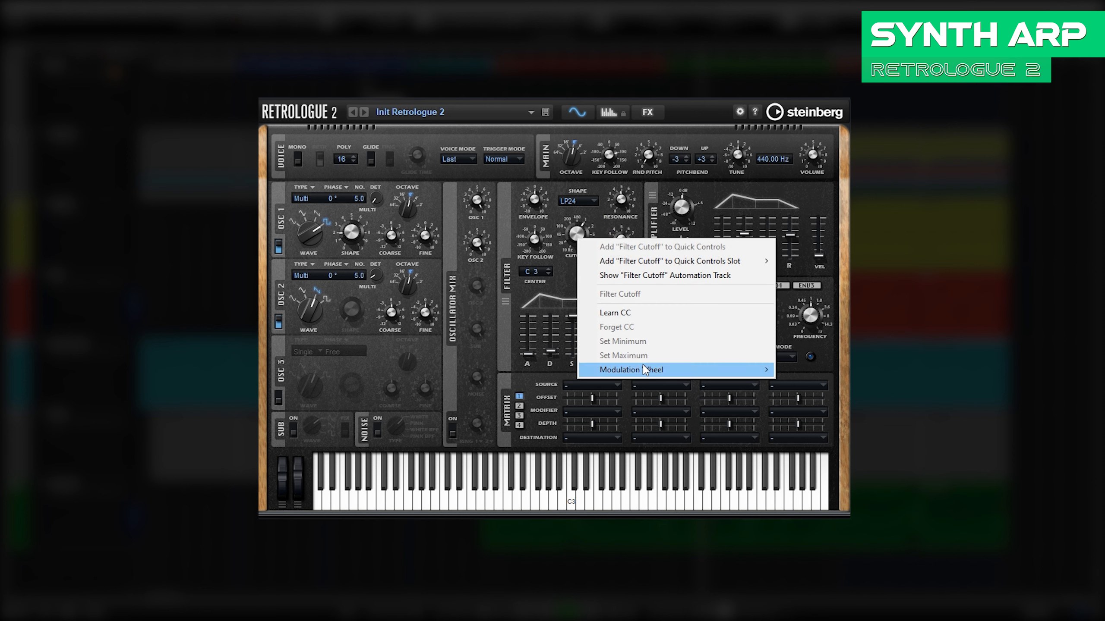
mouse_move(646, 370)
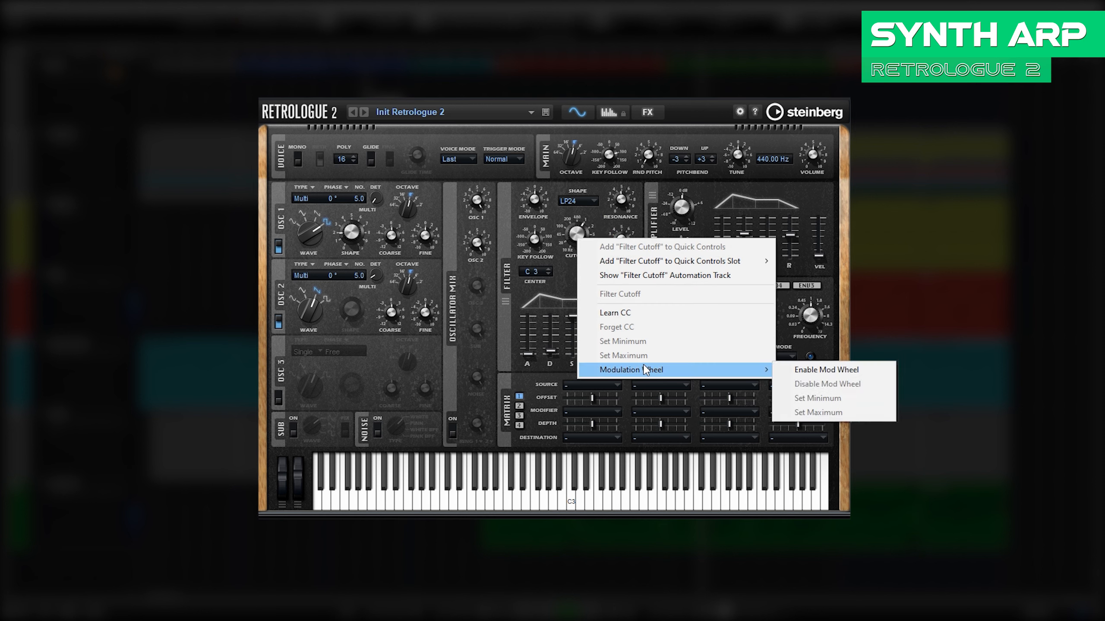
click(807, 374)
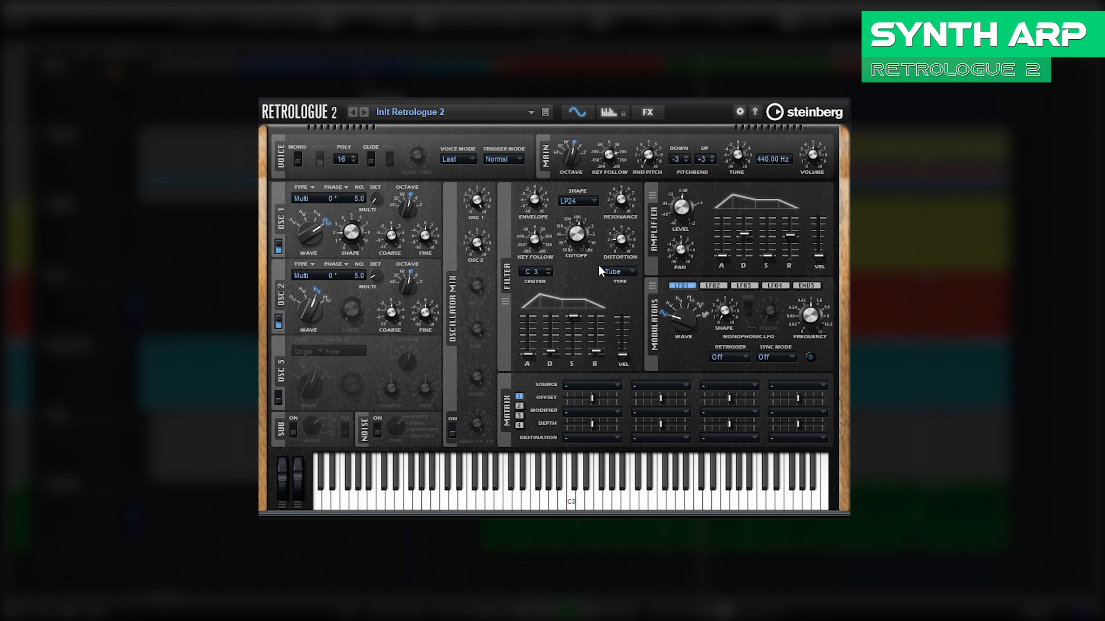
right_click(585, 241)
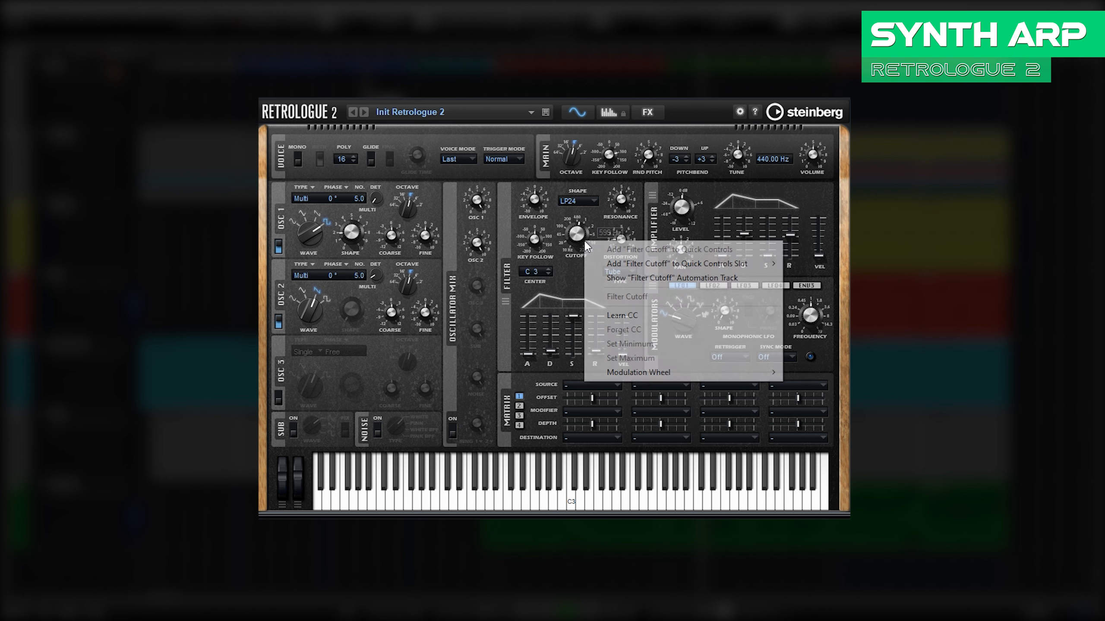
click(632, 316)
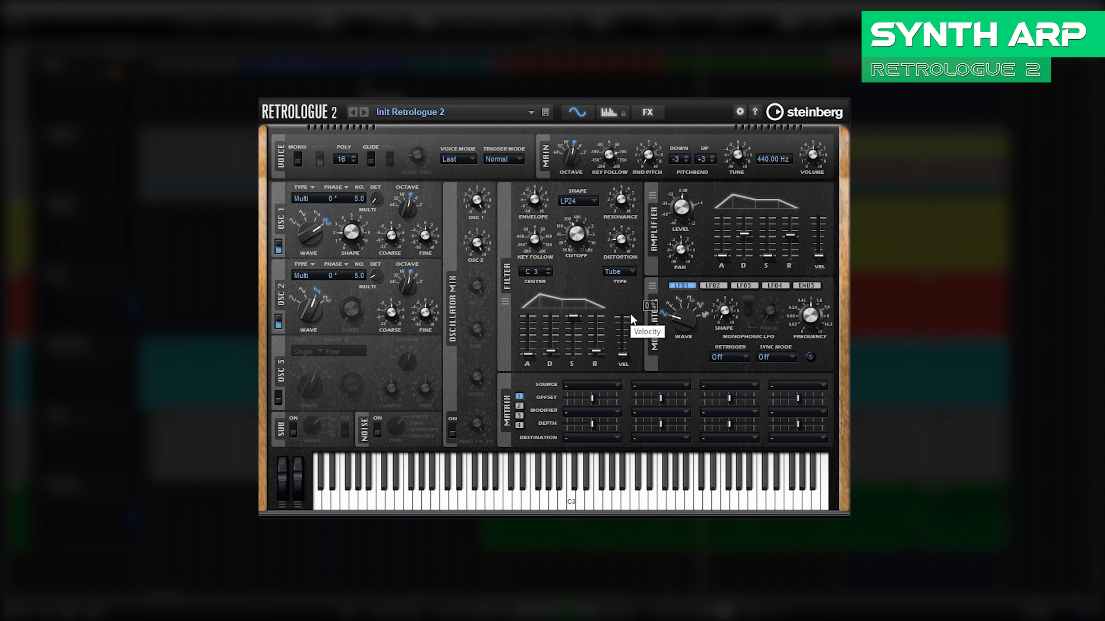
Enable the reverb in the effects chain and set its mix to 16%
click(653, 112)
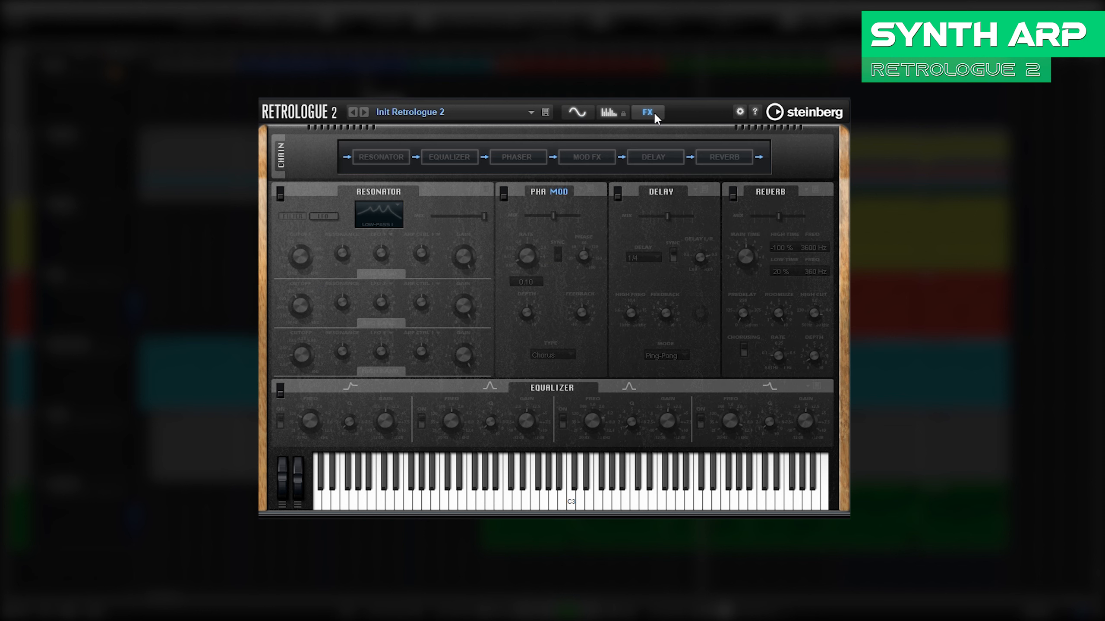
click(724, 158)
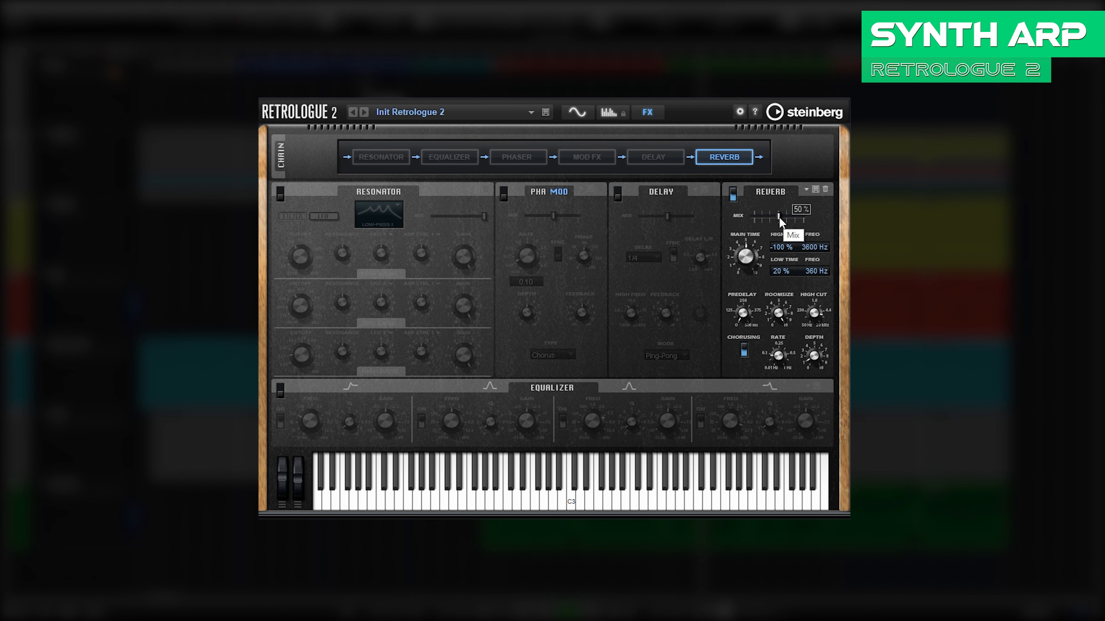
drag(778, 216, 761, 216)
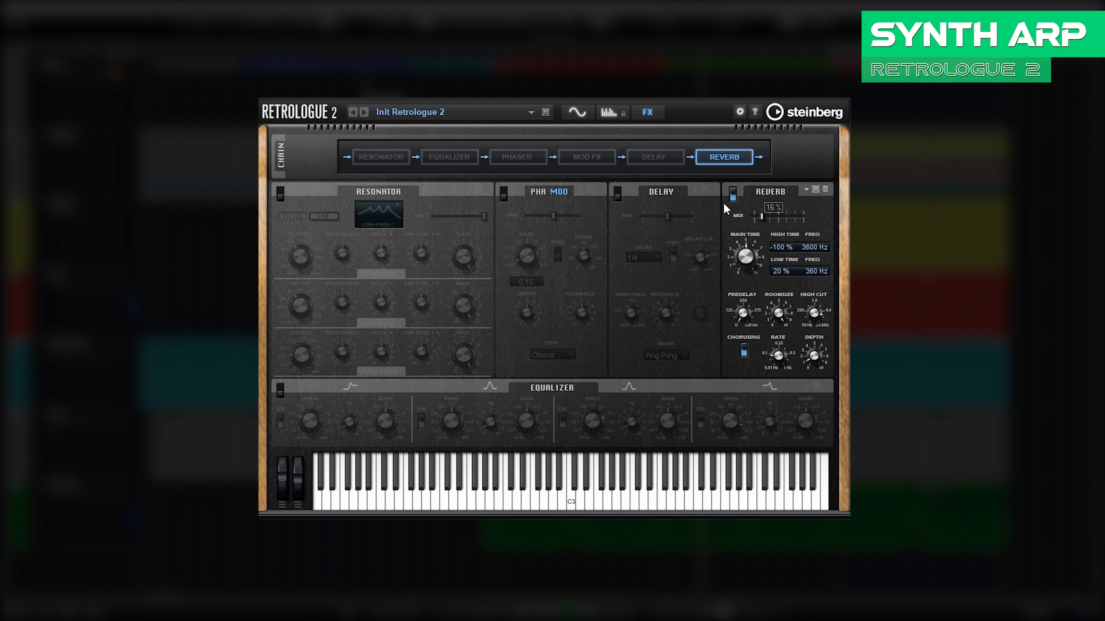
Enable the Mod FX as Ensemble, sync its rate at 1/1 and lower its mix to about the midpoint
click(602, 159)
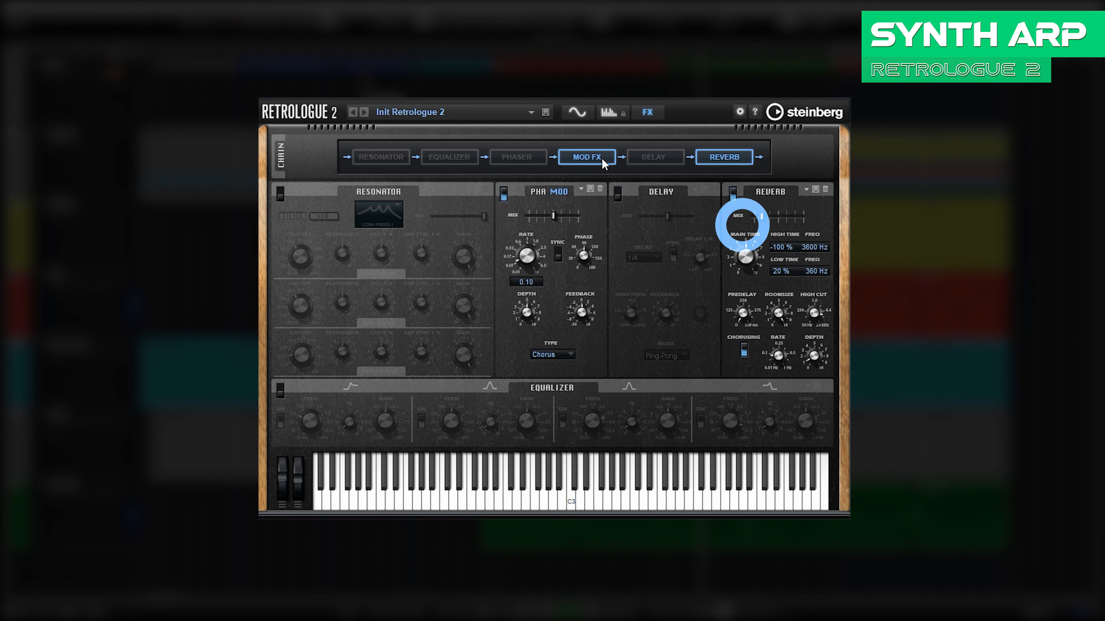
click(551, 354)
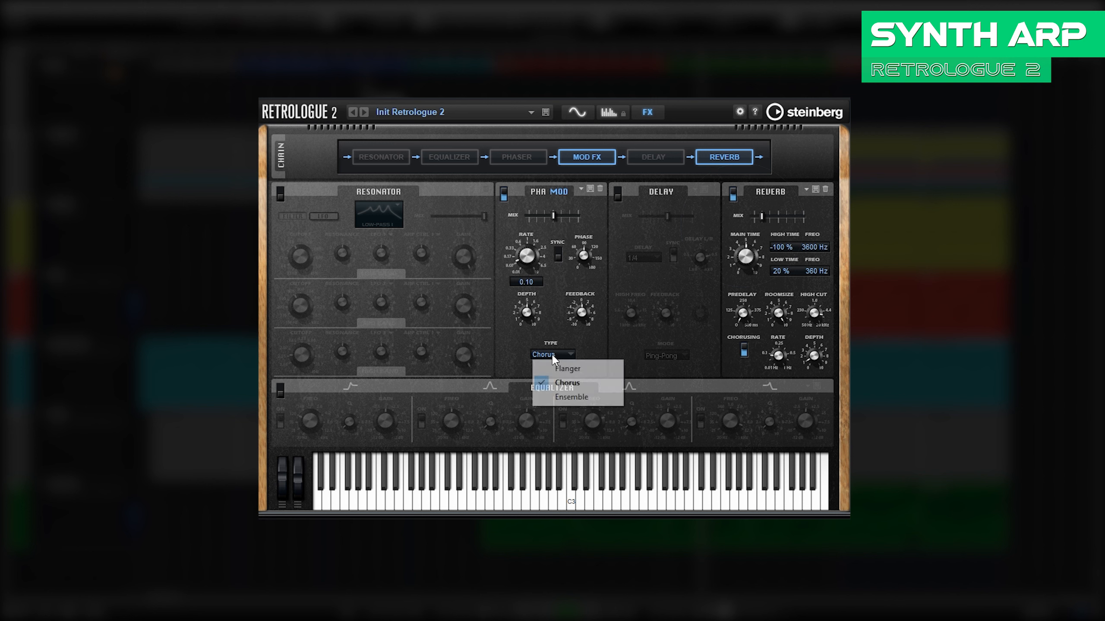
click(559, 398)
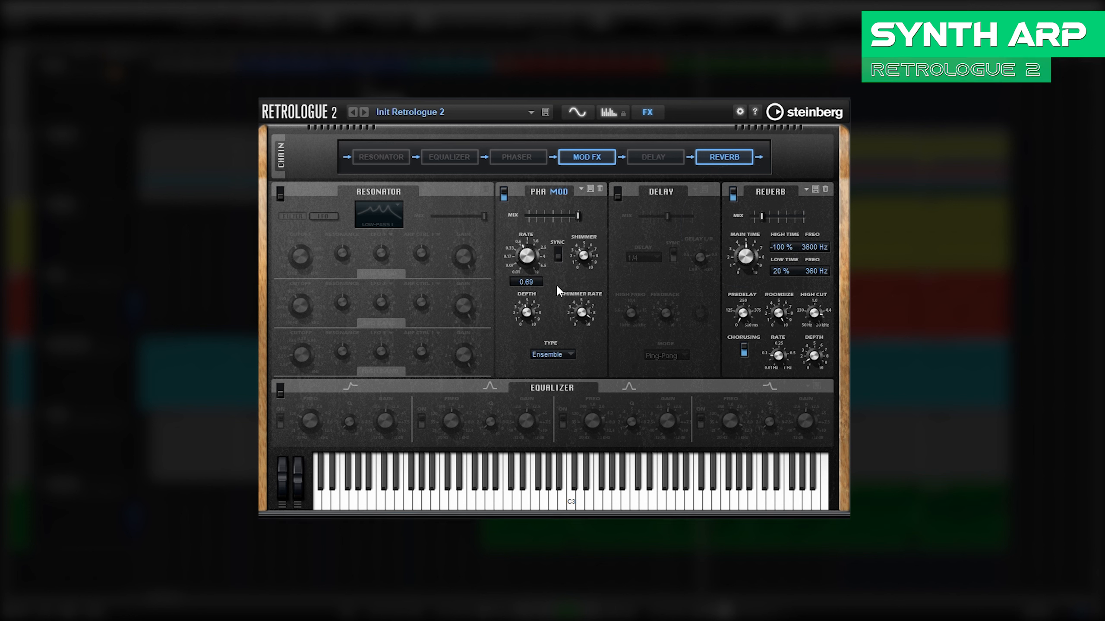
click(557, 254)
click(524, 257)
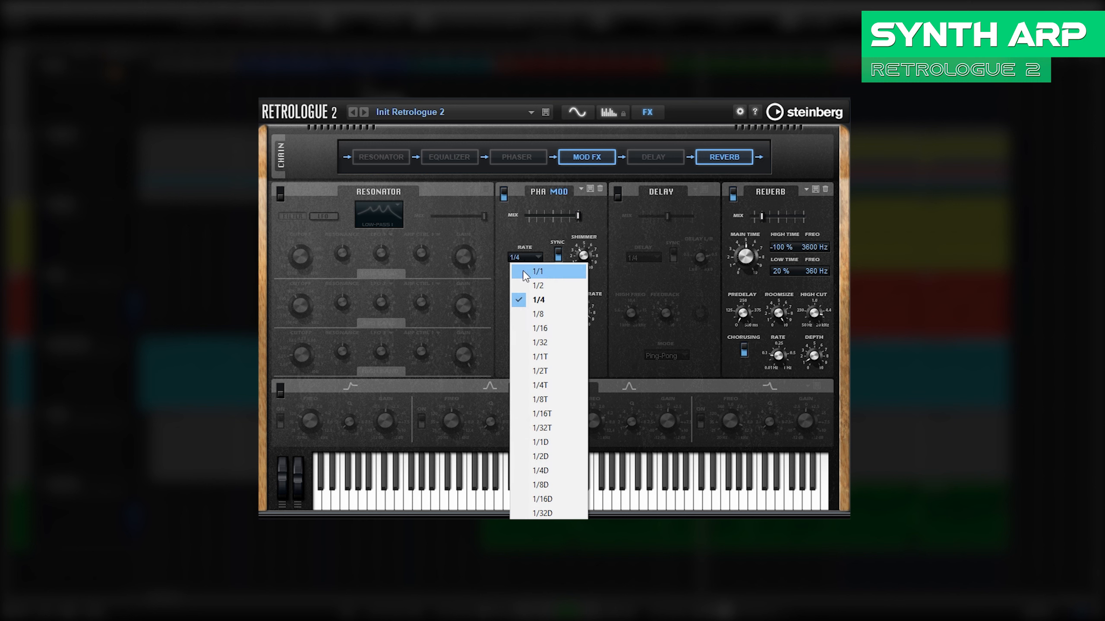
click(537, 271)
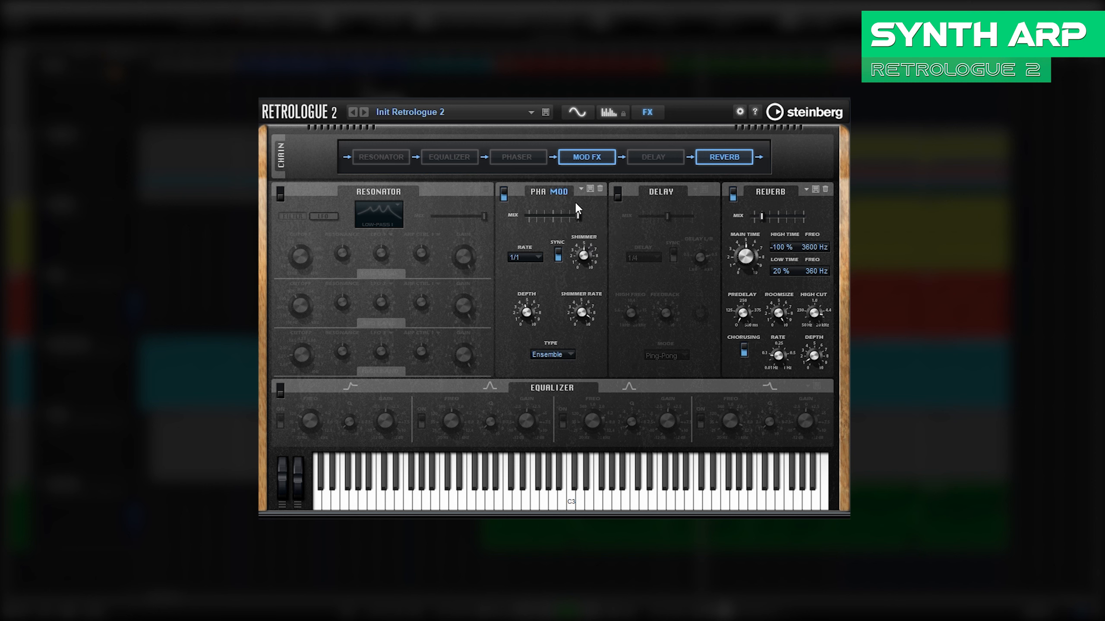
drag(579, 215, 556, 219)
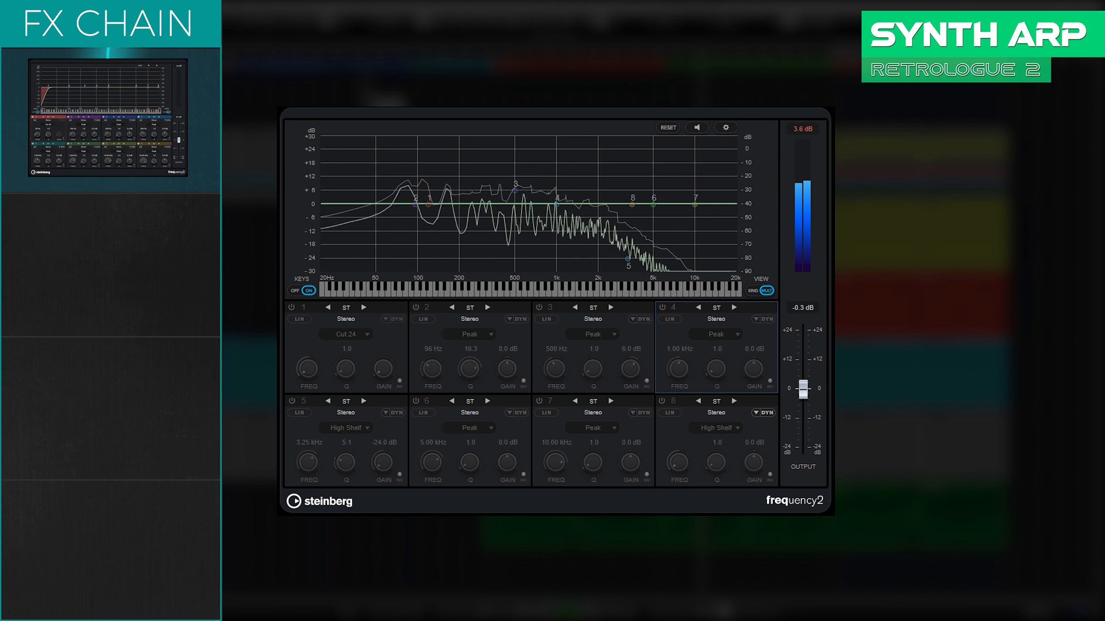
Enable bands 1, 3 and 4 of the synth arp's equalizer
click(291, 308)
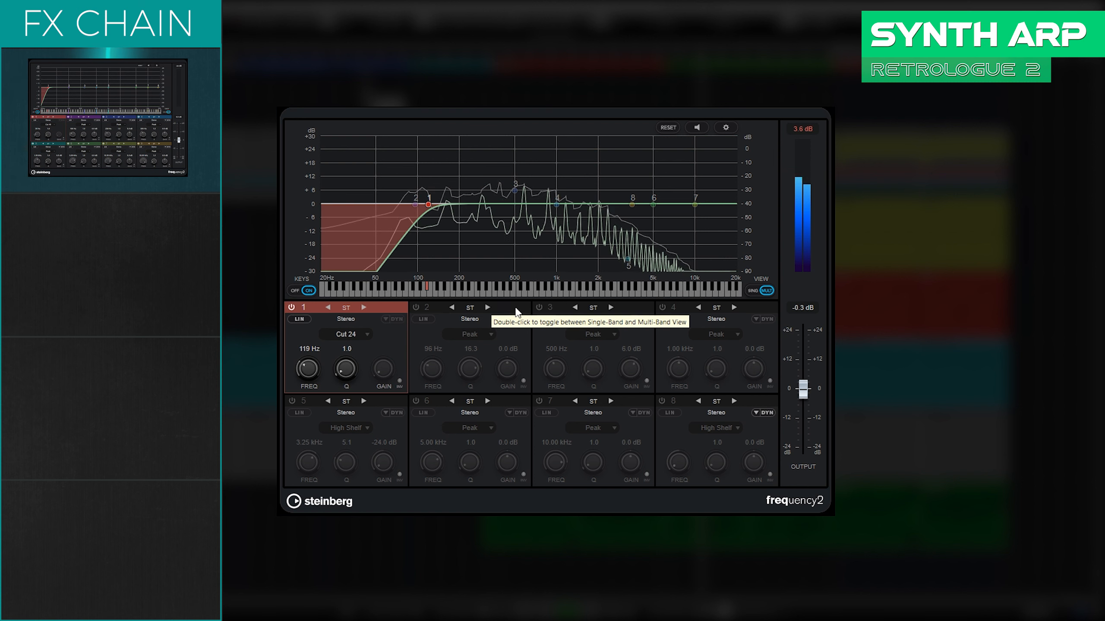
click(540, 308)
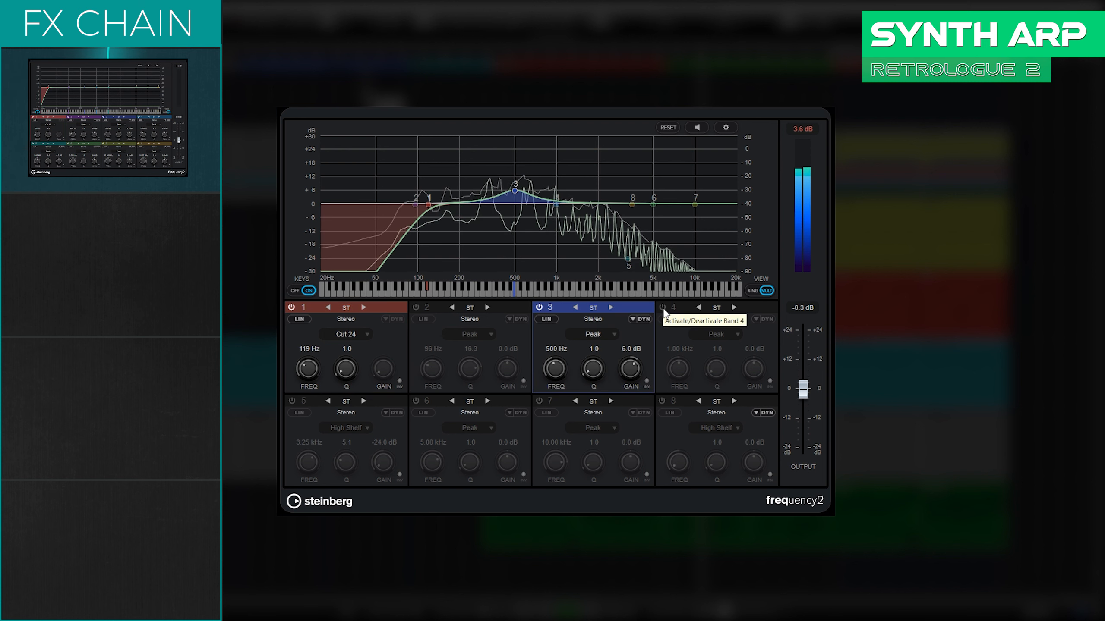
click(662, 308)
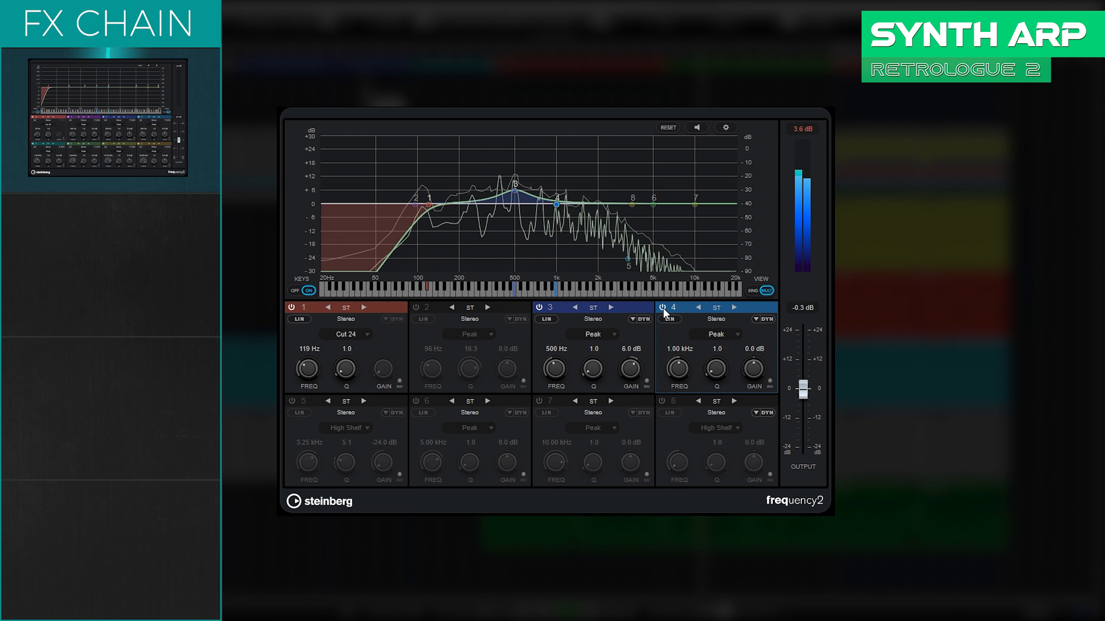
Switch EQ band 4 to mid/side processing and set the side channel's gain to 11 dB
click(734, 308)
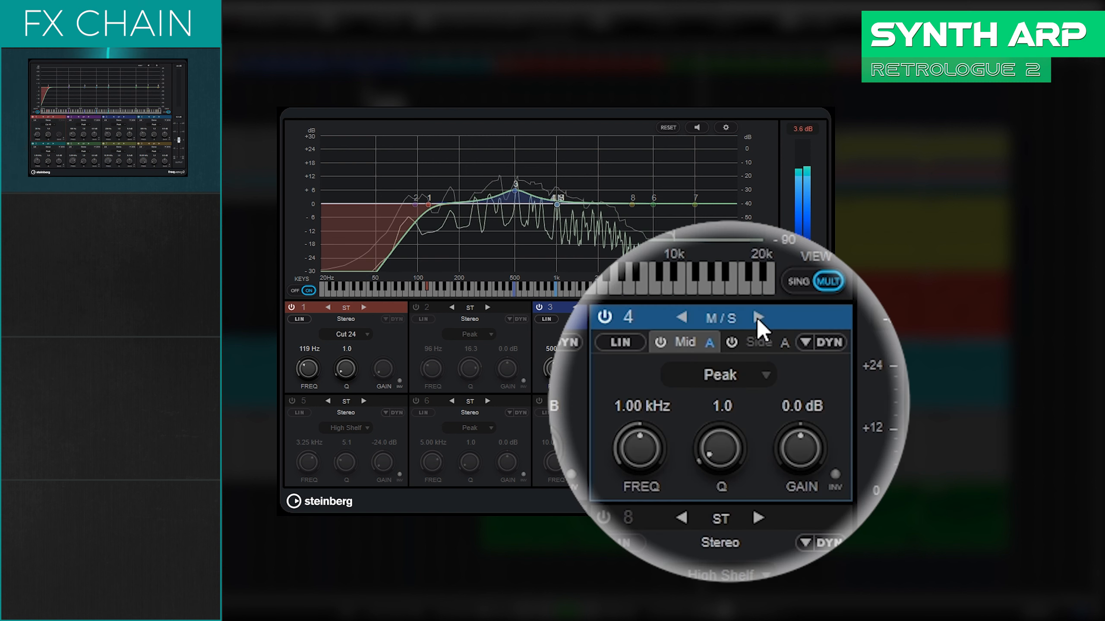
click(759, 347)
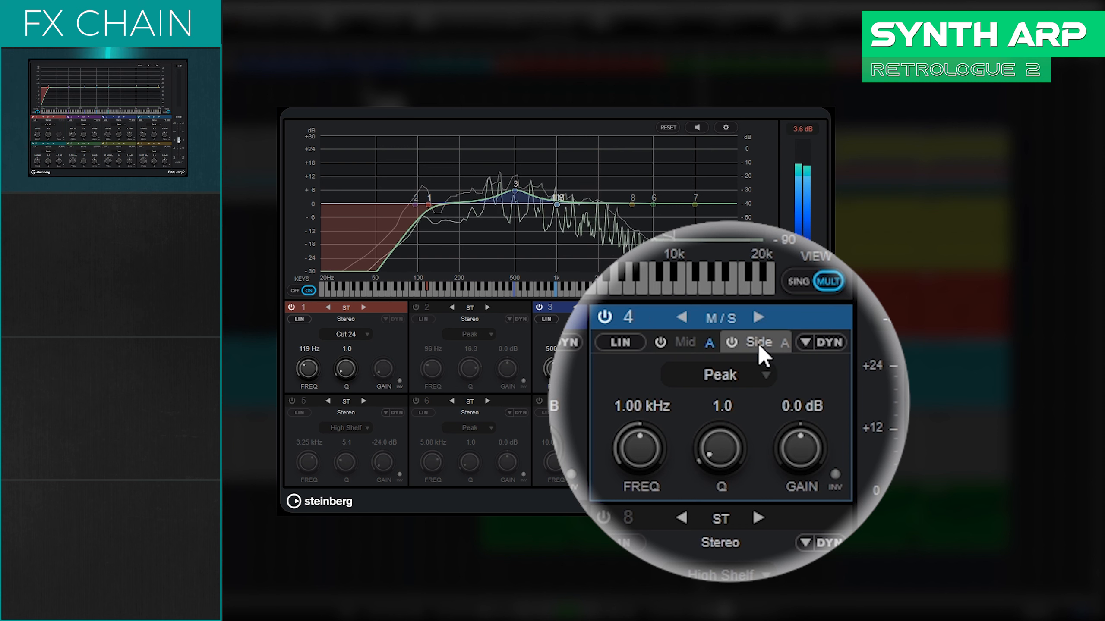
click(800, 407)
text(11)
key(Return)
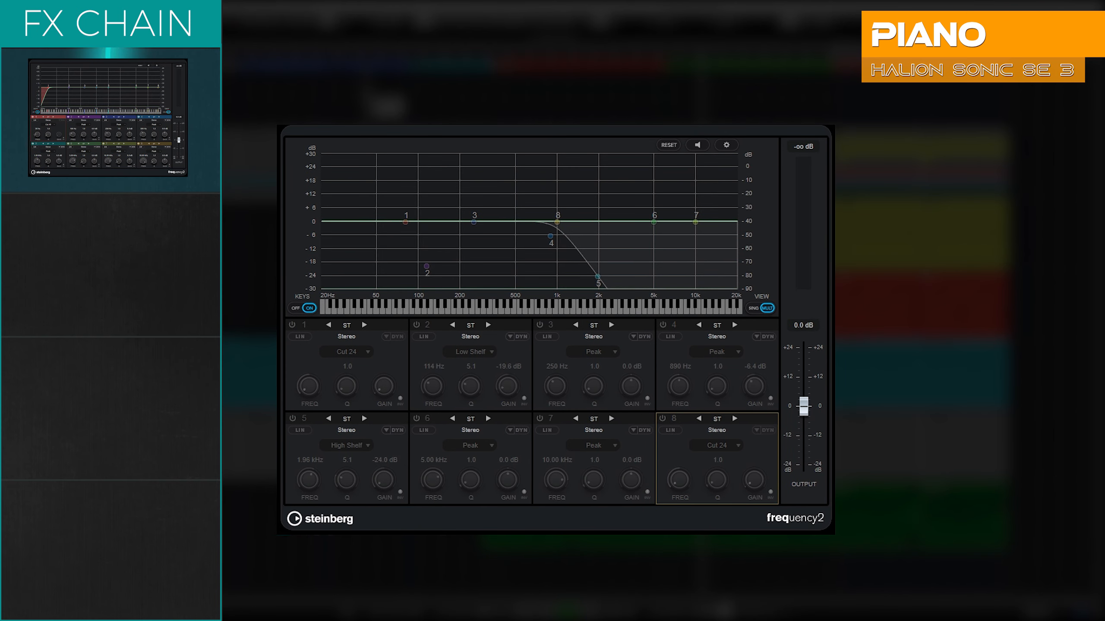
On the piano's equalizer, enable the band 1 low cut with Q 3.0 and enable the band 8 high cut
click(291, 325)
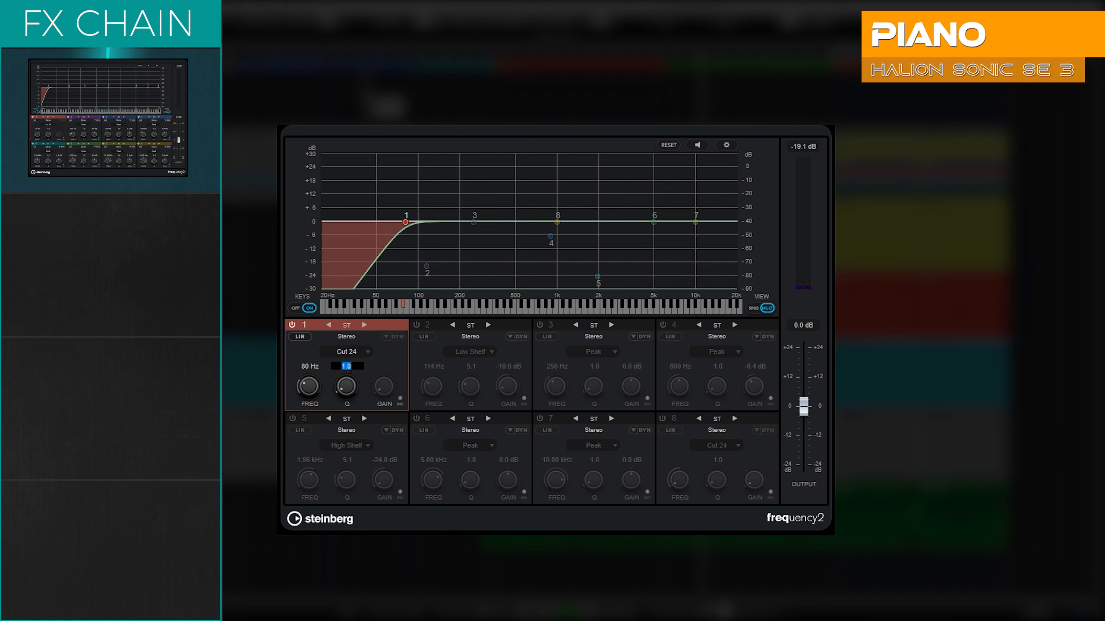
text(3)
key(Return)
key(space)
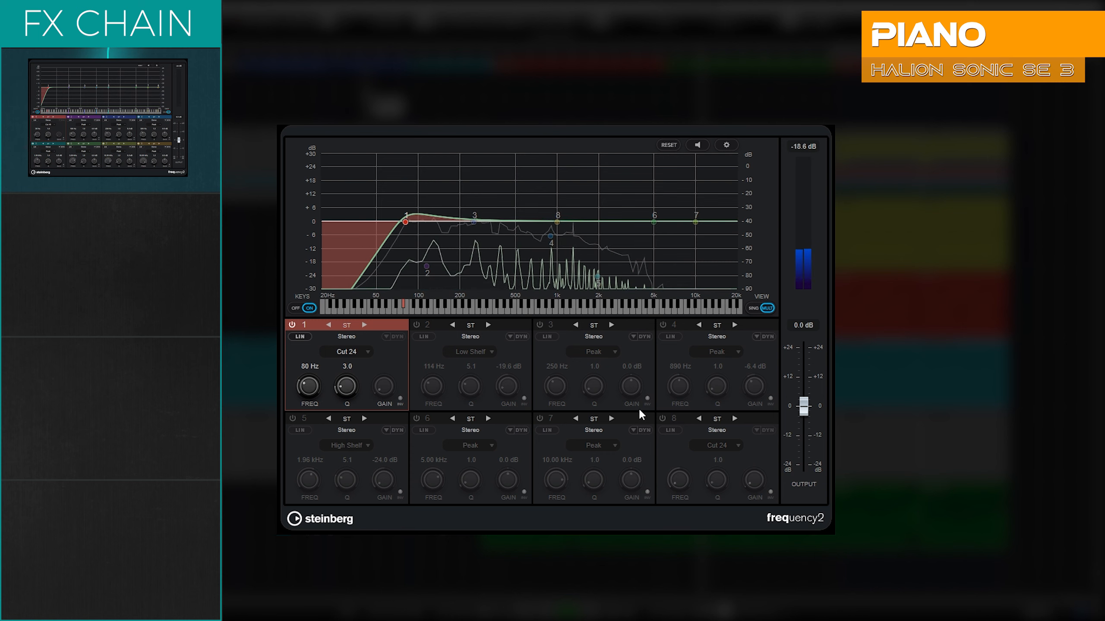
click(662, 418)
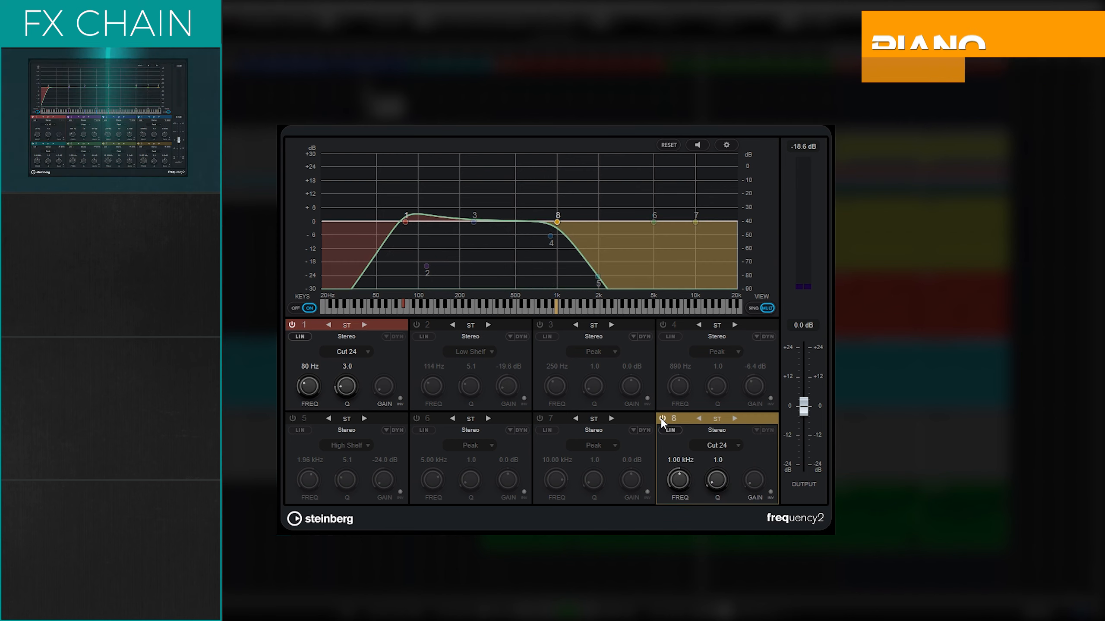
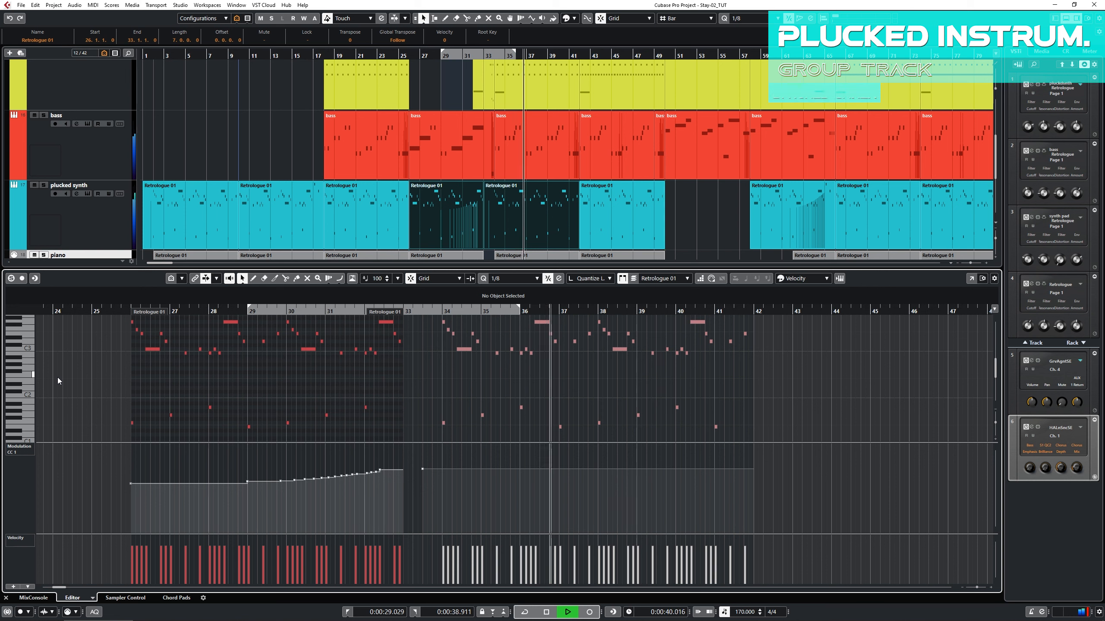
Stop playback, search Loops & Samples for "snare" and audition several of the snare samples
key(space)
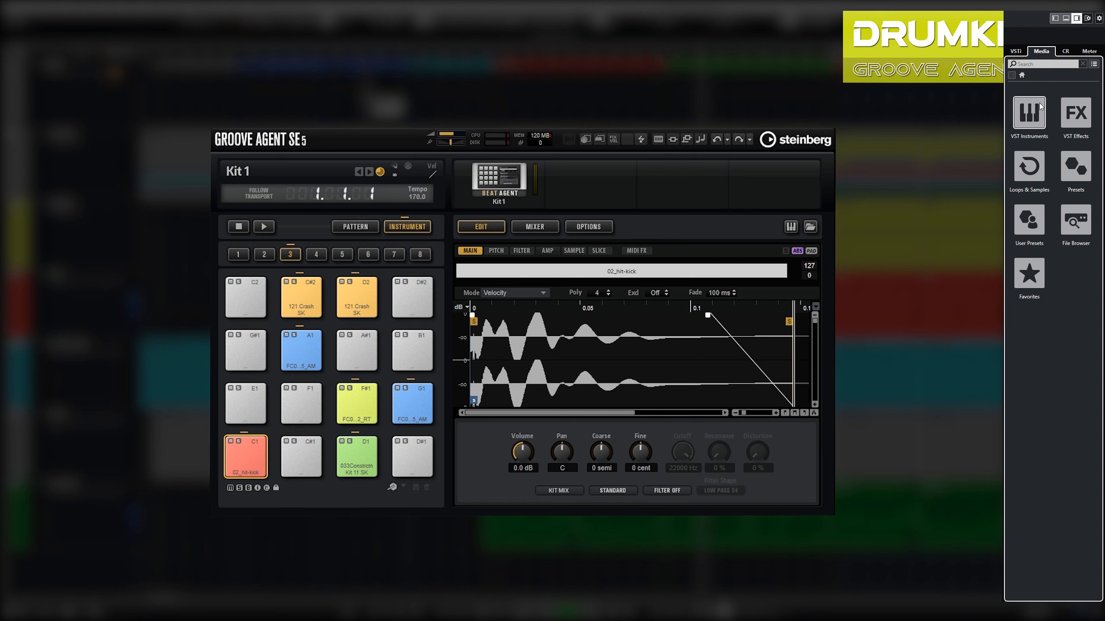
click(1028, 168)
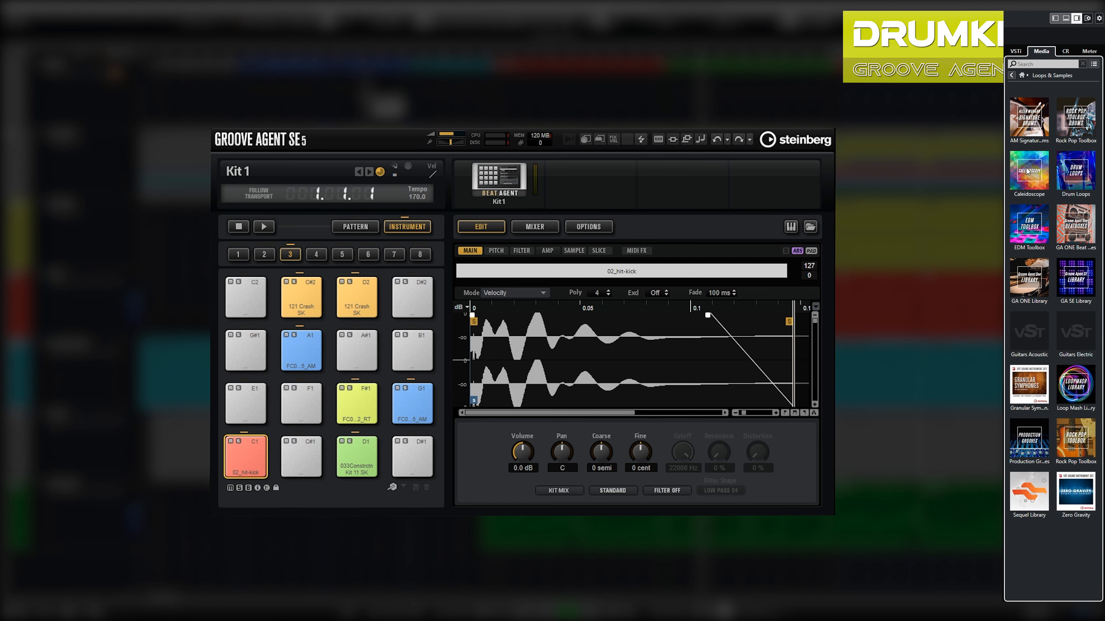
click(1037, 64)
text(snare)
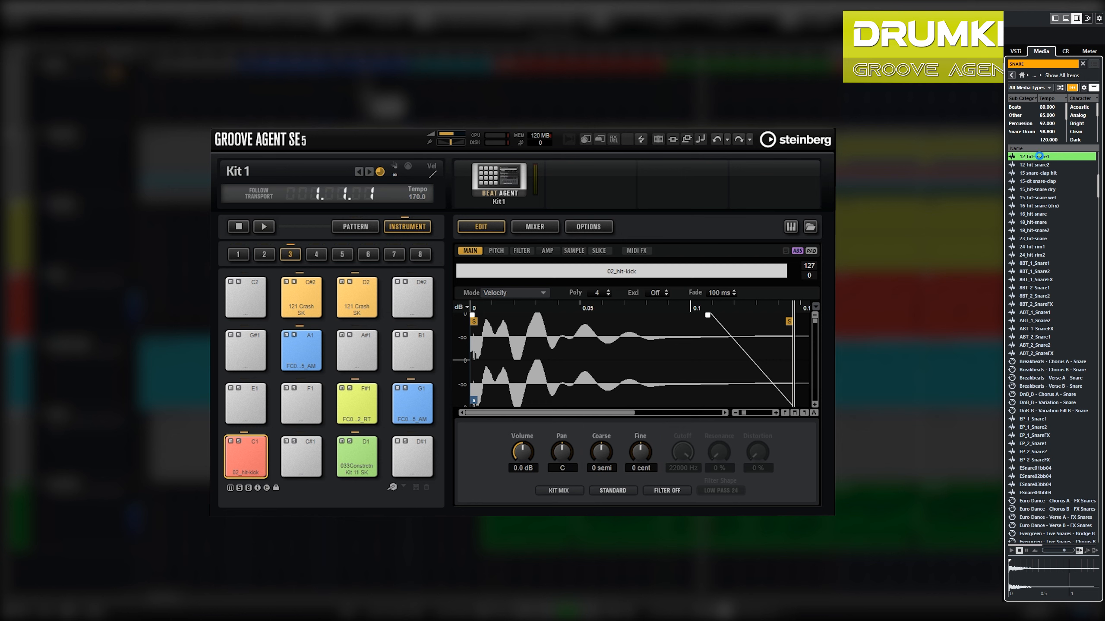
key(Down)
key(Down)
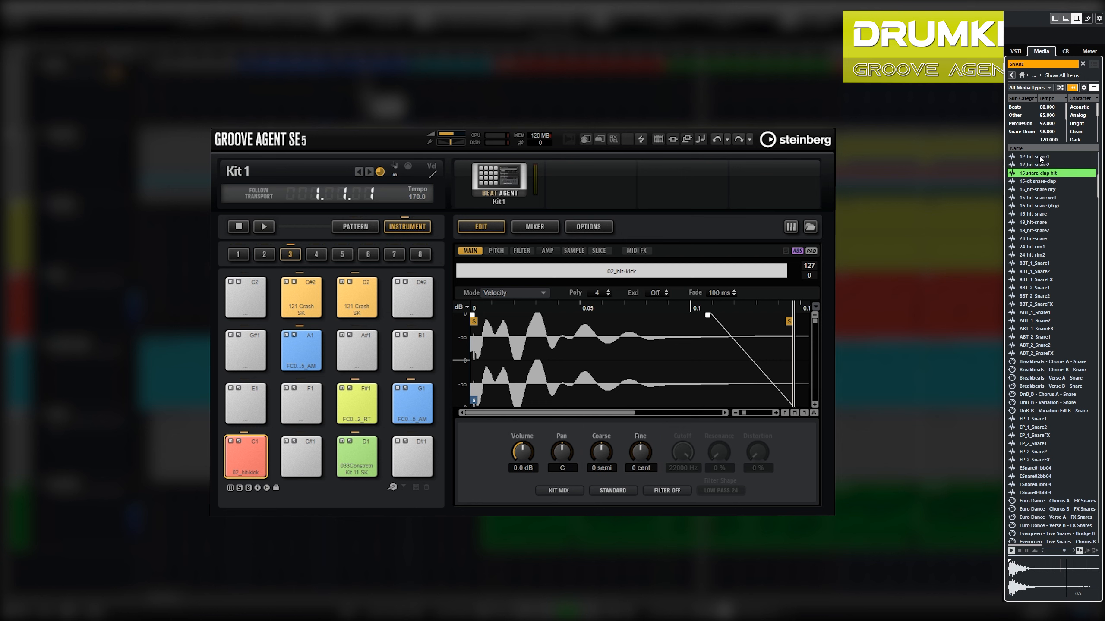
key(Down)
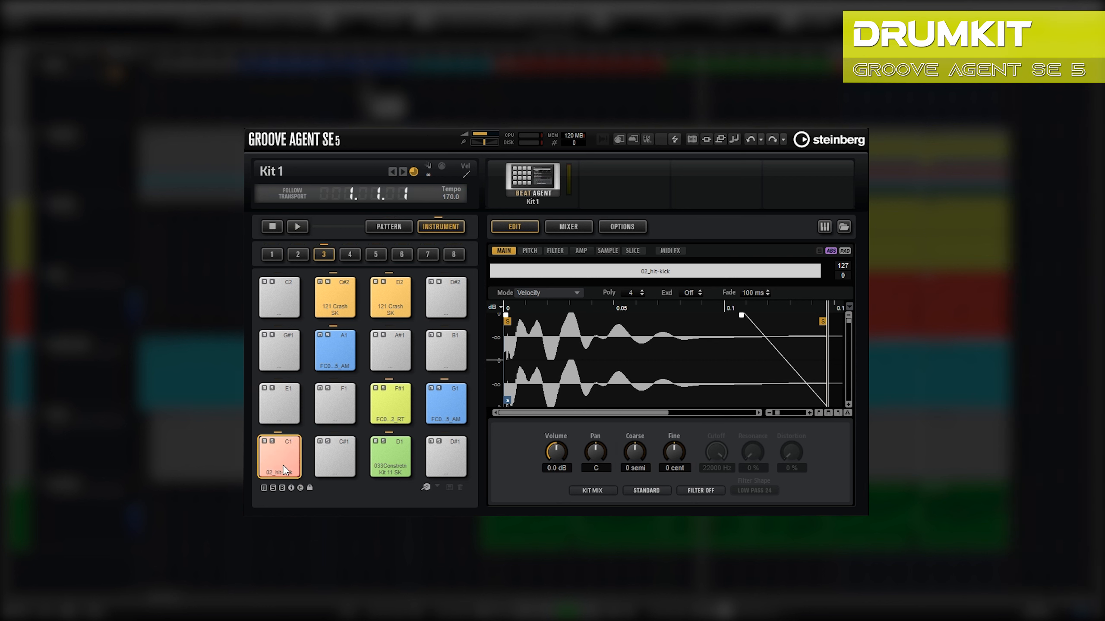
Audition the drum kit's assigned pads D1, F#1, A1, G1 and D2 in Groove Agent
click(372, 455)
click(386, 405)
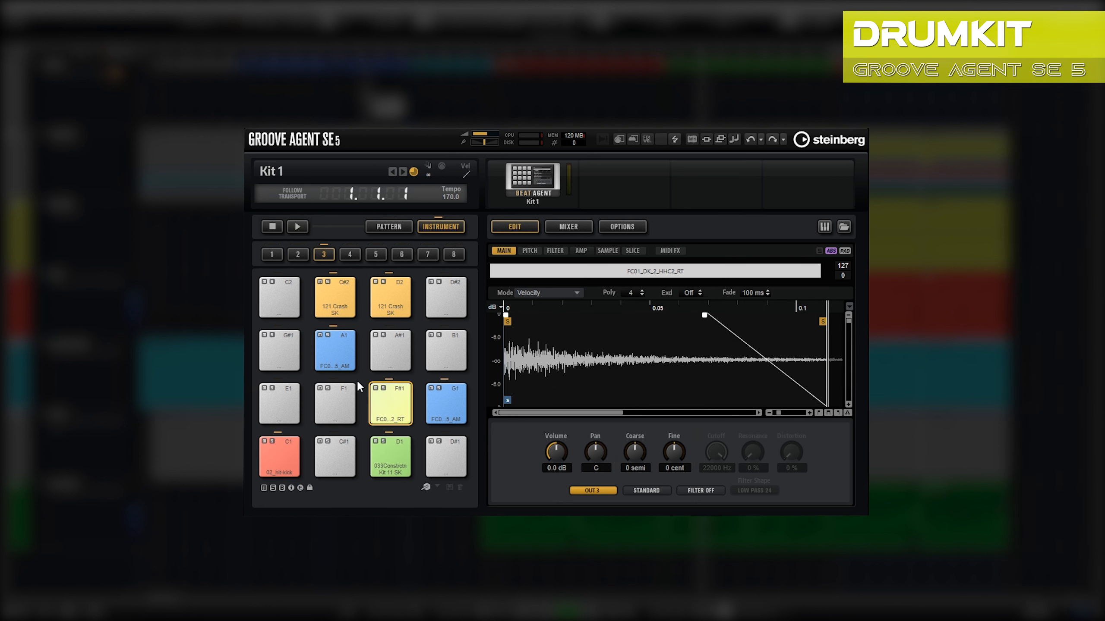
click(328, 353)
click(462, 412)
click(378, 317)
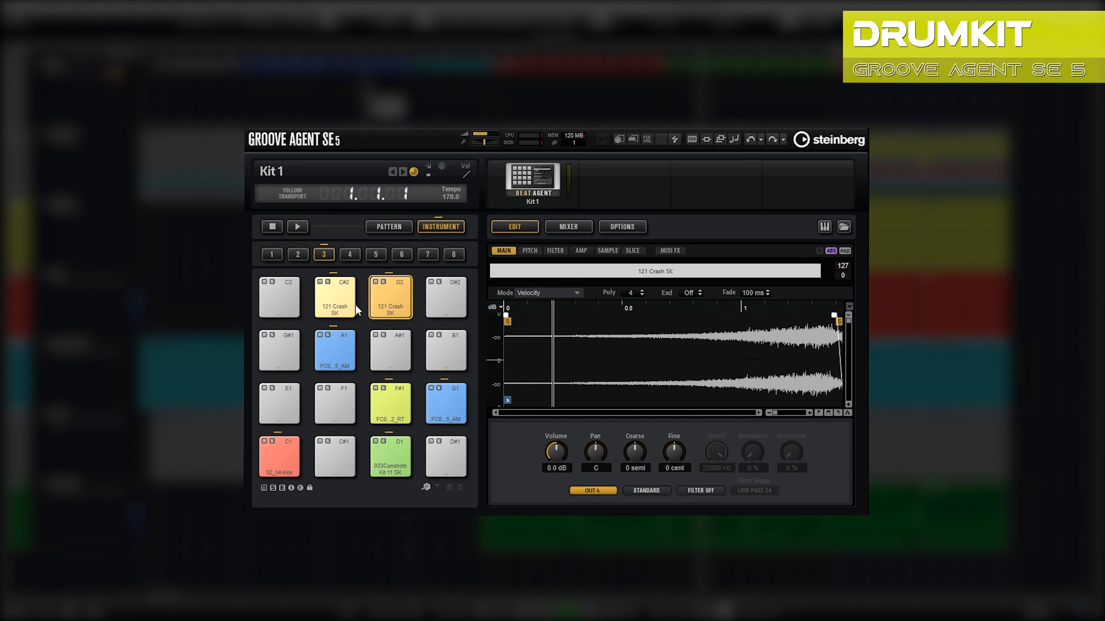
Audition the crash on pad C#2 and try lengthening its sample's fade-out
click(341, 310)
click(342, 310)
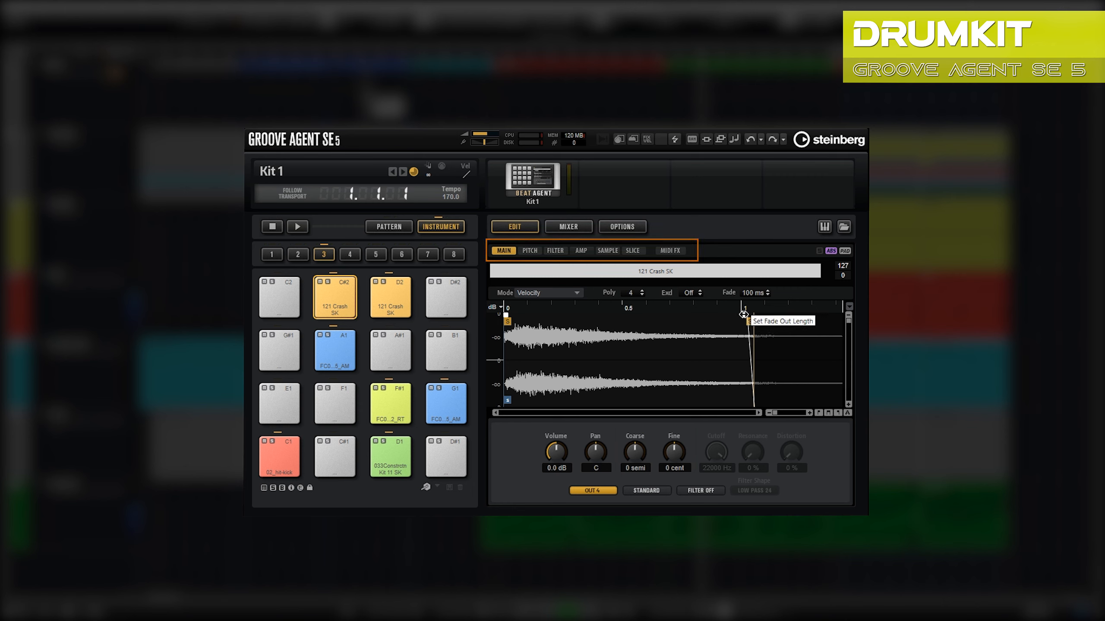
drag(742, 314, 711, 314)
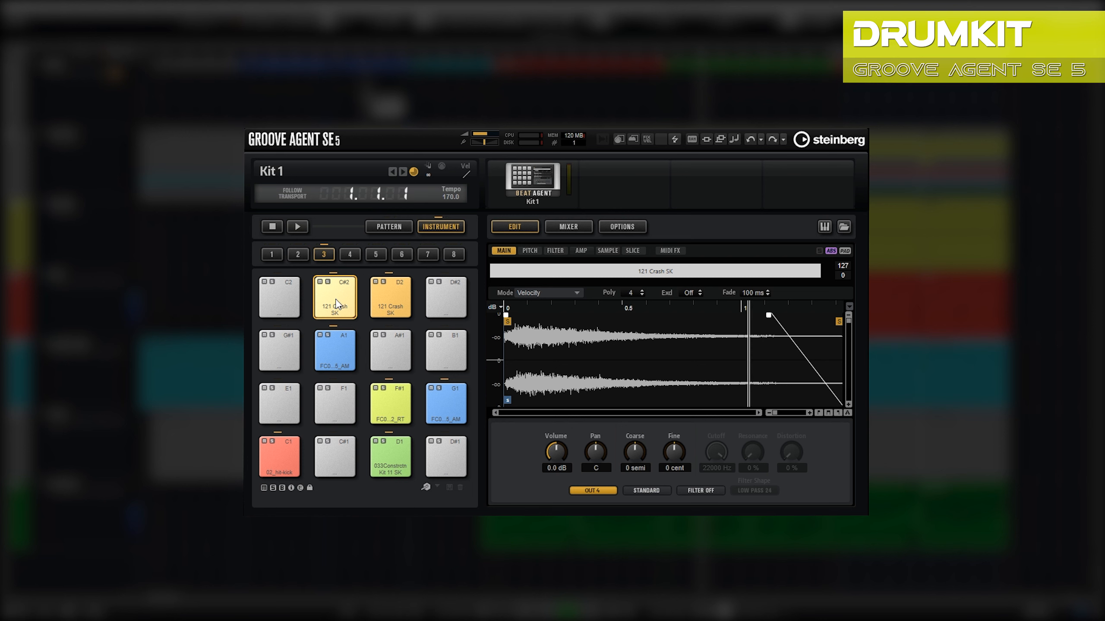
Copy the 121 Crash sample from pad C#2 to pad D#2 and reverse the copy
drag(337, 304, 447, 299)
click(447, 299)
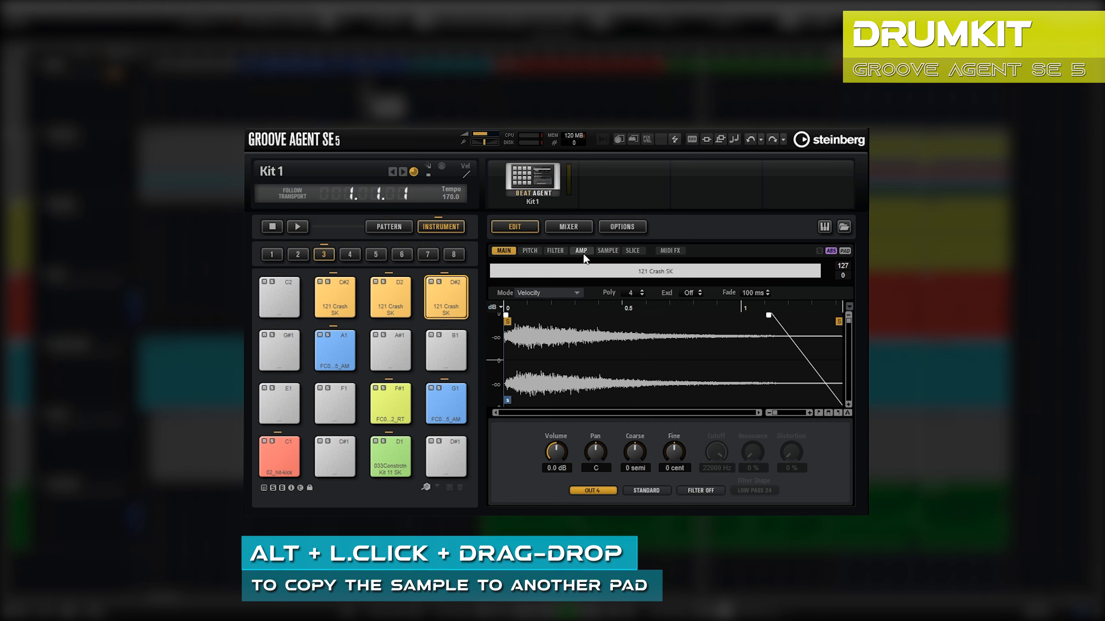
click(608, 251)
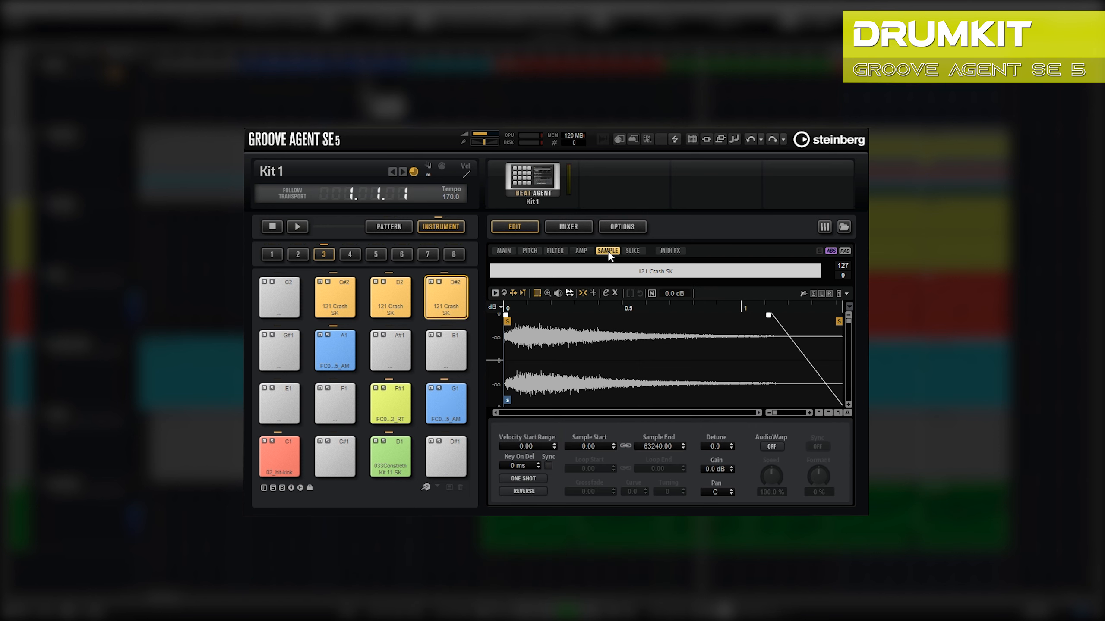
click(518, 492)
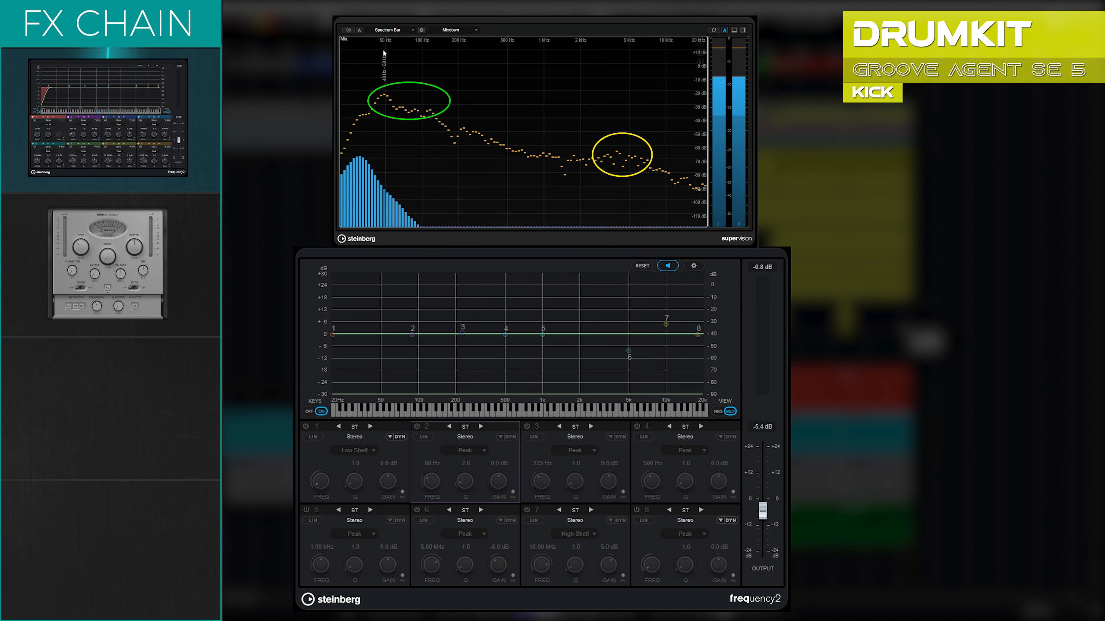
On the kick's equalizer, enable the -8 dB band 6 cut at 5 kHz, and enable band 2 with a raised gain
click(418, 511)
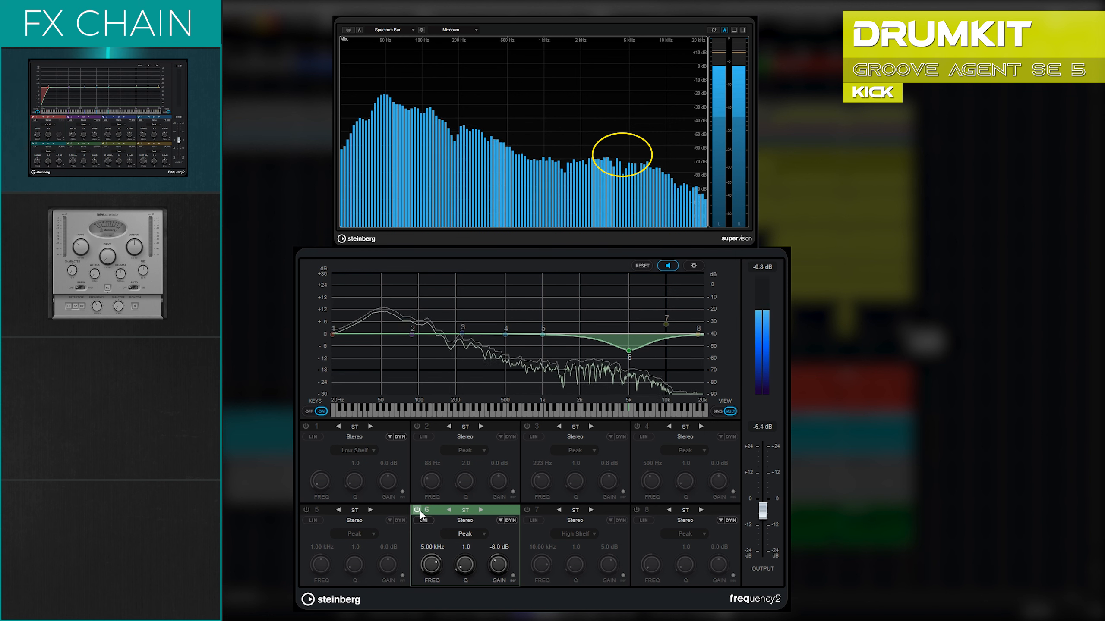
click(417, 426)
drag(500, 477, 505, 468)
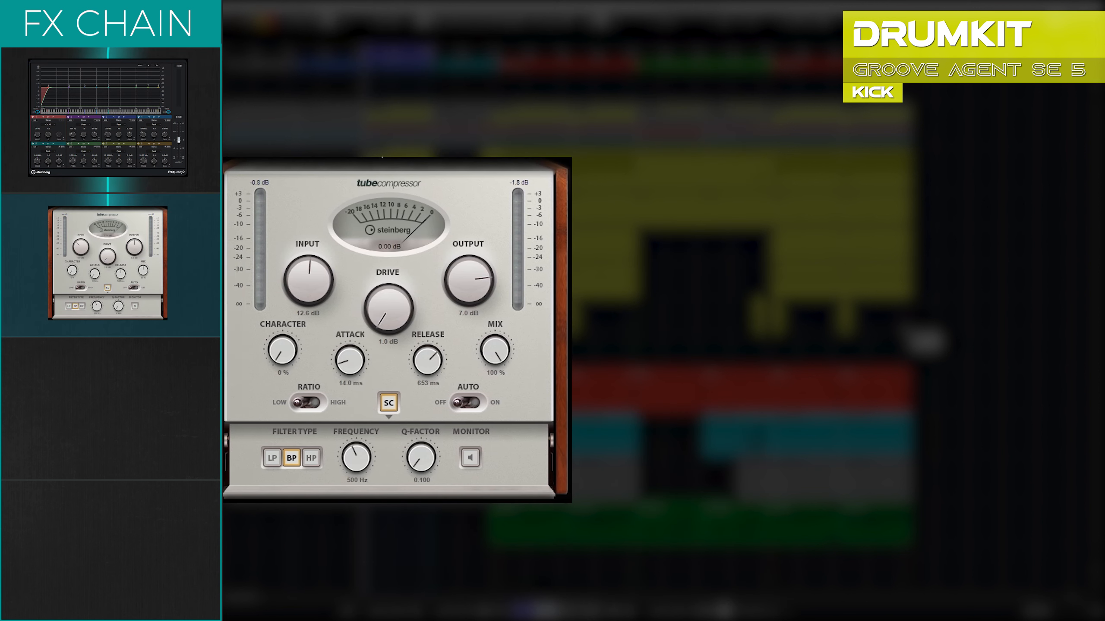
Search the kick's tube compressor presets for "kick" and load AM Kick Drum 1
click(804, 208)
text(kick)
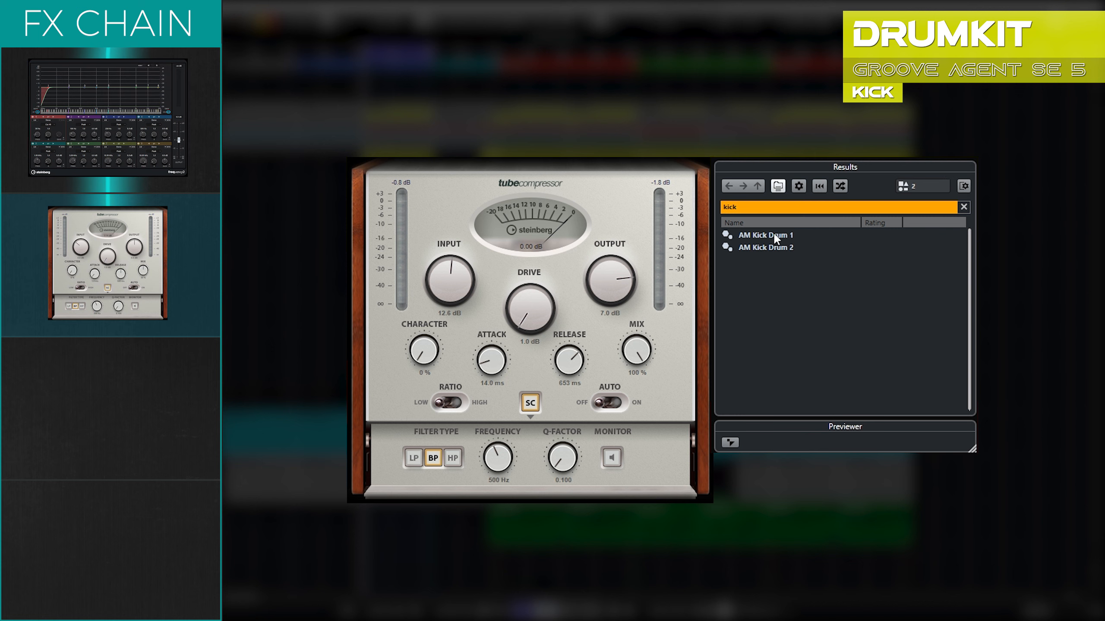
double_click(775, 235)
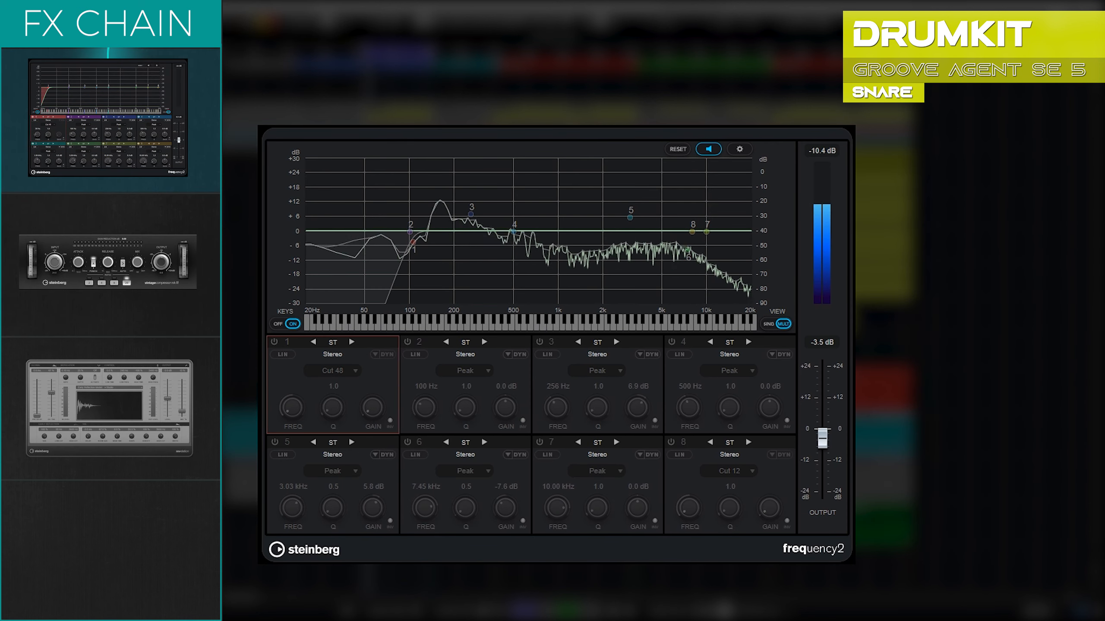
Enable the snare equalizer's band 1 low cut at 105 Hz, band 6 cut at 7.45 kHz and band 5 boost at 3.03 kHz
click(274, 343)
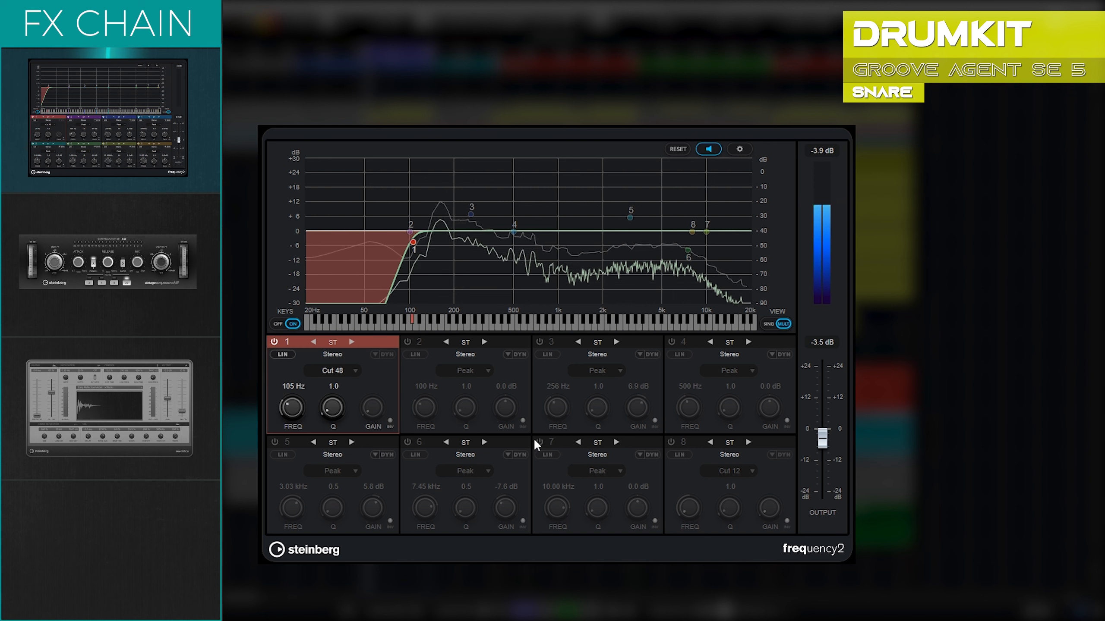
click(407, 442)
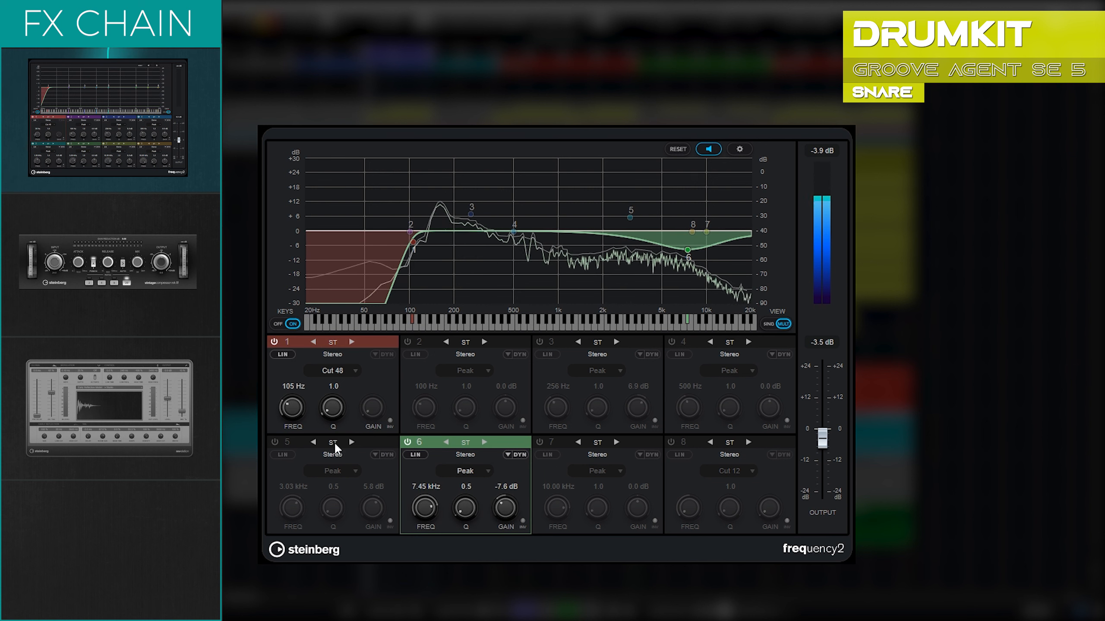
click(274, 443)
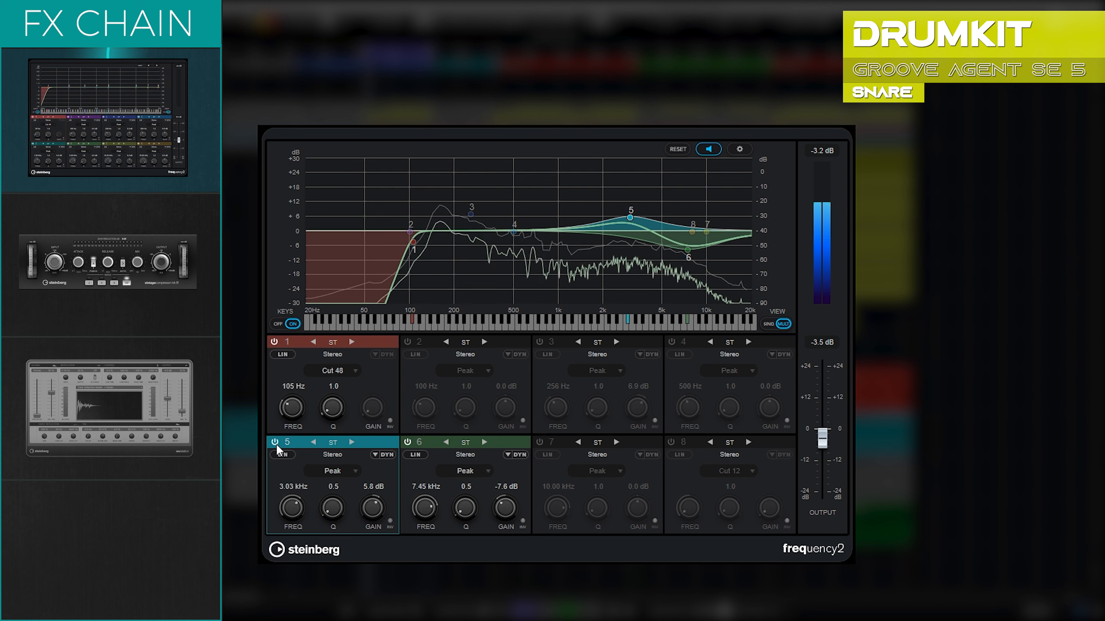
Try a boost with EQ band 7, sweeping it from 10 kHz down to about 3 kHz
click(539, 443)
scroll(597, 505, down, 3)
drag(706, 232, 631, 193)
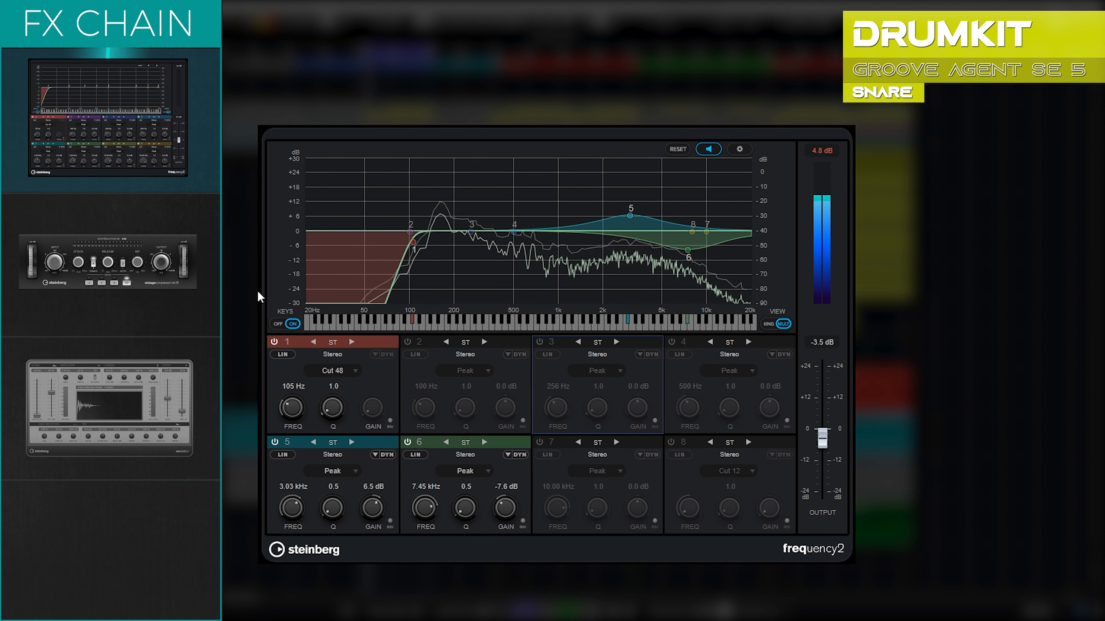
Enable EQ band 3 at 256 Hz with a 6.7 dB boost and reset the output peak reading
click(540, 342)
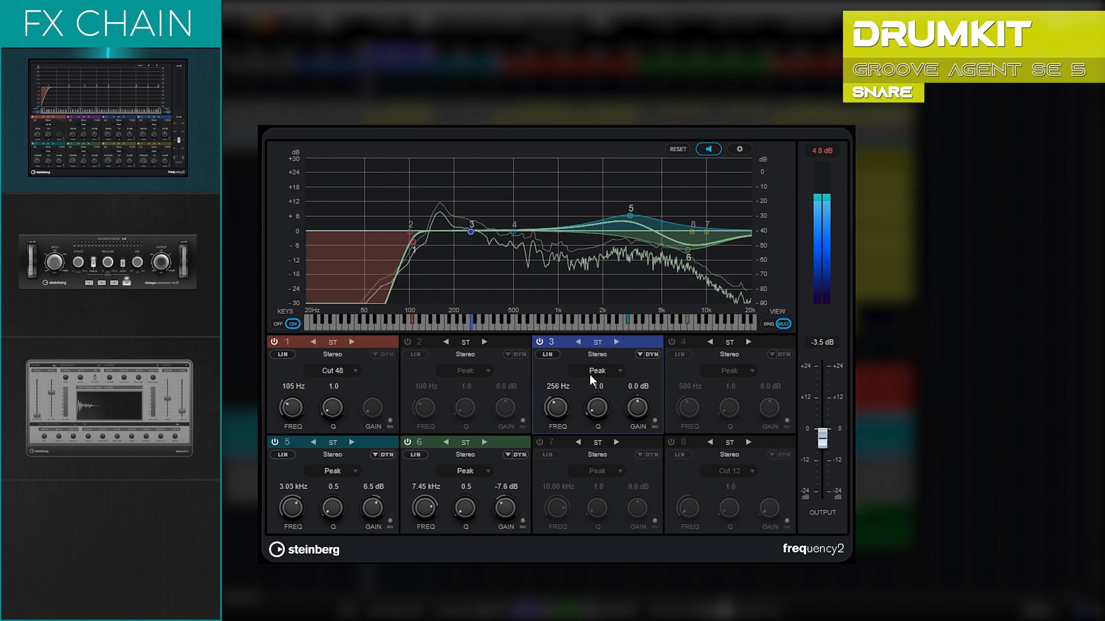
drag(642, 406, 640, 389)
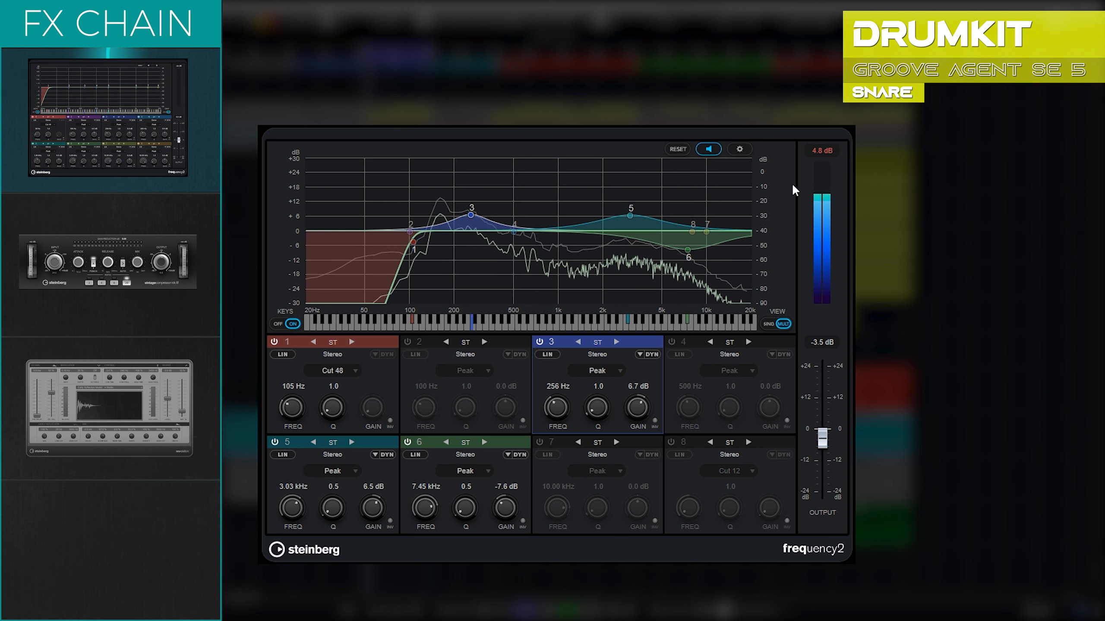
click(823, 150)
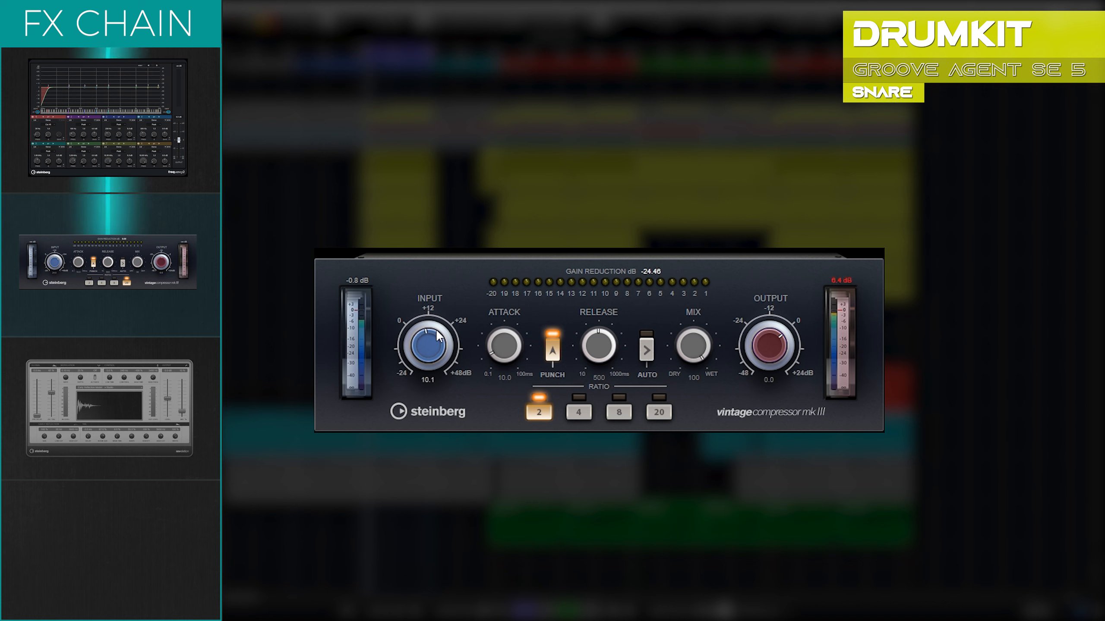
Set the snare's vintage compressor ratio to 20 and lower its mix to about 40%
click(658, 411)
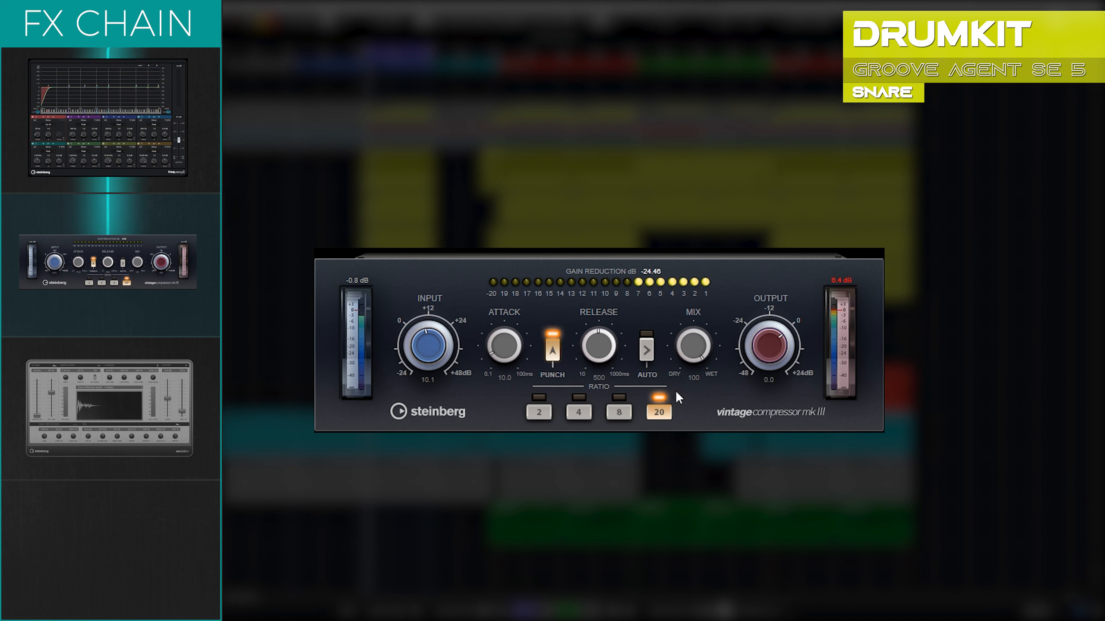
drag(696, 348, 698, 414)
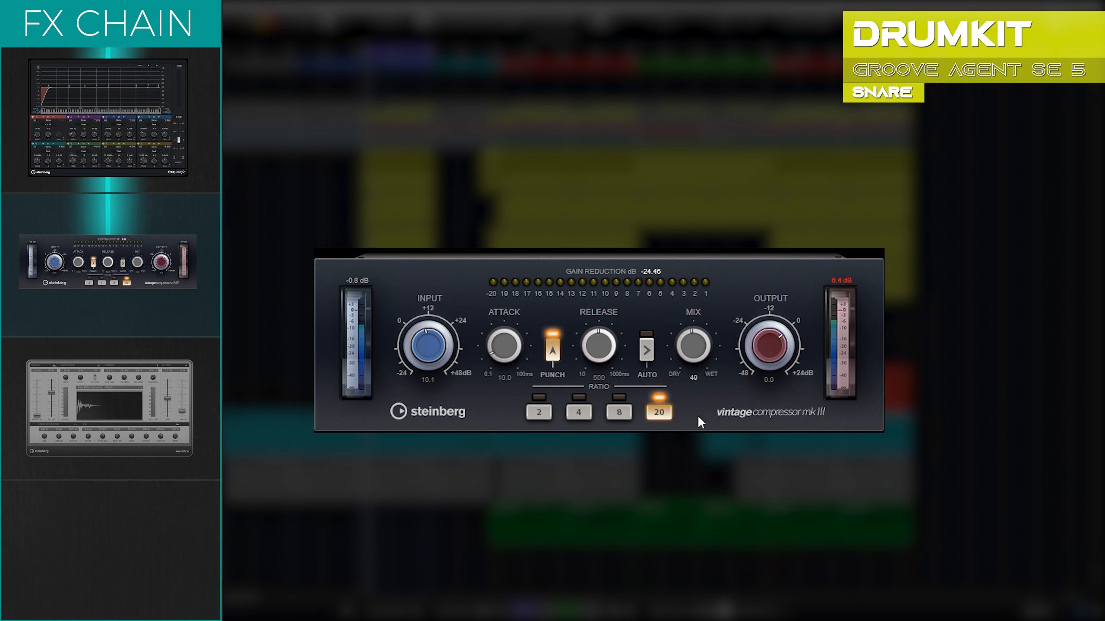
Lower the snare vintage compressor's output to -12.2 dB and reset the output peak reading
drag(767, 335, 773, 364)
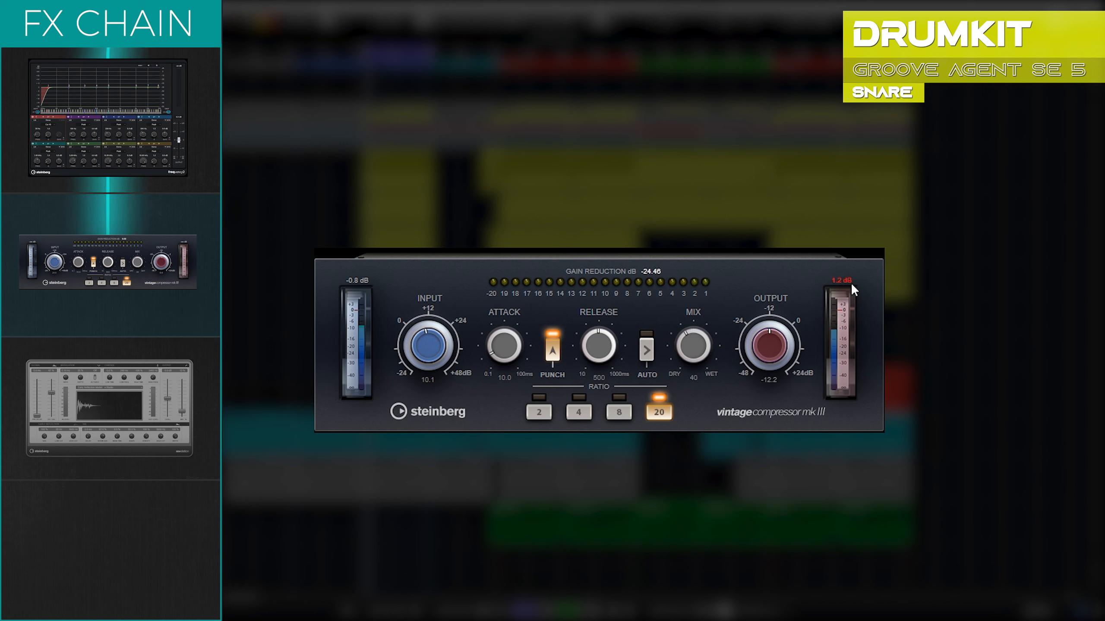
click(836, 277)
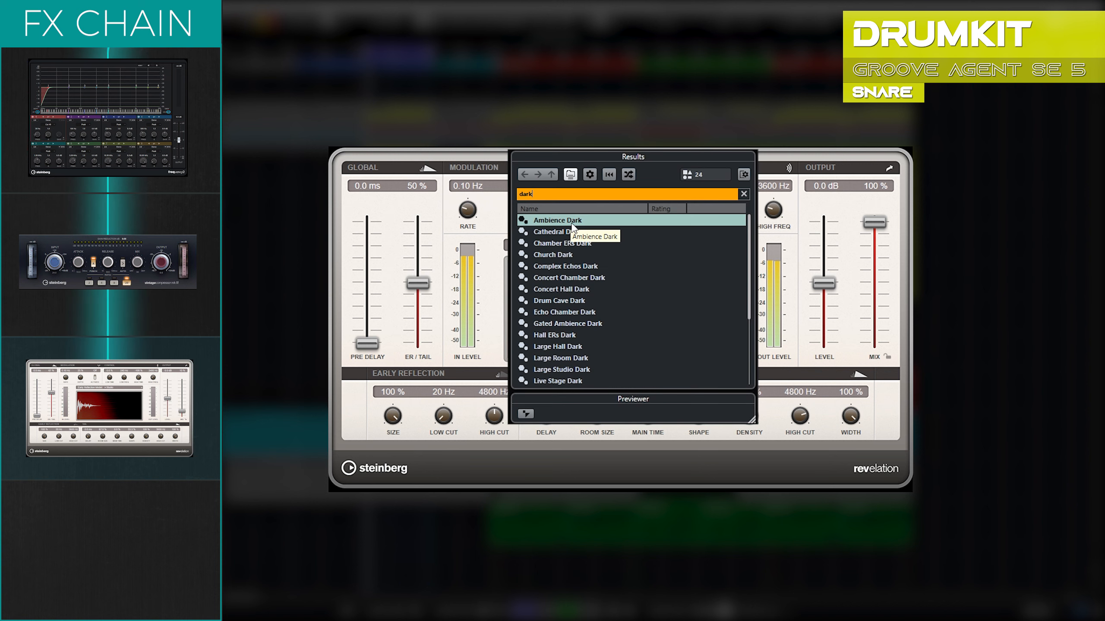
Load the Ambience Dark preset in the snare's REVelation reverb and lower its mix level
double_click(572, 223)
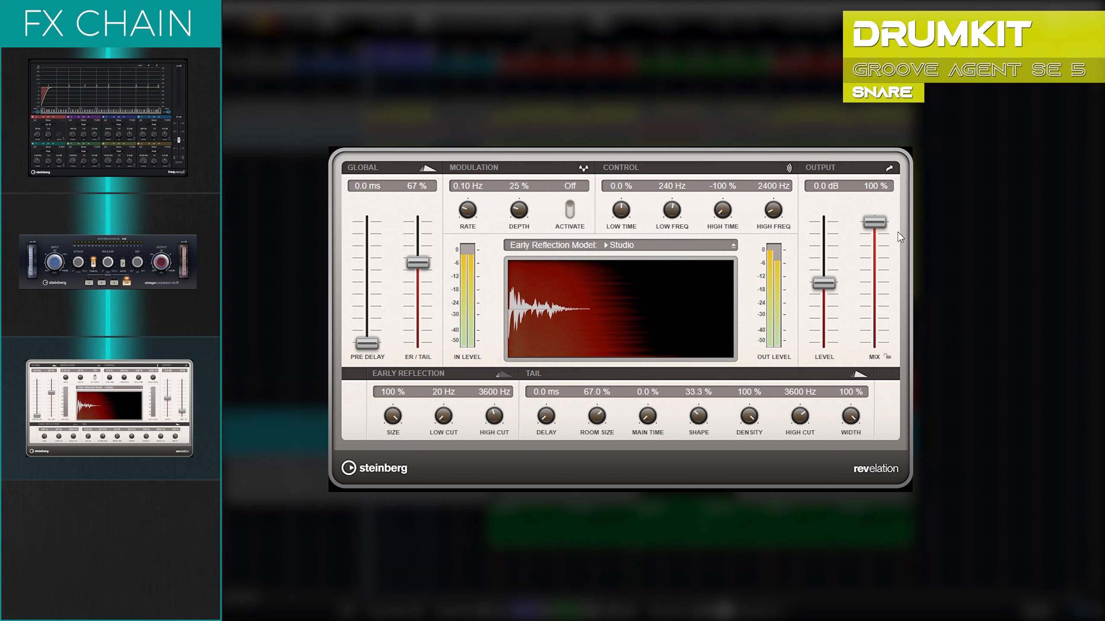
drag(877, 230, 880, 258)
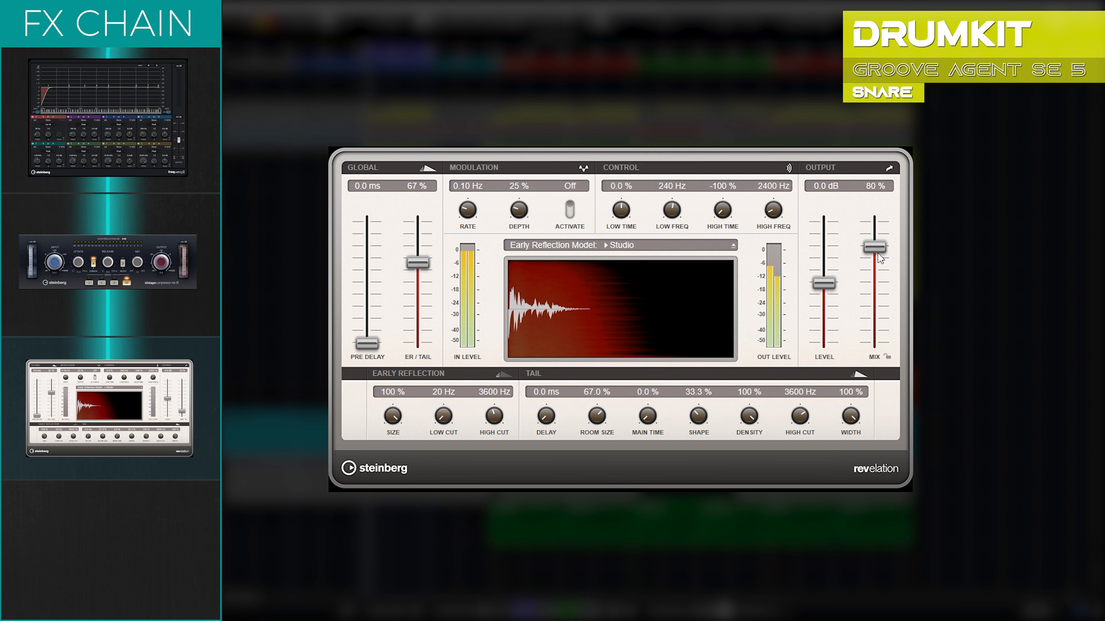
drag(887, 295, 887, 326)
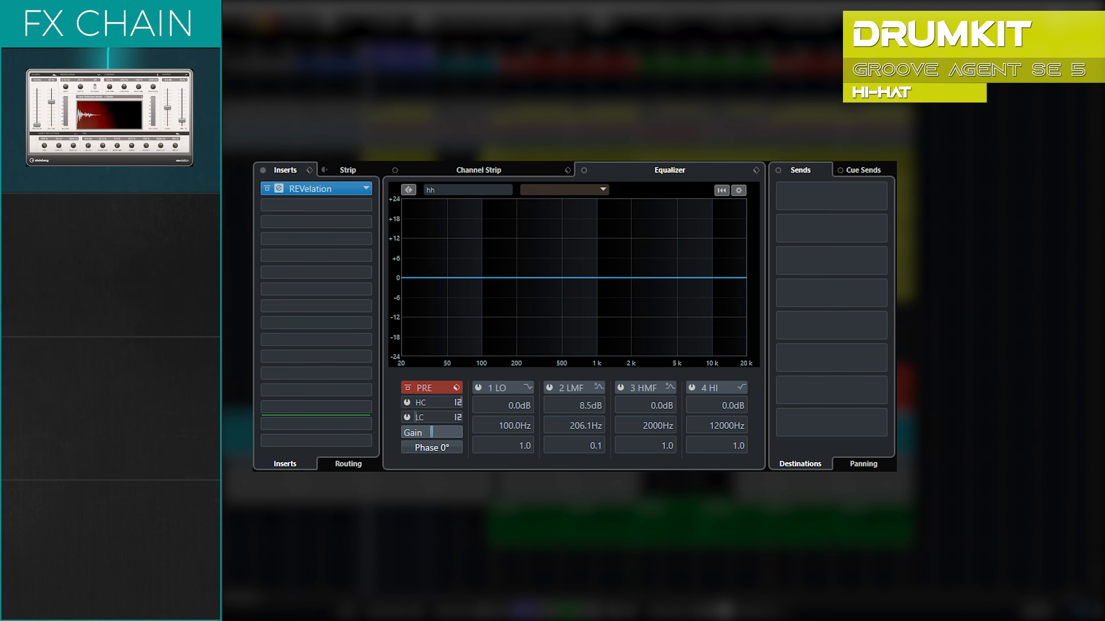
Play the hi-hat and enable its channel equalizer's LMF band with an 8.5 dB boost at 206.1 Hz
key(space)
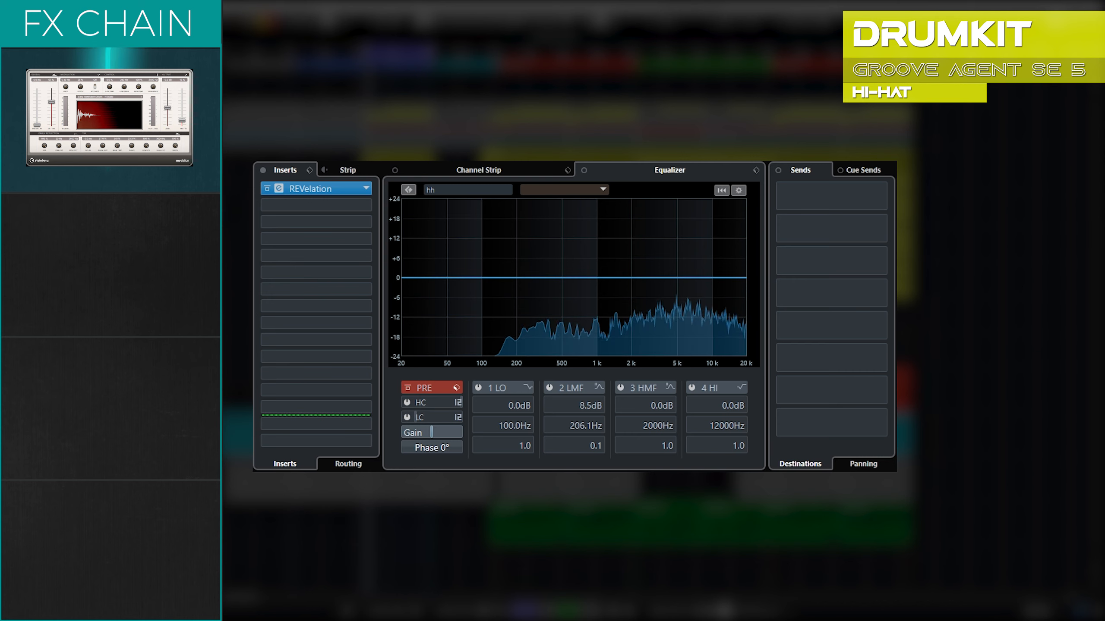
click(551, 386)
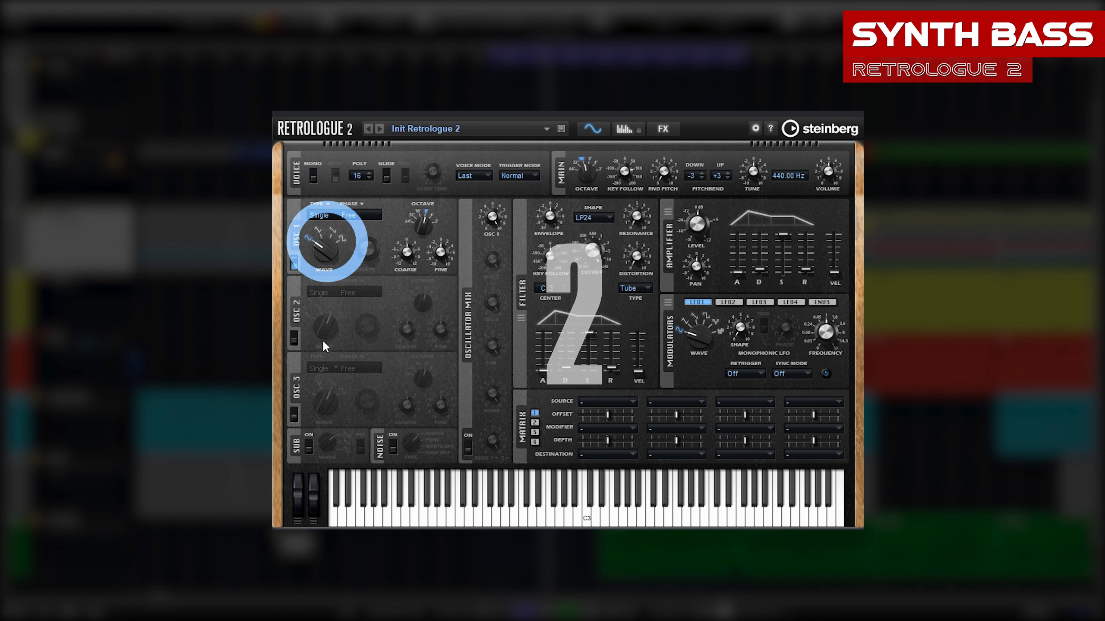
Switch Retrologue's oscillator 1 to the Multi type with 5 voices and adjust the detune
click(326, 215)
click(333, 287)
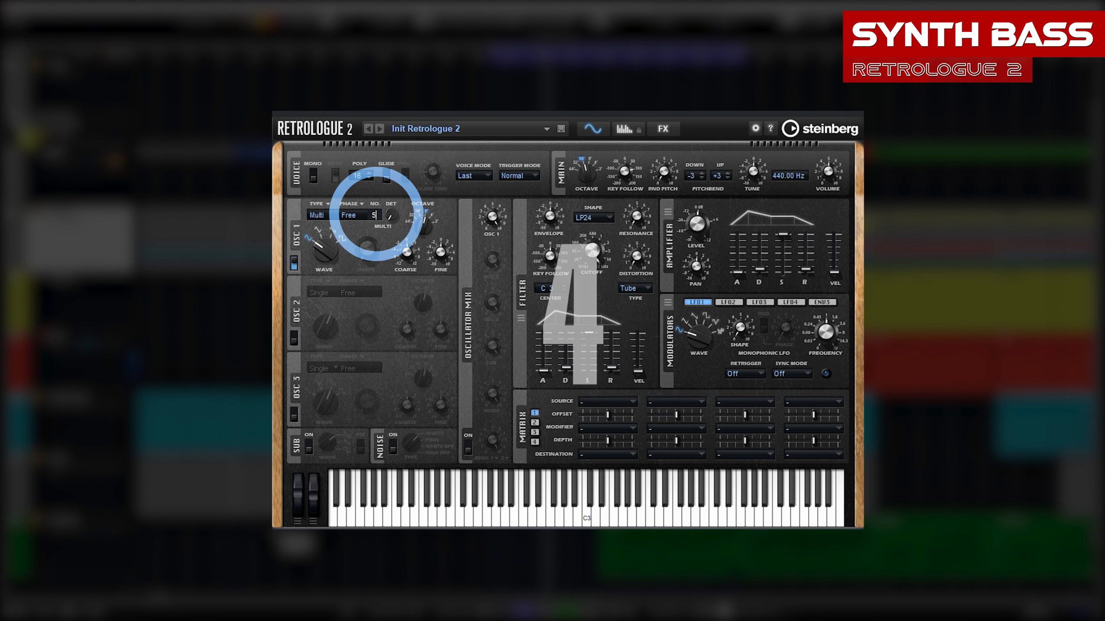
drag(389, 218, 391, 196)
Enable oscillator 2 with a square wave at octave 16 and switch on the sub oscillator
click(293, 342)
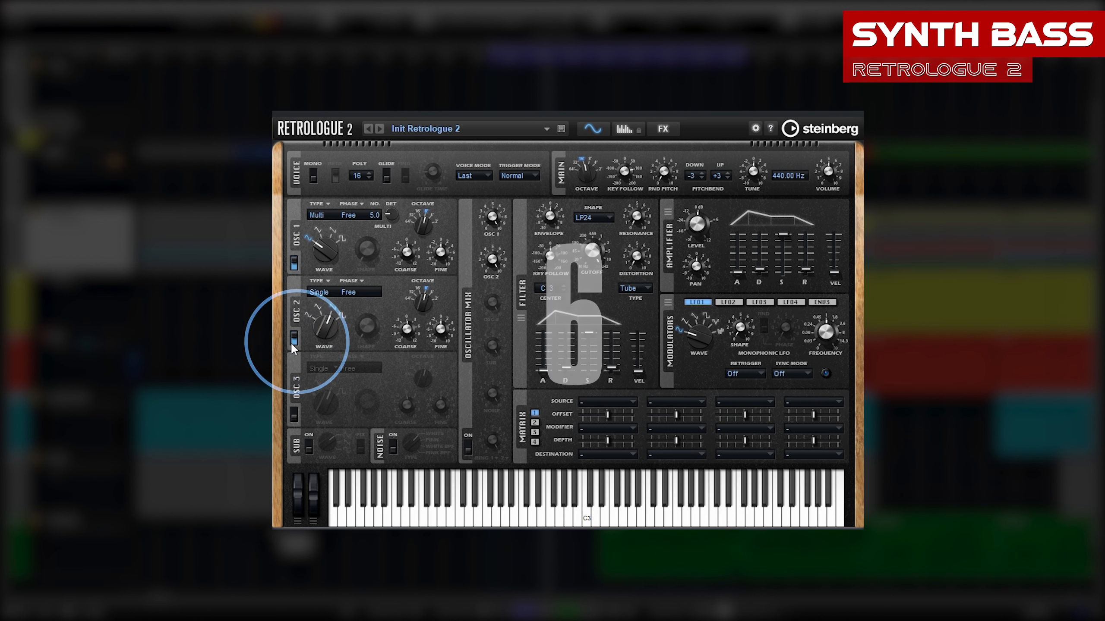
drag(324, 327, 328, 290)
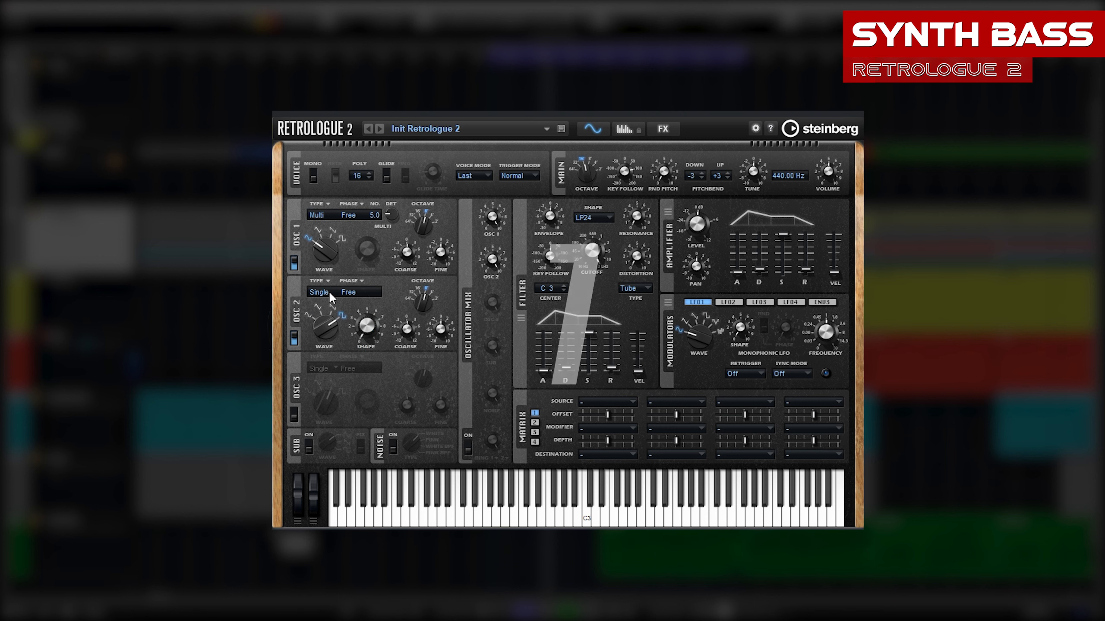
drag(424, 300, 427, 315)
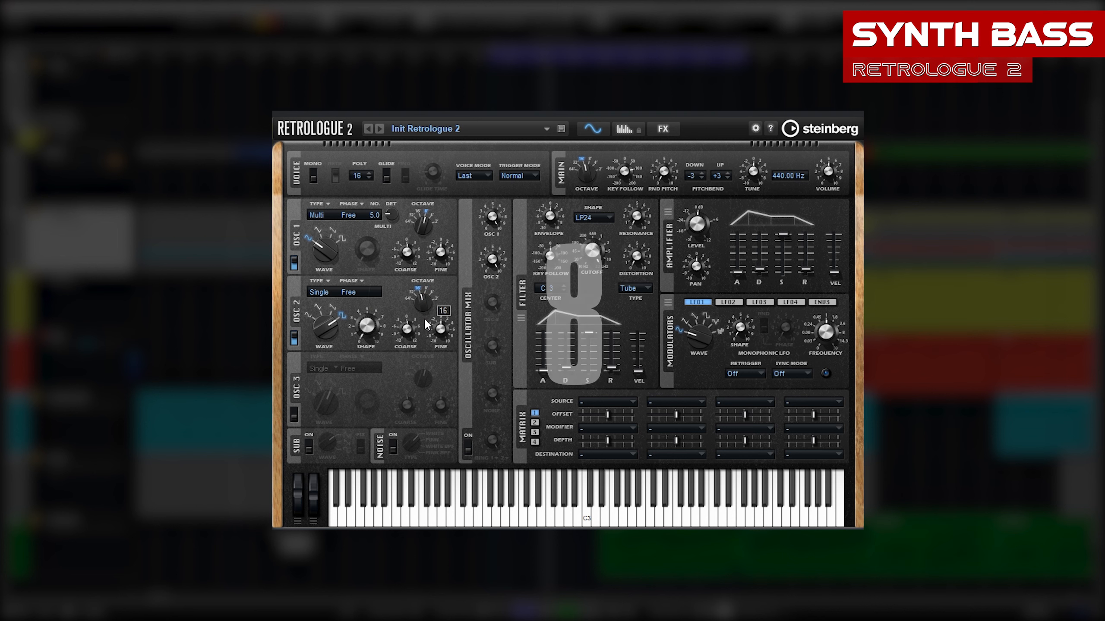
click(311, 446)
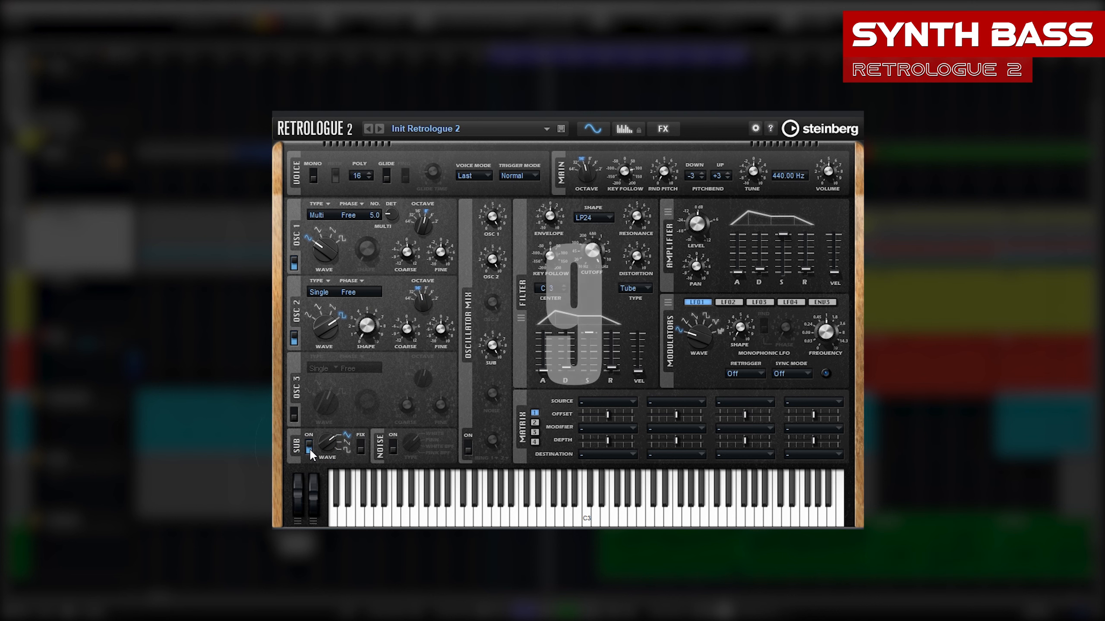
Lower the synth bass filter cutoff and fine-tune it
click(594, 259)
drag(595, 260, 586, 301)
mouse_move(599, 254)
mouse_down()
mouse_move(596, 237)
mouse_move(592, 249)
mouse_up()
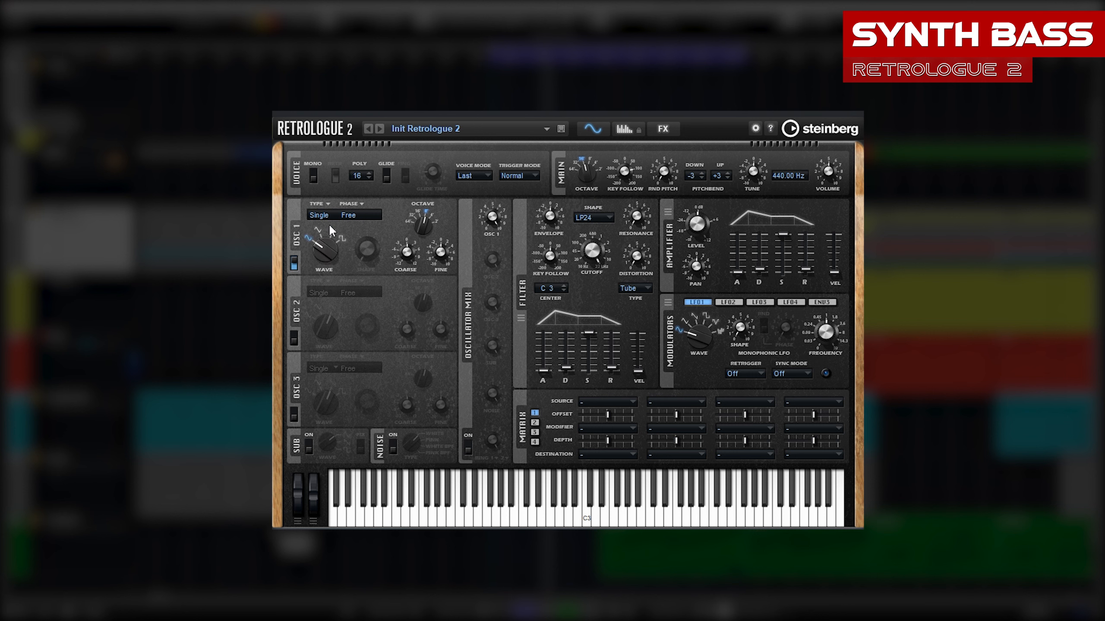
Set oscillator 1 of the initialized bass patch to Multi with 5 voices and raise its detune
click(319, 216)
click(360, 257)
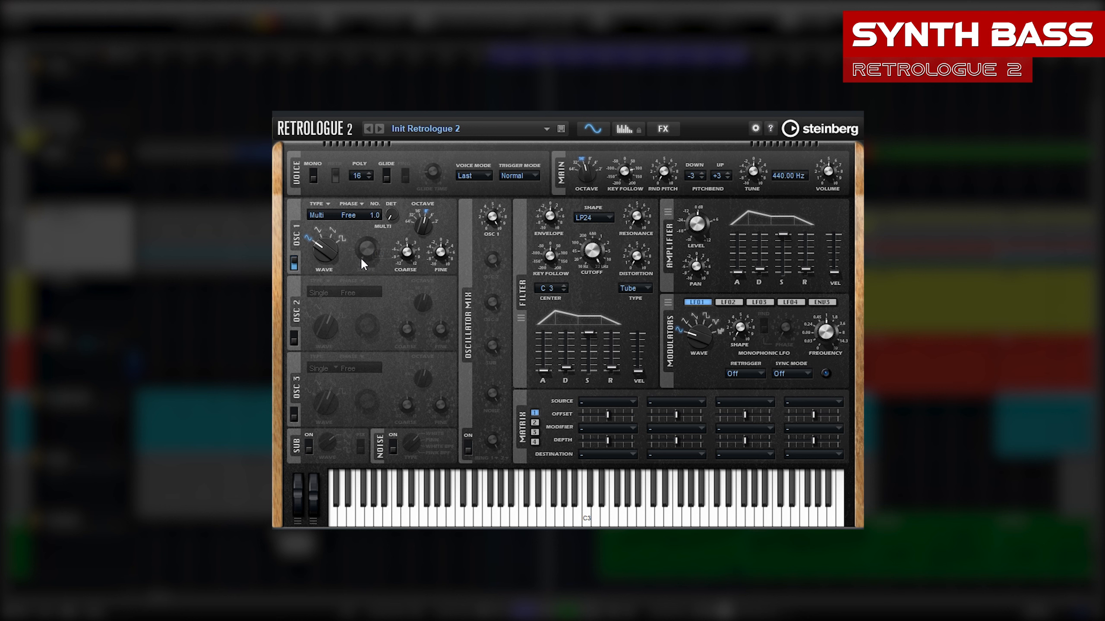
double_click(374, 215)
drag(390, 221, 394, 193)
Turn on oscillator 2 as a square wave at octave 16 and activate the sub oscillator
click(294, 337)
drag(325, 327, 327, 297)
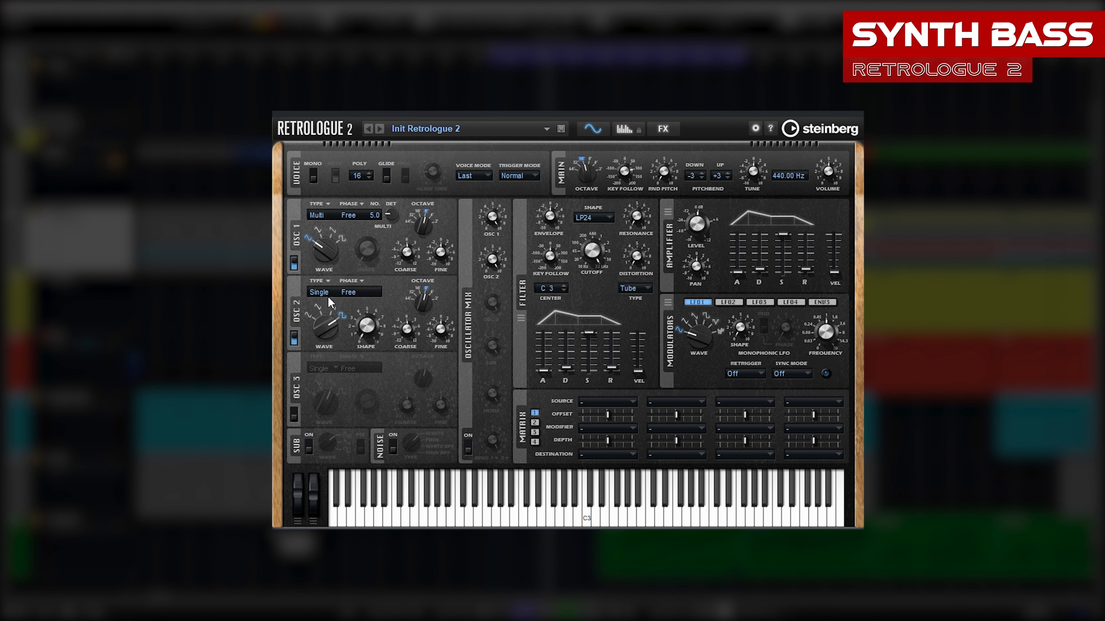
drag(421, 301, 423, 311)
click(309, 447)
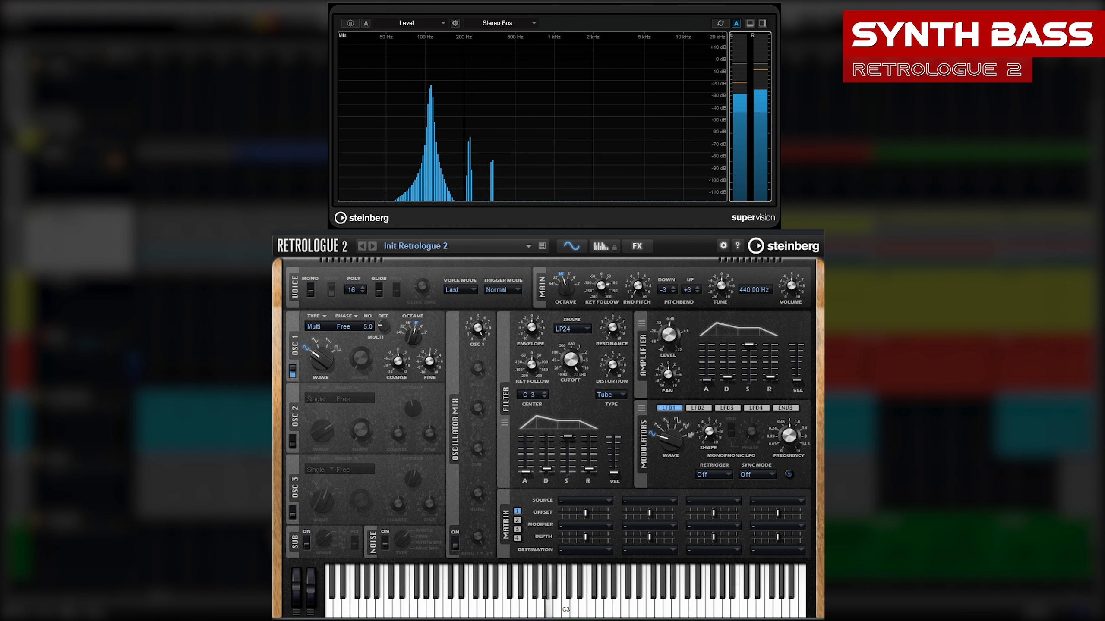
click(292, 443)
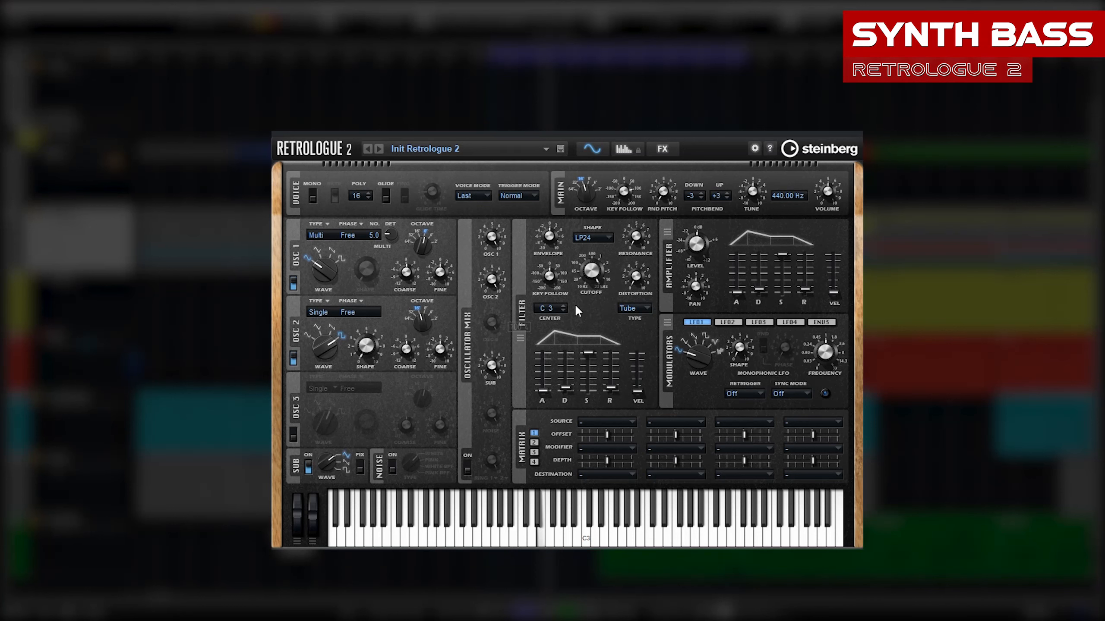
Shape the bass filter with a lower cutoff, more distortion, reduced envelope sustain and a higher envelope amount
drag(593, 270, 598, 334)
drag(634, 280, 640, 219)
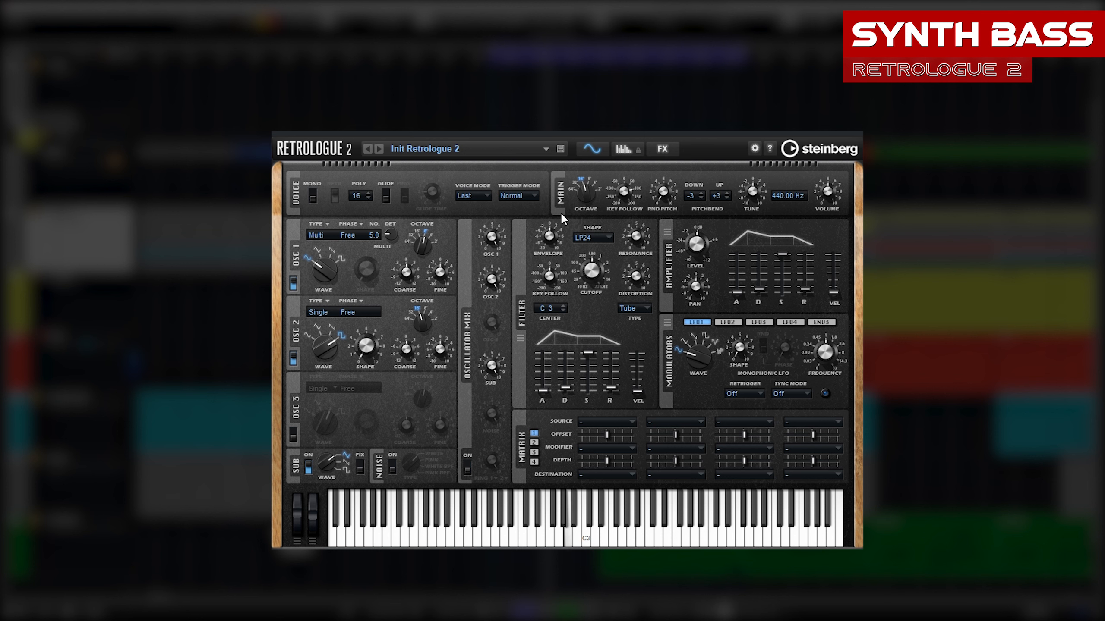
drag(587, 354, 572, 377)
drag(538, 237, 557, 234)
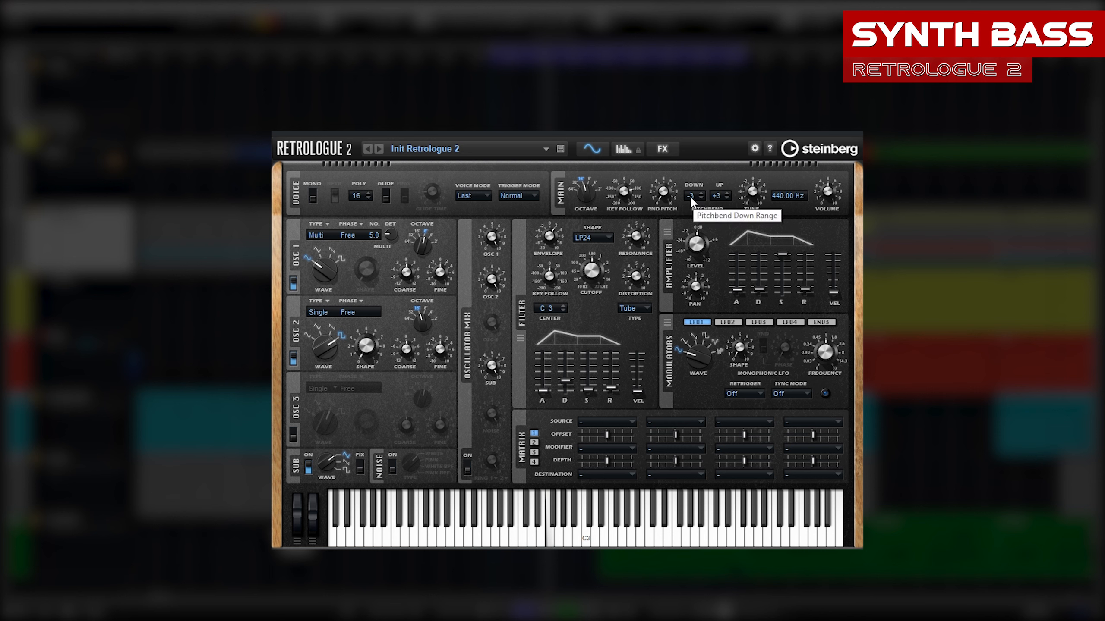
Adjust the synth bass's pitchbend down range to a wider downward bend
scroll(690, 195, up, 2)
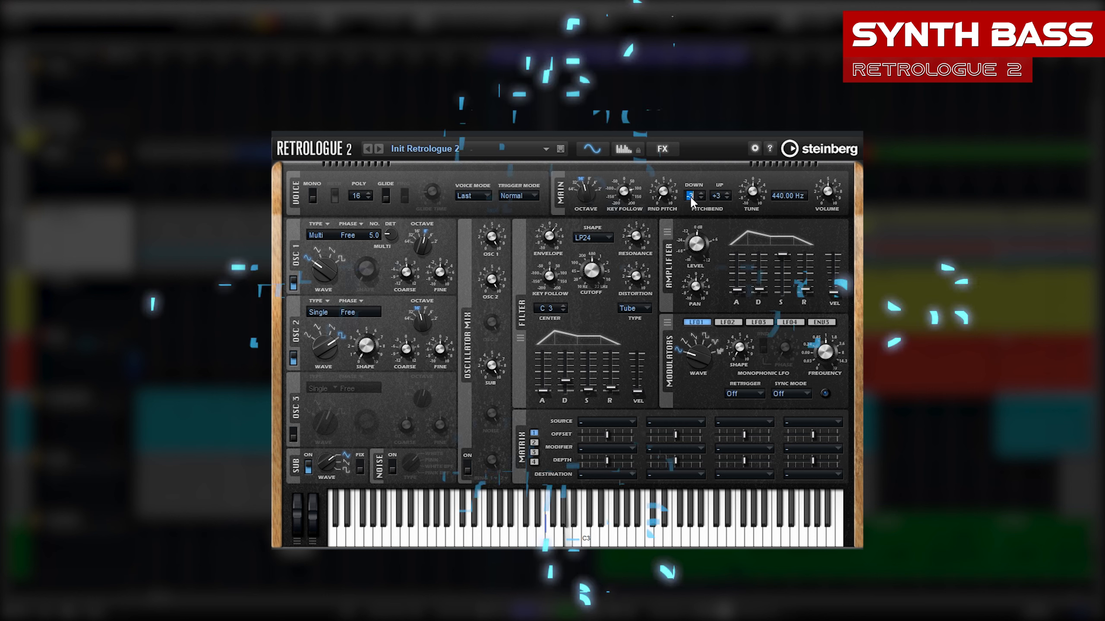
scroll(689, 195, down, 11)
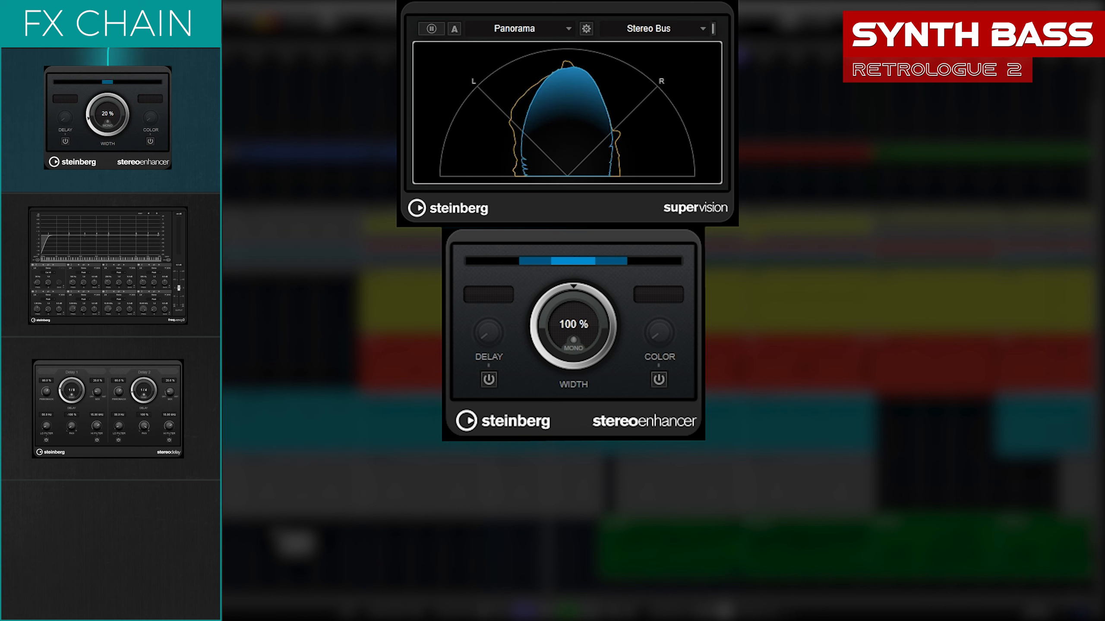
Set the synth bass's stereo enhancer width to 50%
double_click(577, 333)
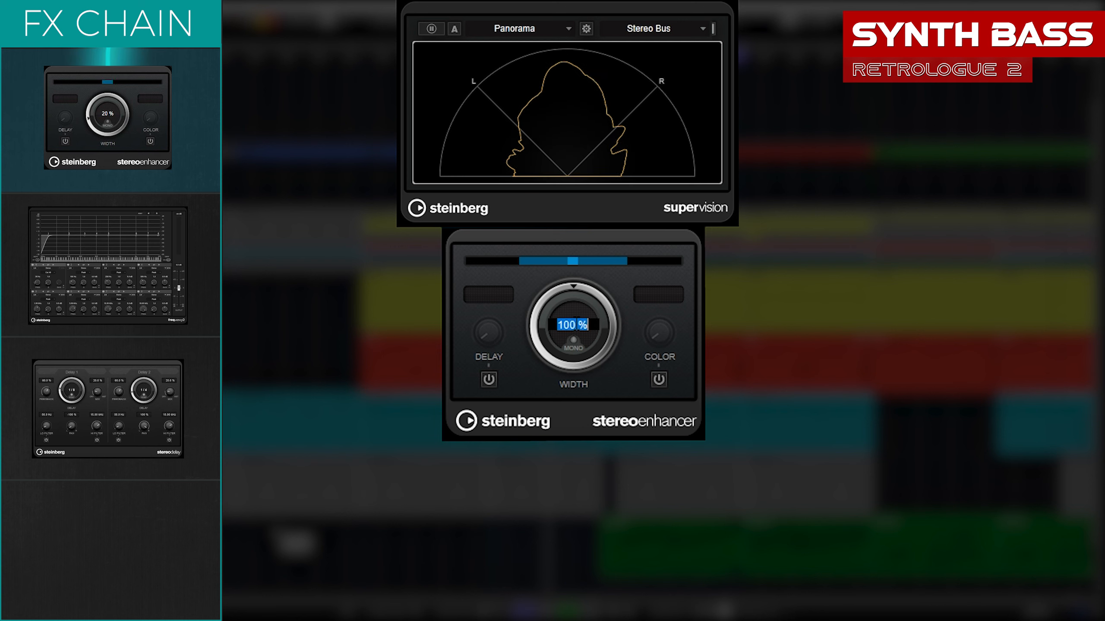
text(50)
key(Return)
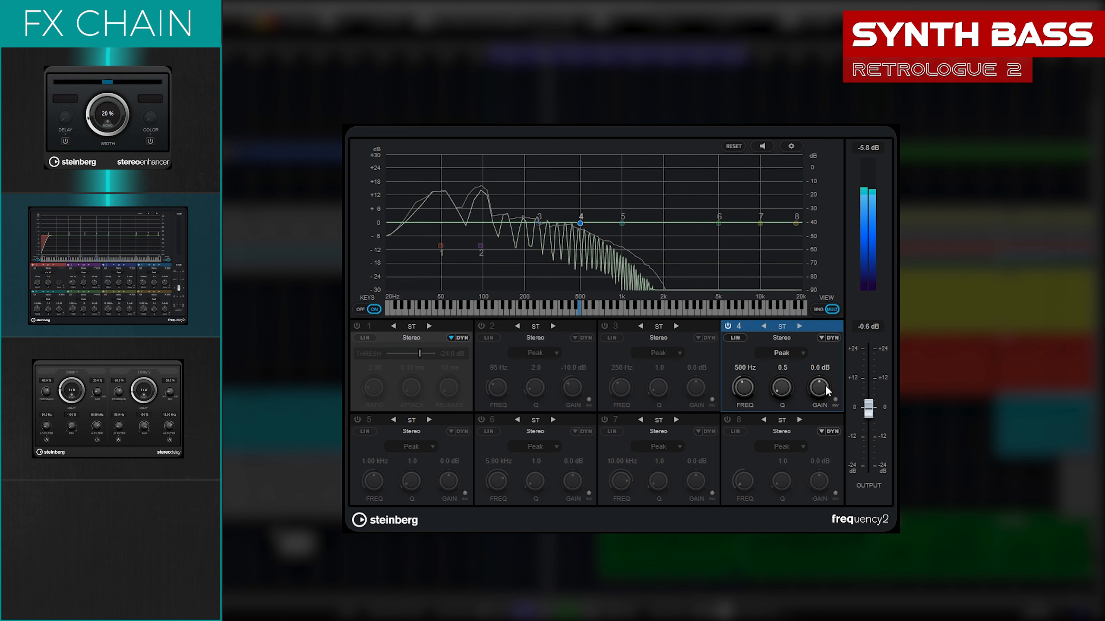
Boost the bass equalizer's band 4 by 6 dB at 500 Hz and enable band 2 at 95 Hz with -10 dB gain
drag(820, 388, 824, 370)
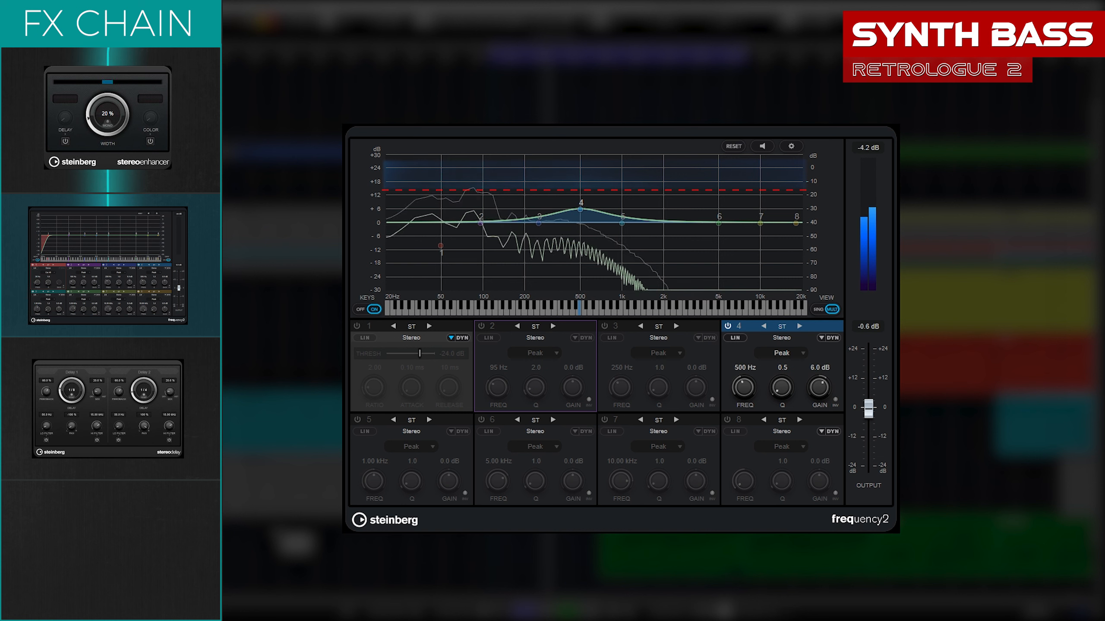
click(482, 326)
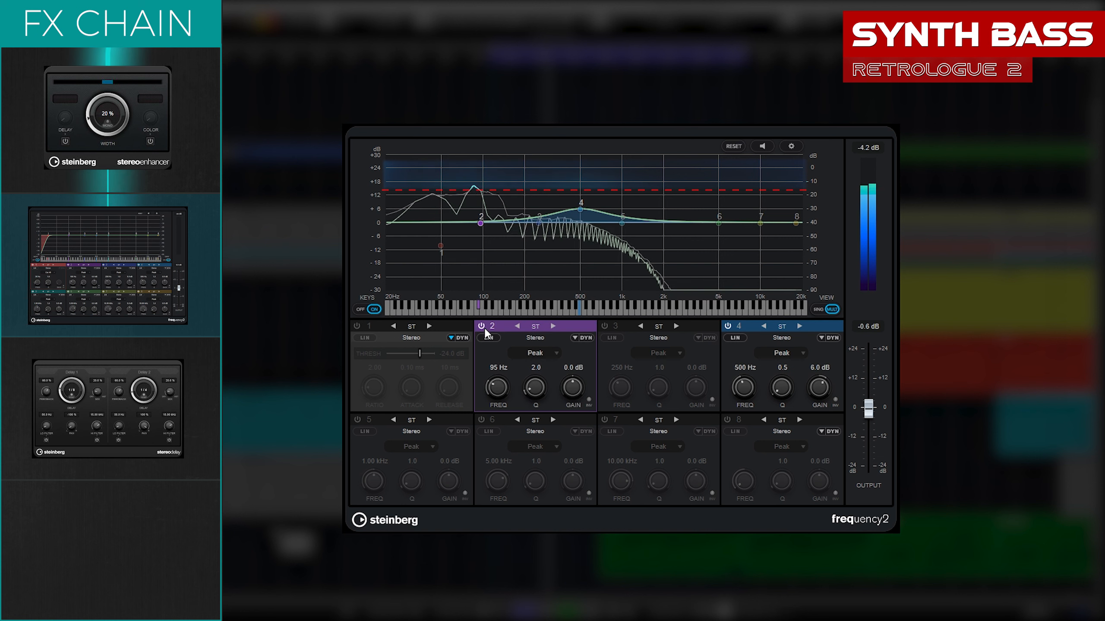
click(573, 368)
text(-)
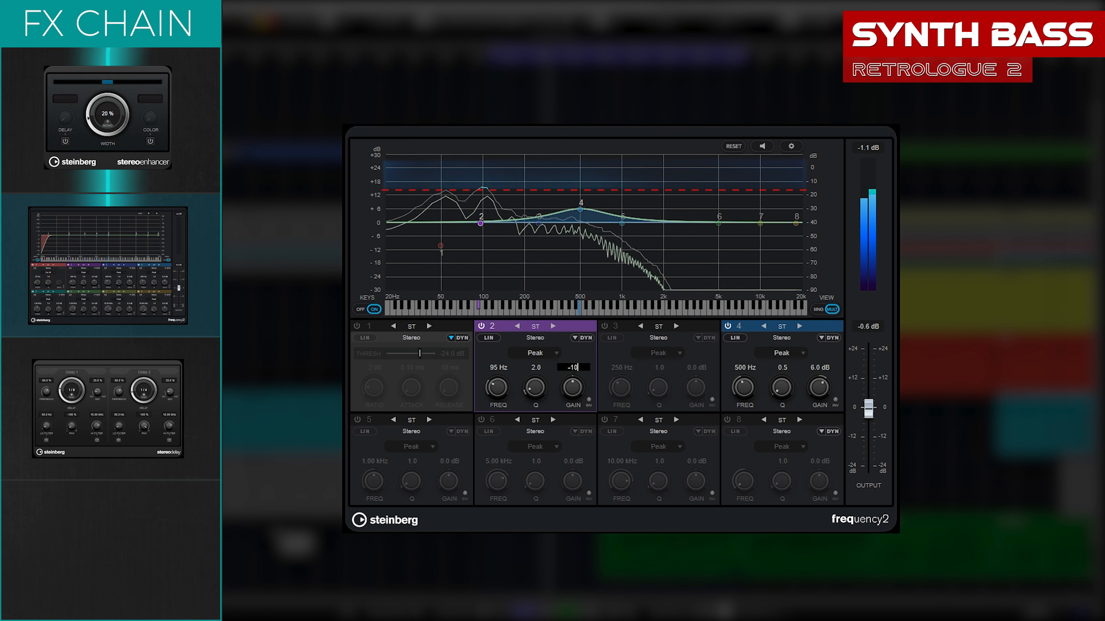
text(10)
key(Return)
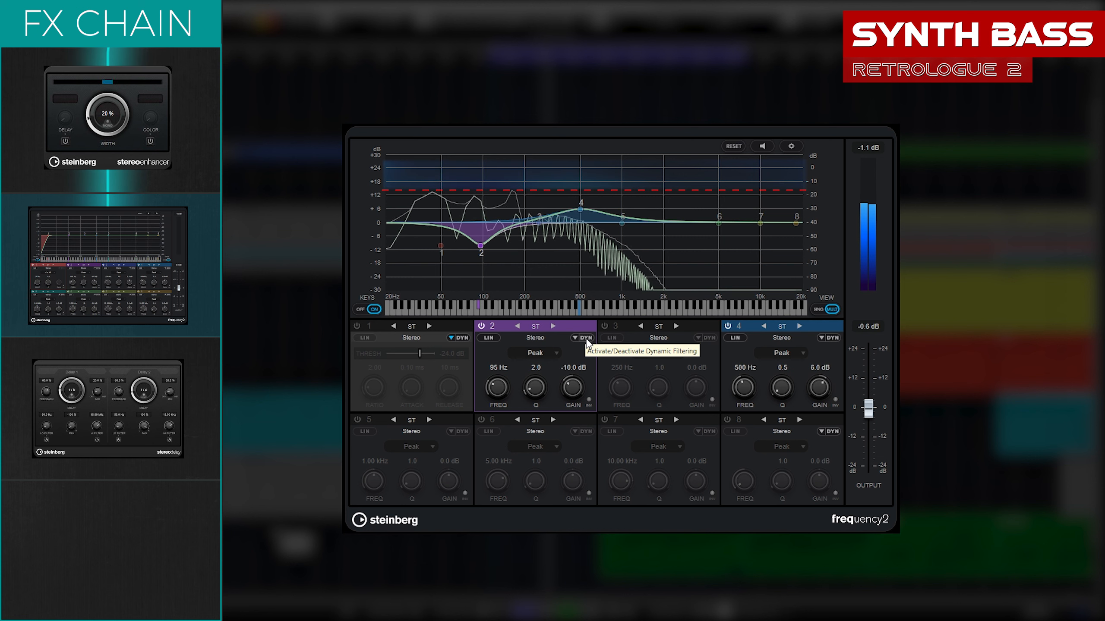
Activate dynamic filtering on EQ band 2 with ratio 6, 5 ms attack and 50 ms release, and lower its threshold
click(585, 338)
click(574, 339)
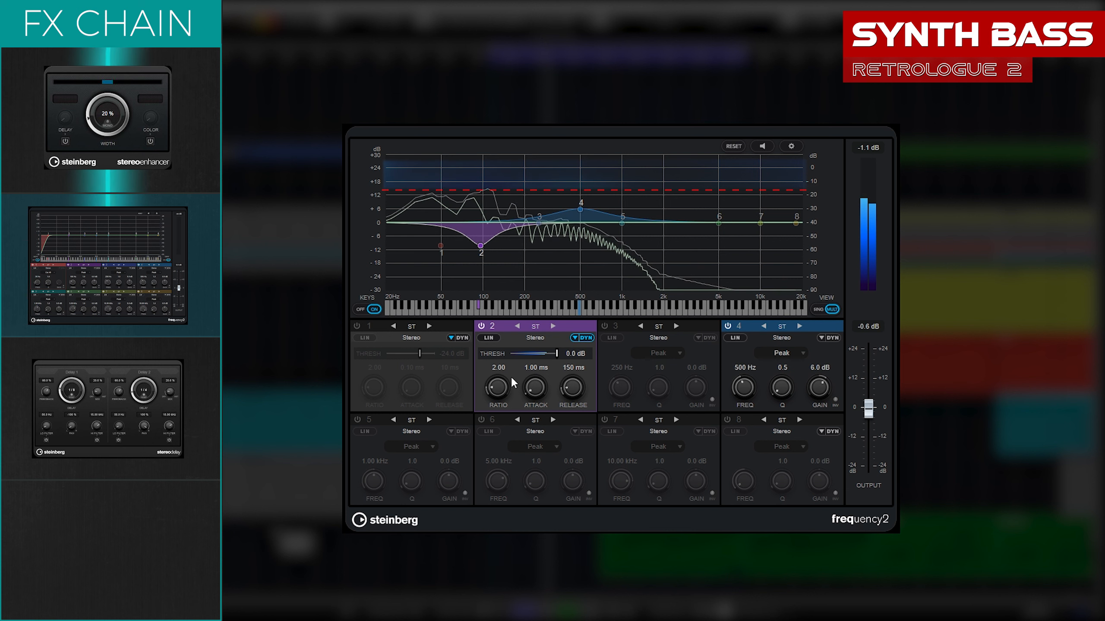
drag(511, 376, 500, 363)
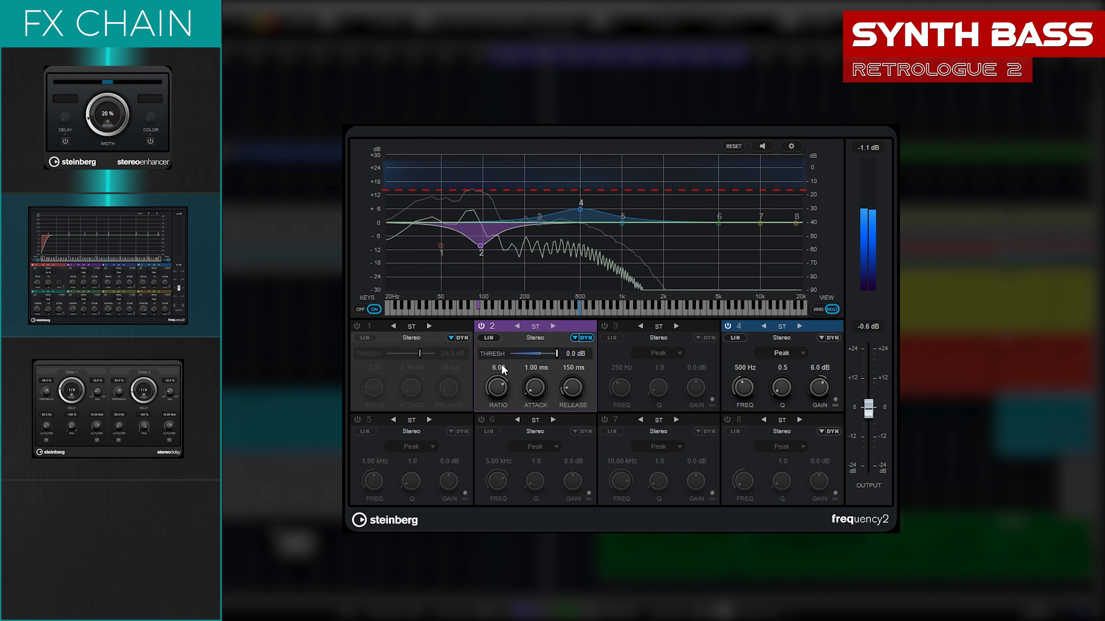
click(533, 370)
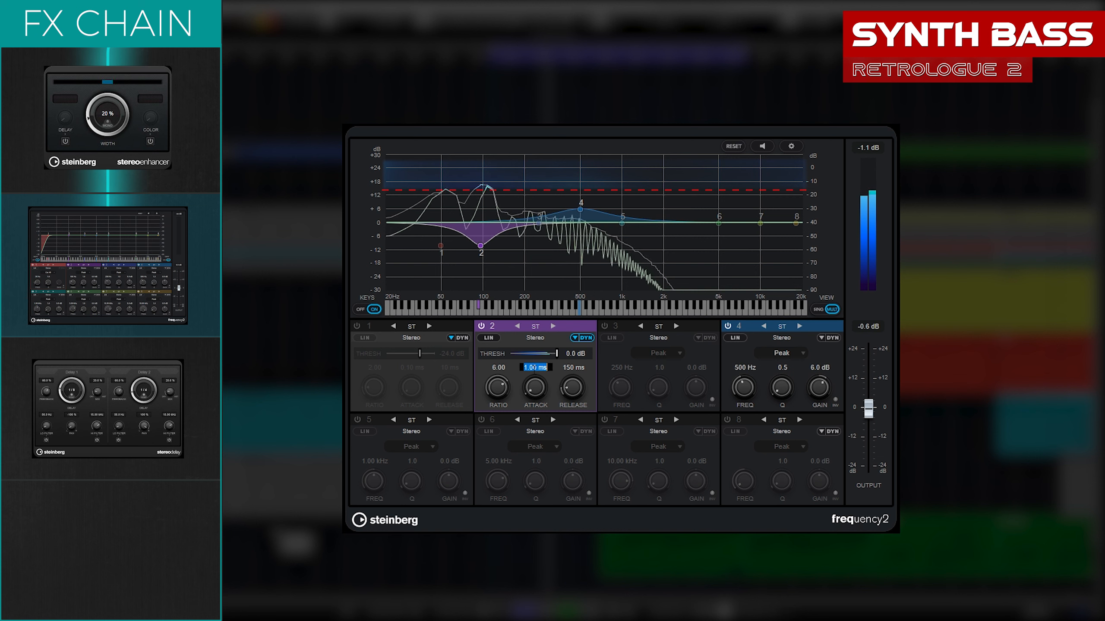
text(5)
key(Return)
click(573, 369)
text(50)
key(Return)
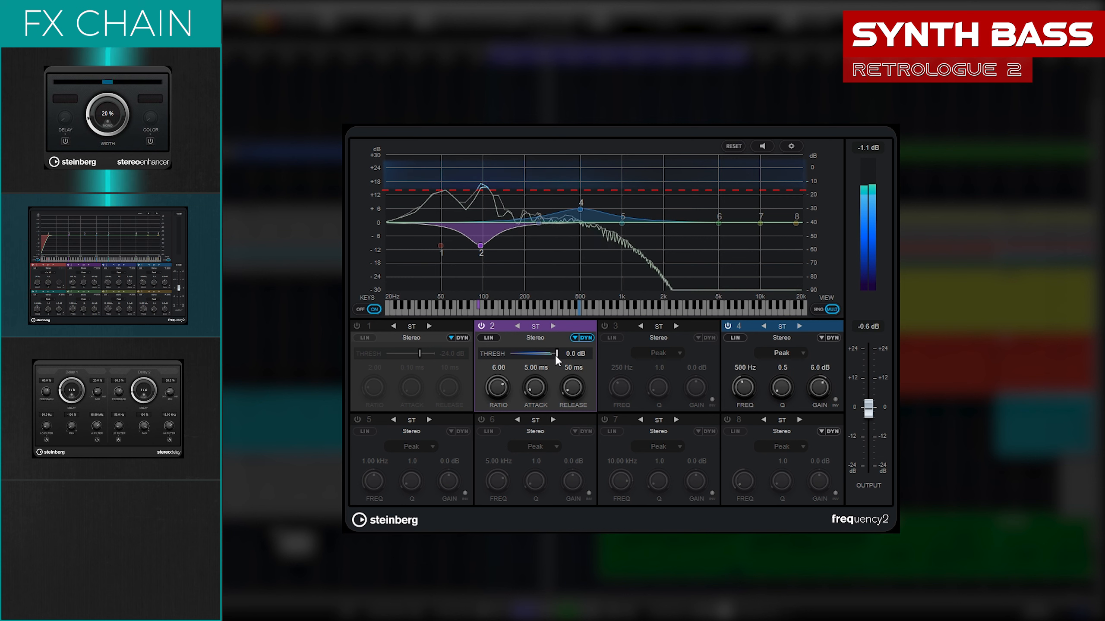
drag(554, 354, 546, 355)
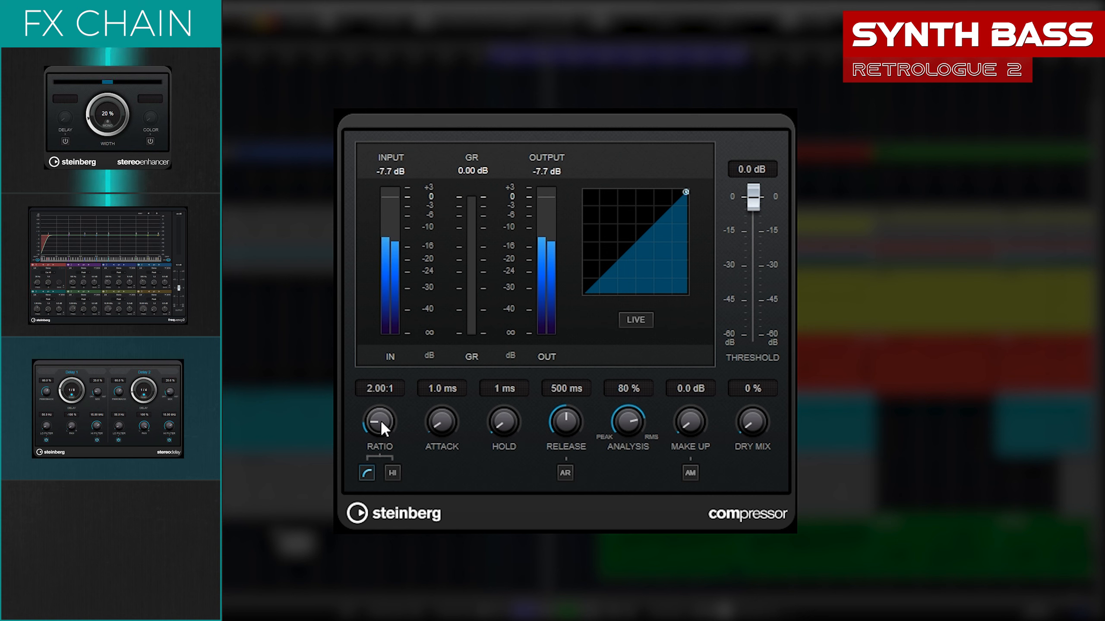
Set the bass compressor to a 6:1 ratio, 20 ms attack and -20 dB threshold
key(Return)
click(442, 390)
text(20)
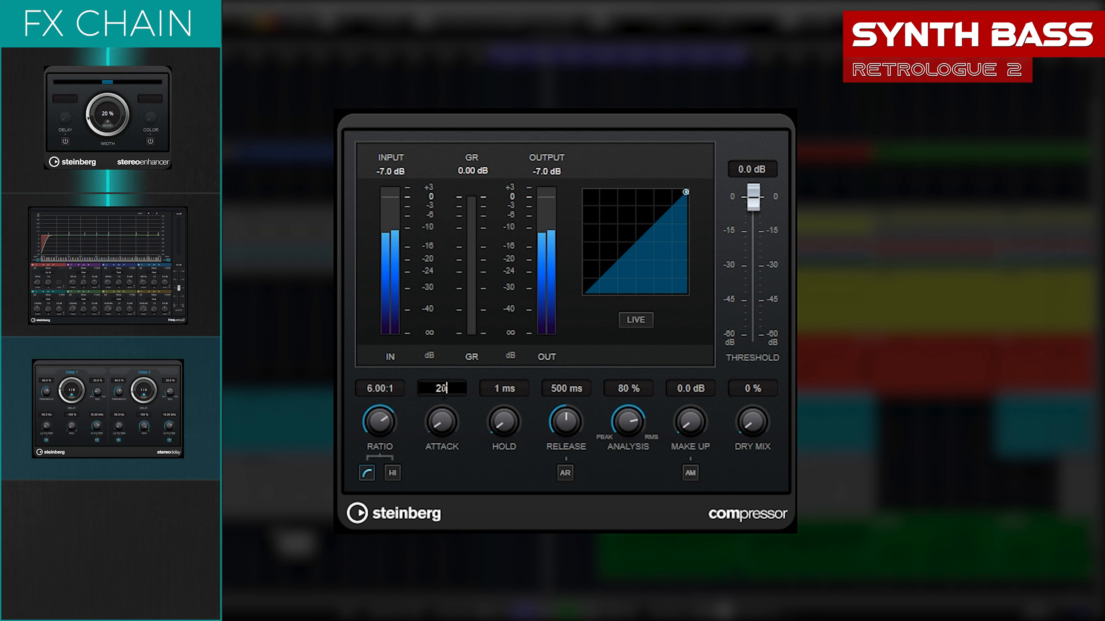
key(Return)
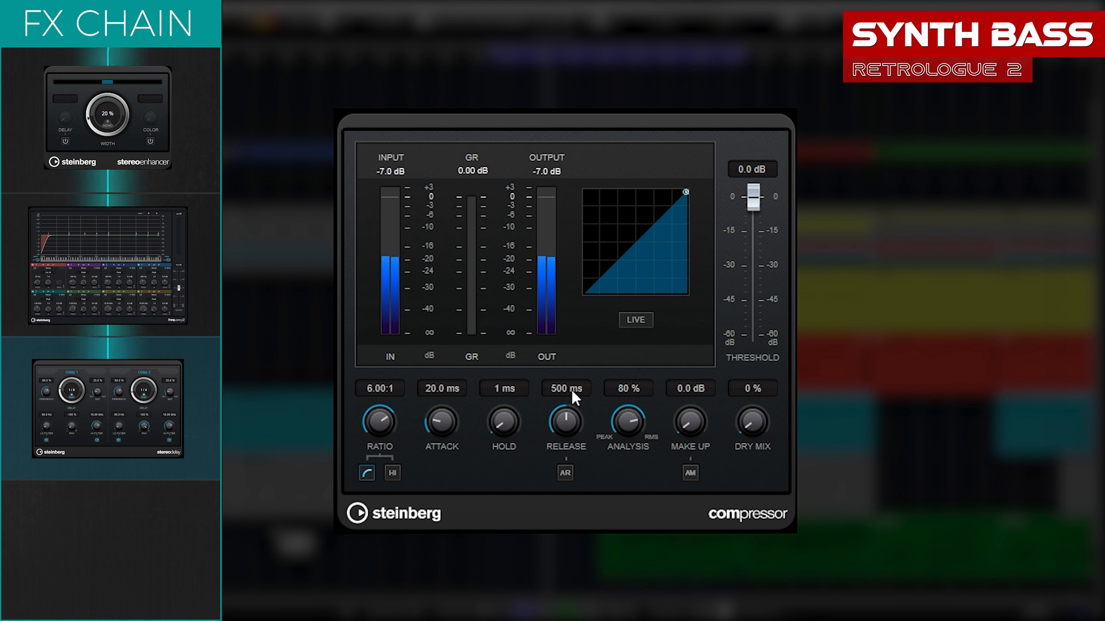
drag(761, 201, 760, 246)
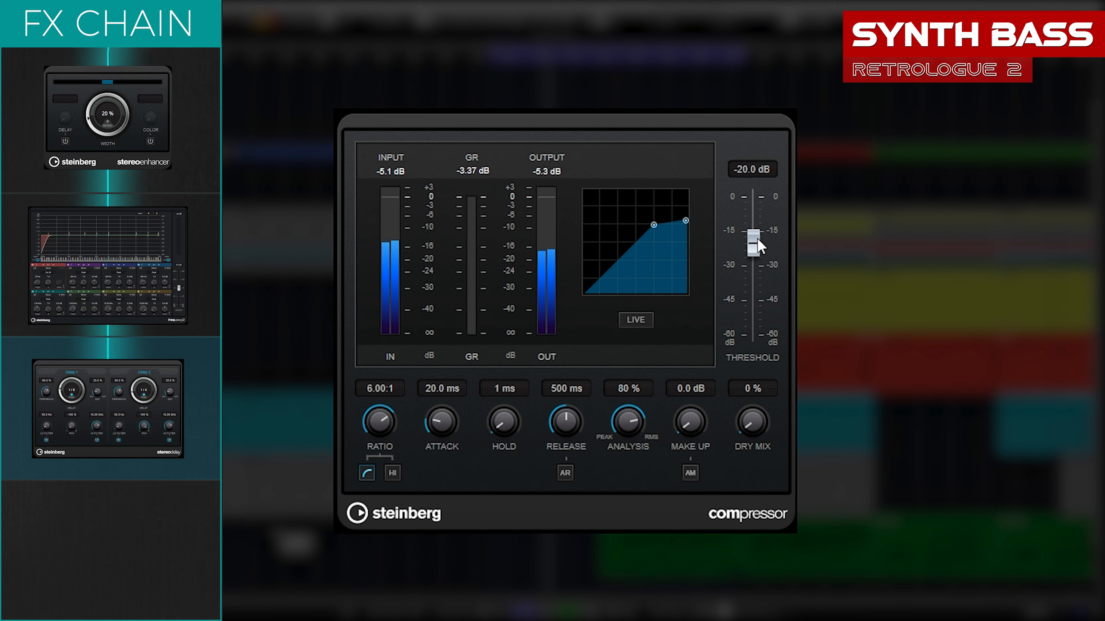
Set the bass compressor's make-up gain to 5 dB
drag(695, 426, 710, 400)
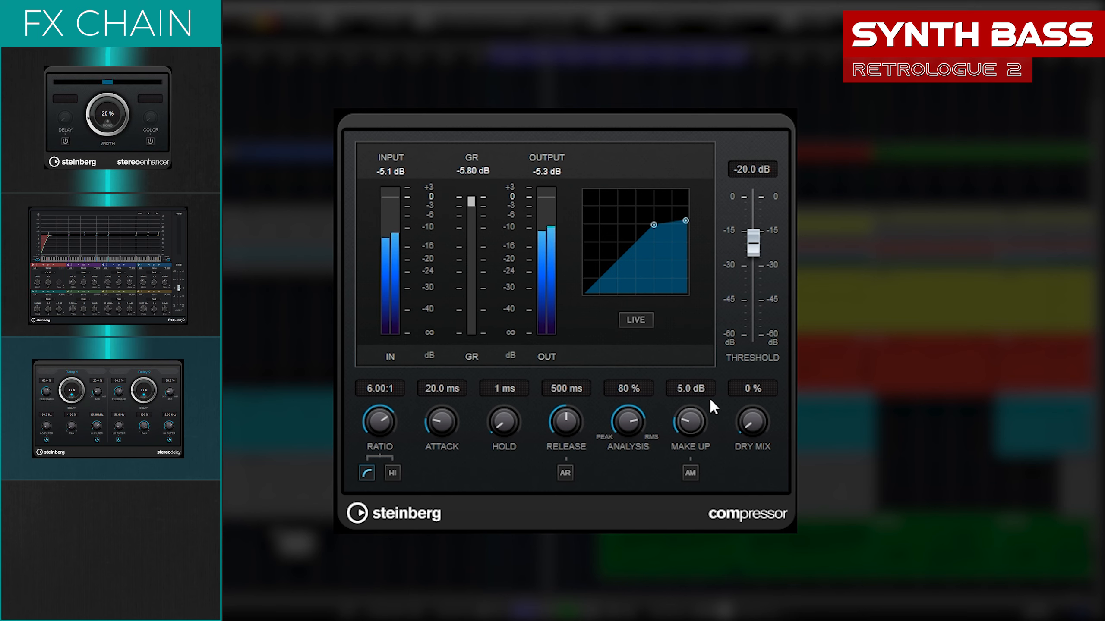
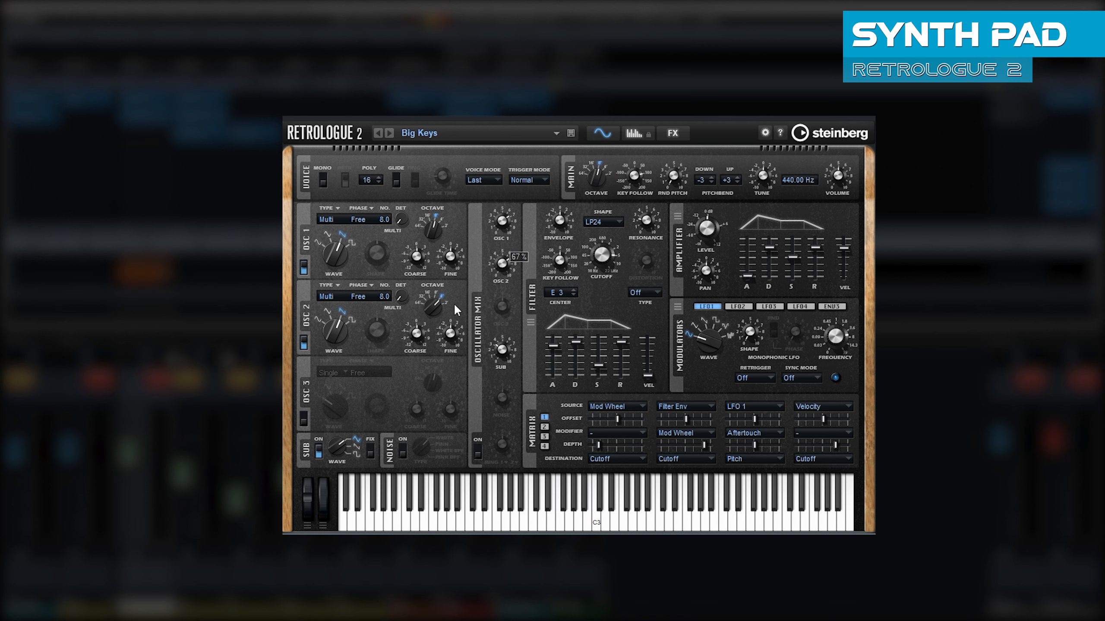
Switch off the synth pad's sub oscillator and change oscillator 2 to a square wave
click(318, 453)
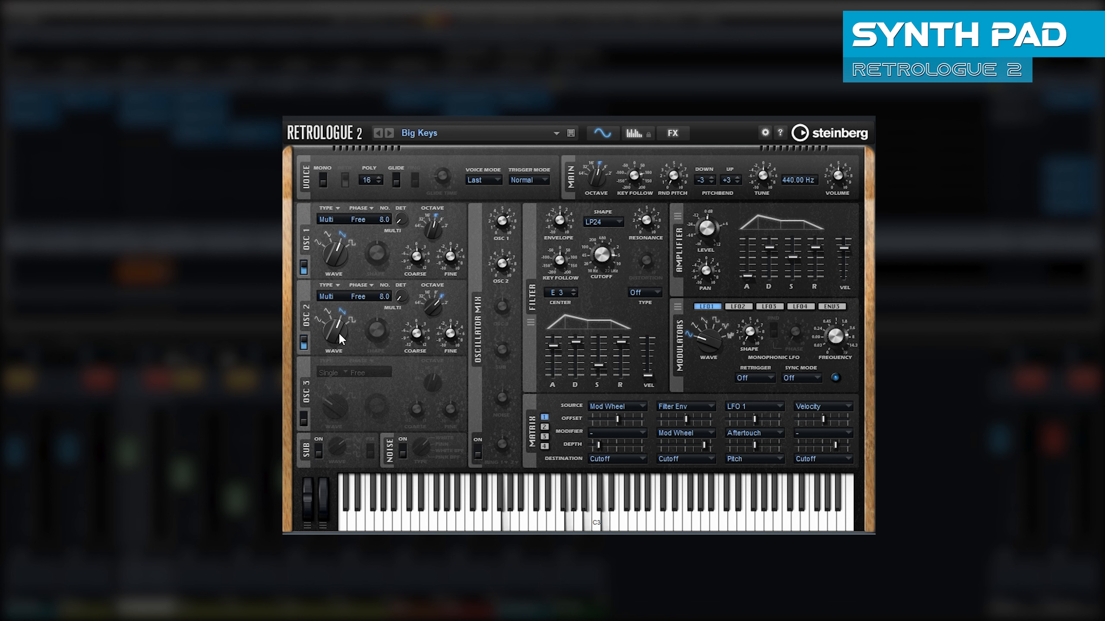
drag(338, 331, 338, 299)
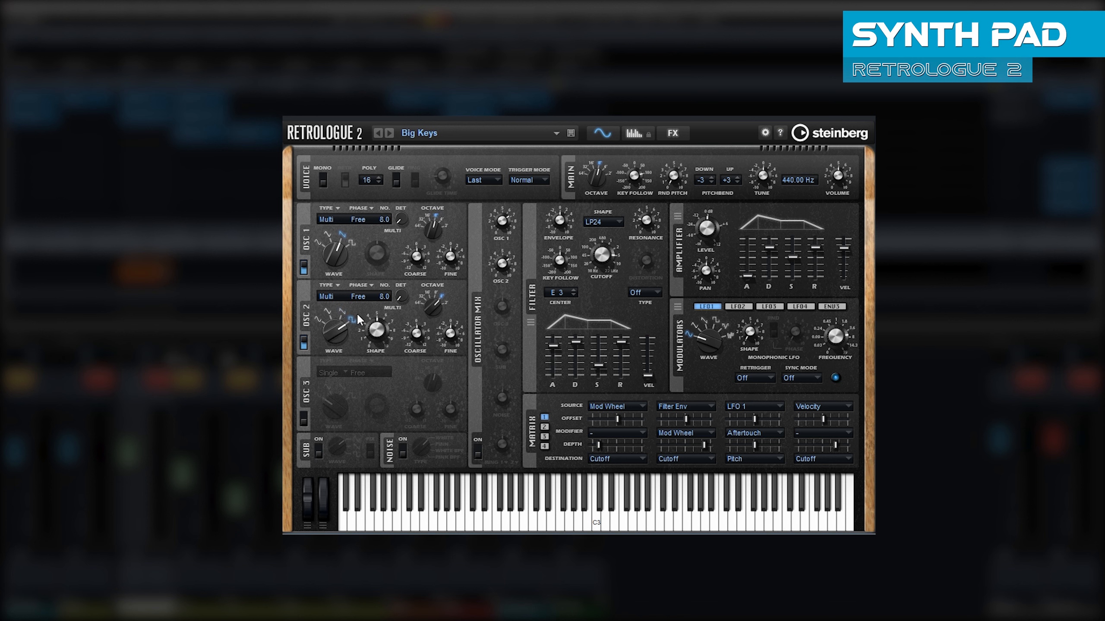
Raise the multi-oscillator detune of oscillator 2 to about 9 cents
mouse_move(378, 331)
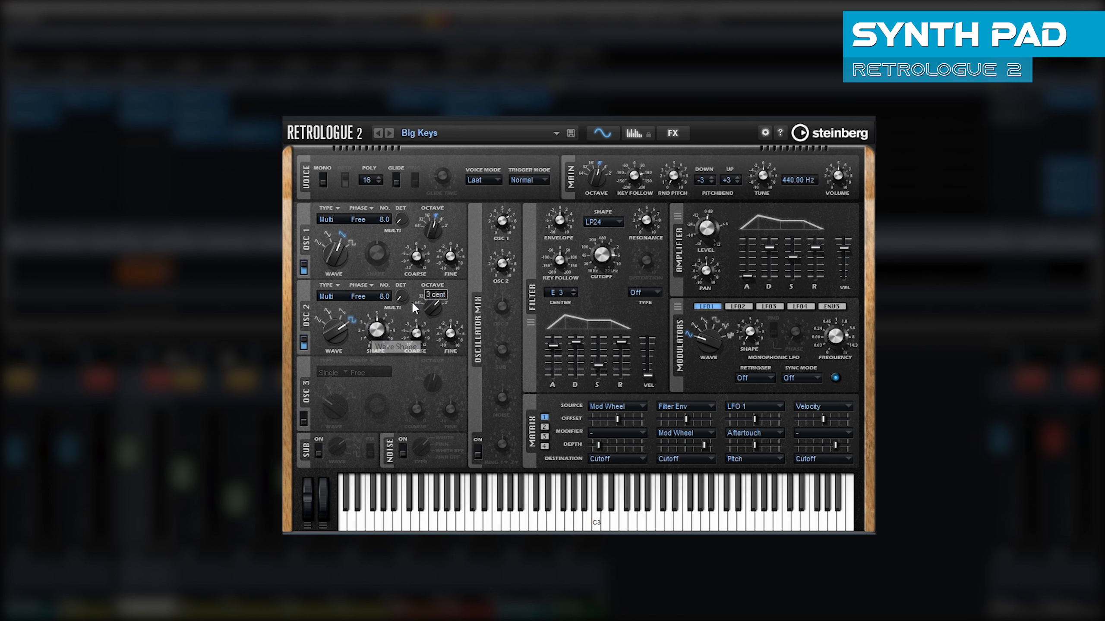
drag(413, 304, 407, 301)
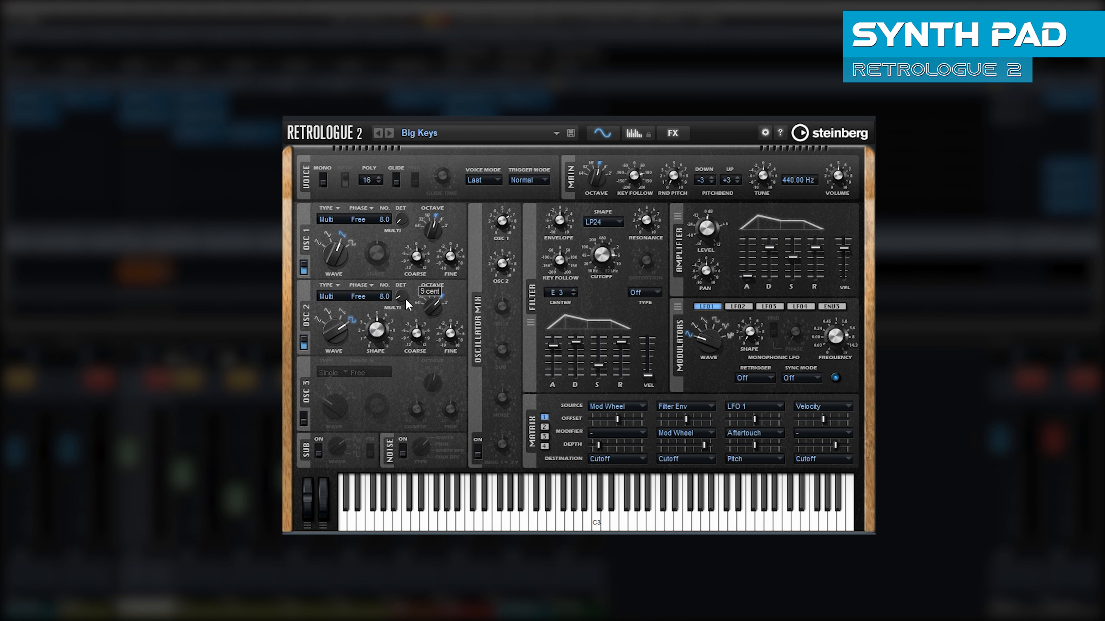
scroll(404, 298, up, 1)
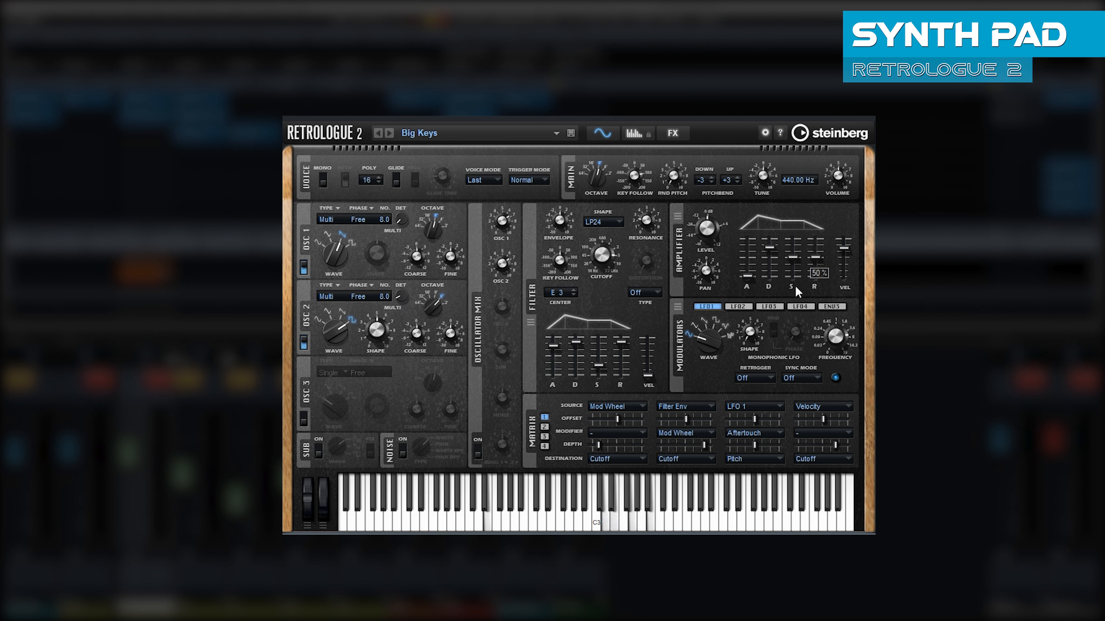
Reduce the amplifier envelope's velocity amount to its minimum and lower the filter cutoff to about 190 Hz
drag(844, 249, 842, 309)
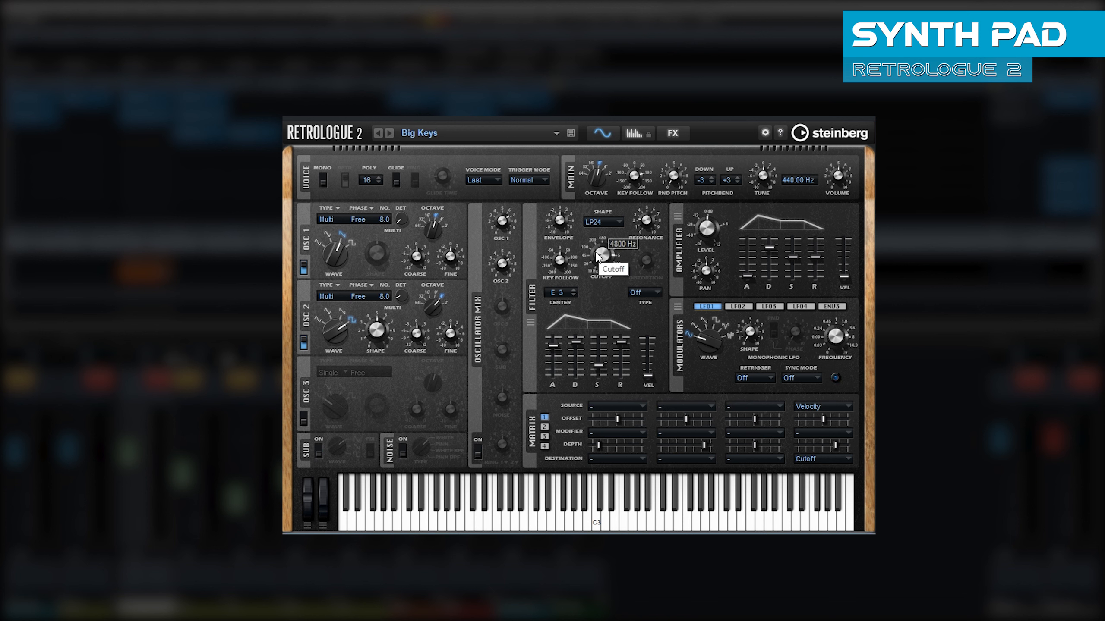
drag(606, 261, 617, 319)
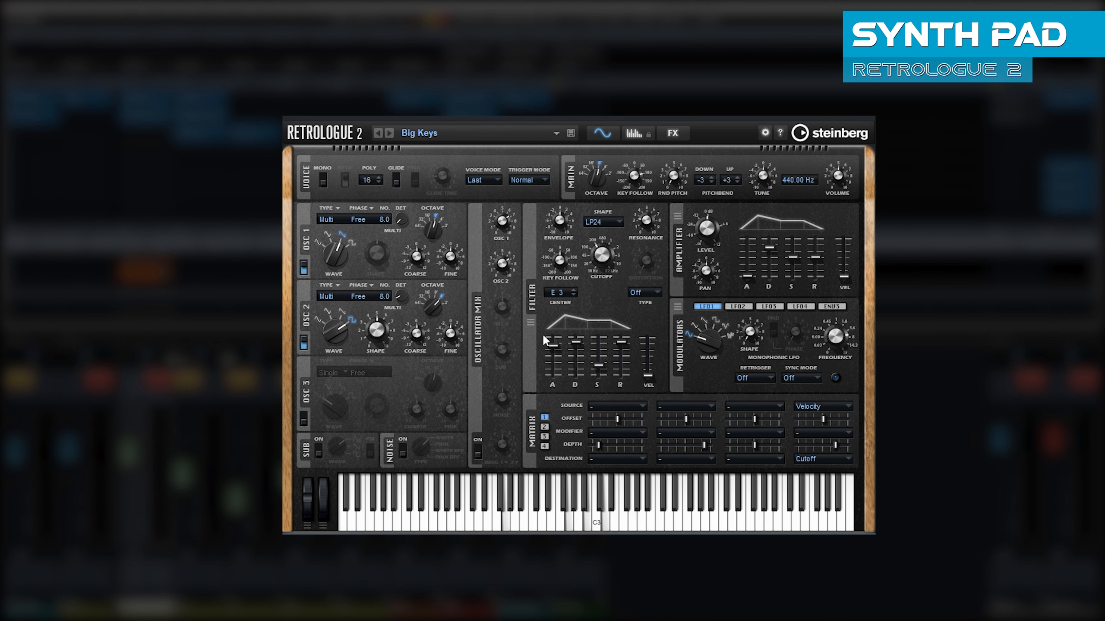
Shape the synth pad's filter envelope with the shortest attack and a shorter release, adjusting the envelope amount
drag(553, 346, 553, 378)
drag(557, 217, 555, 192)
mouse_move(621, 342)
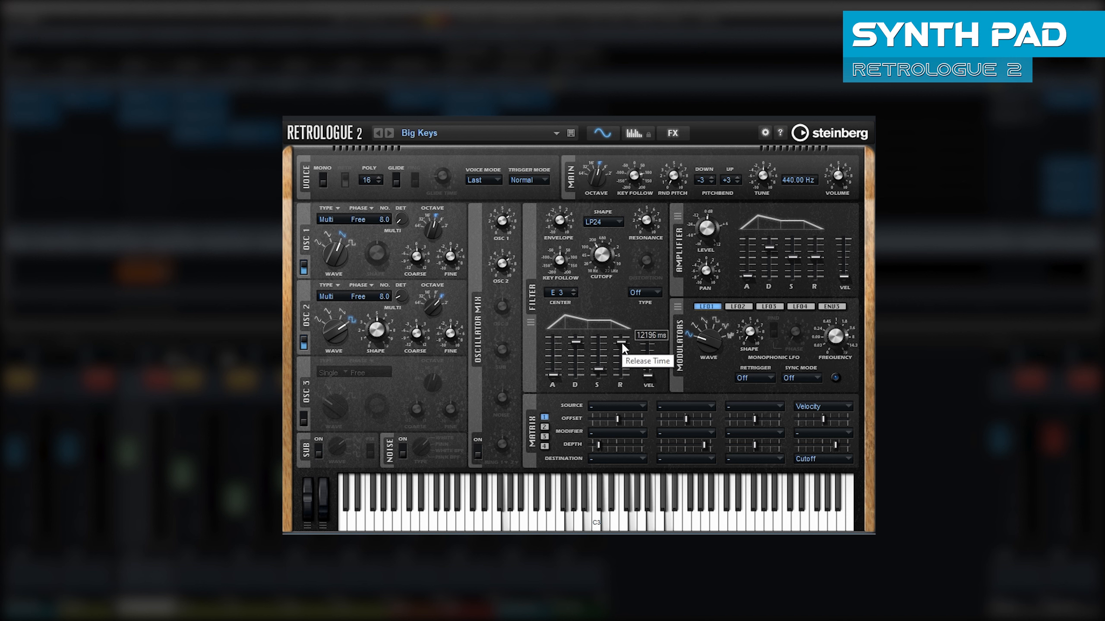
drag(622, 342, 624, 369)
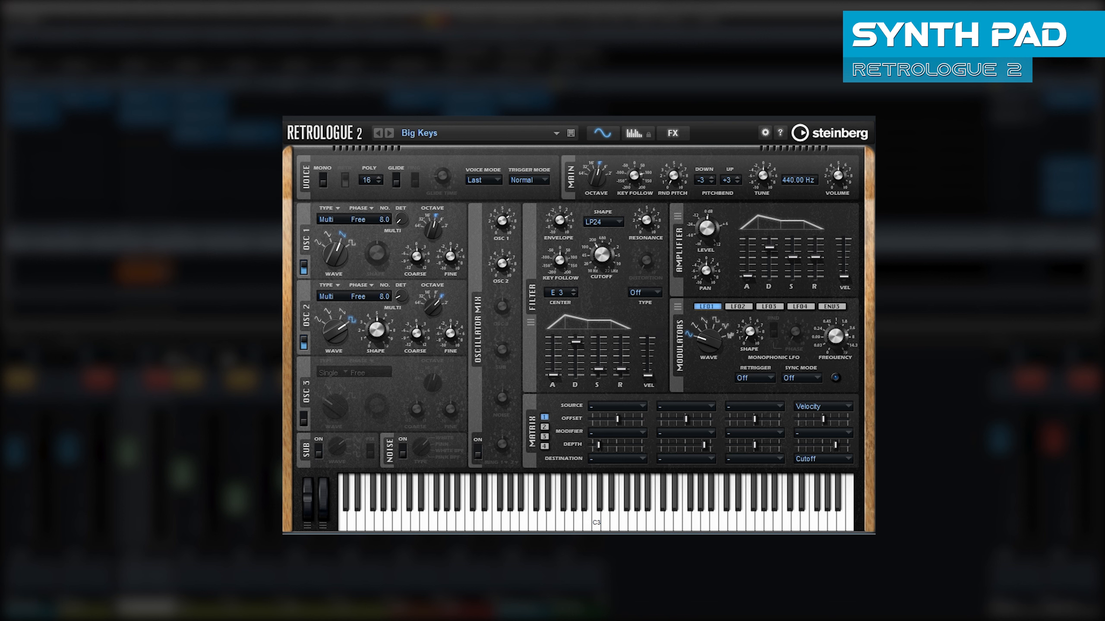
Lower oscillator 2 by one octave to match the octave setting of oscillator 1
mouse_move(436, 311)
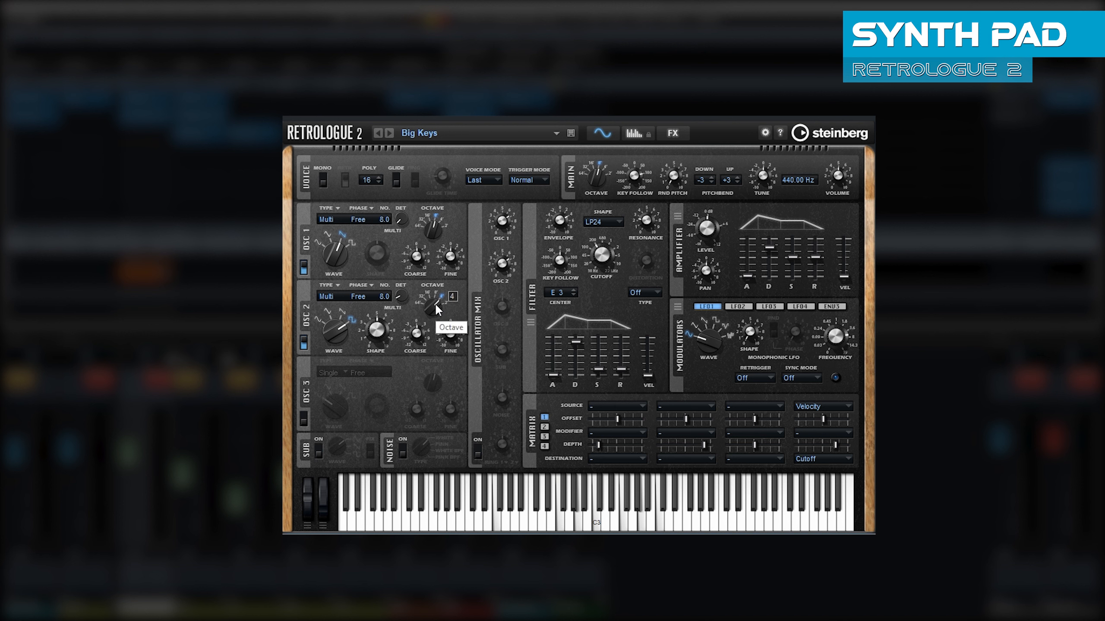
drag(435, 310, 434, 318)
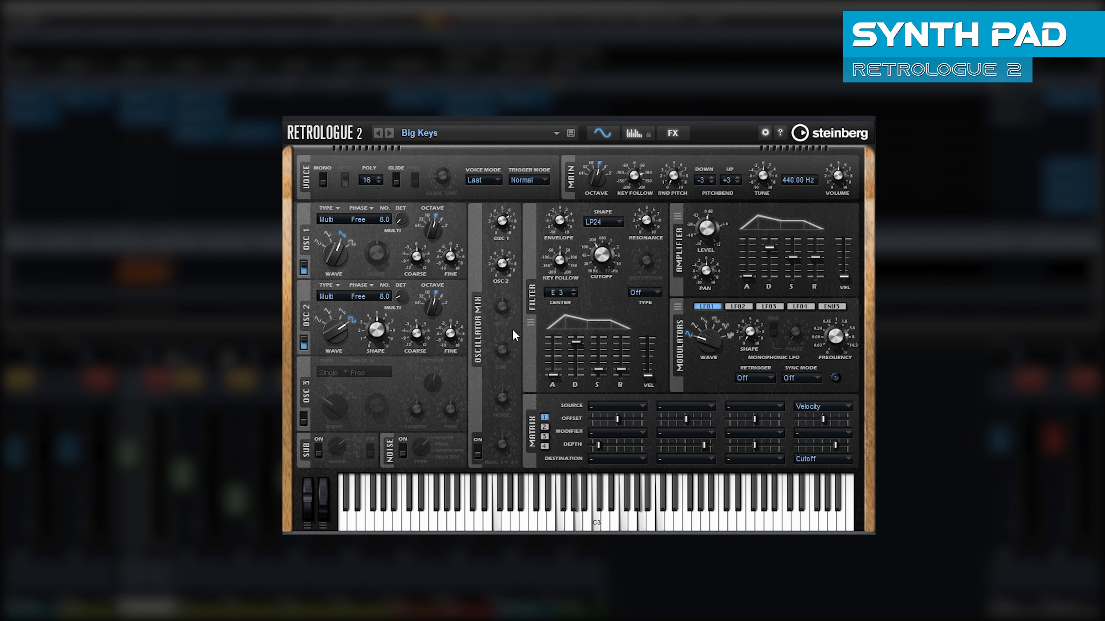
Enable modulation wheel control of the filter cutoff and store the current cutoff as the wheel's minimum
right_click(607, 258)
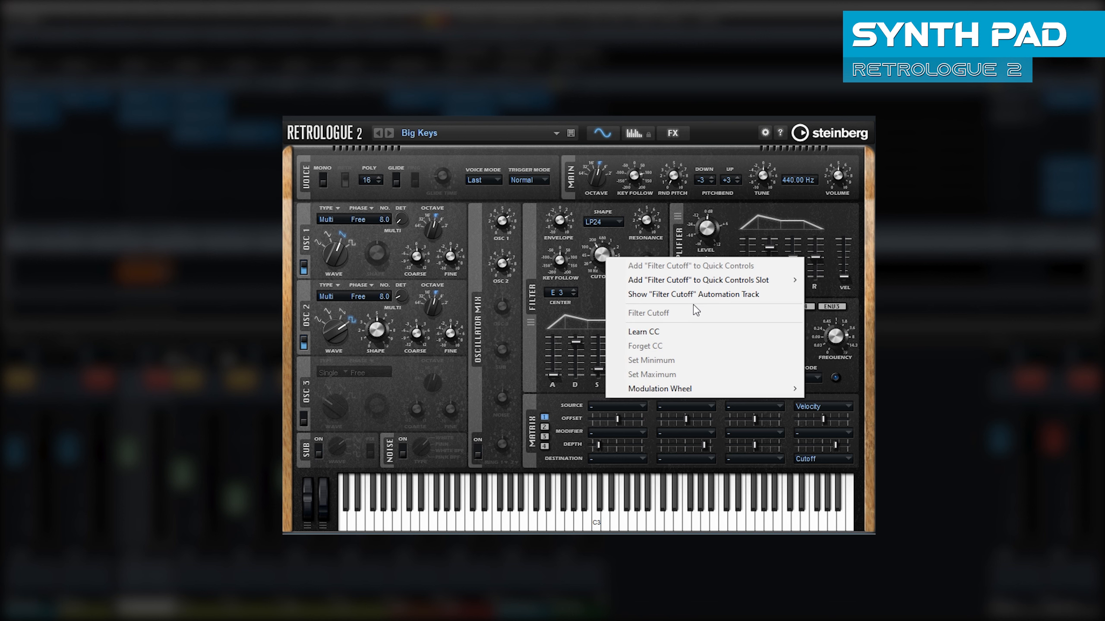
mouse_move(709, 387)
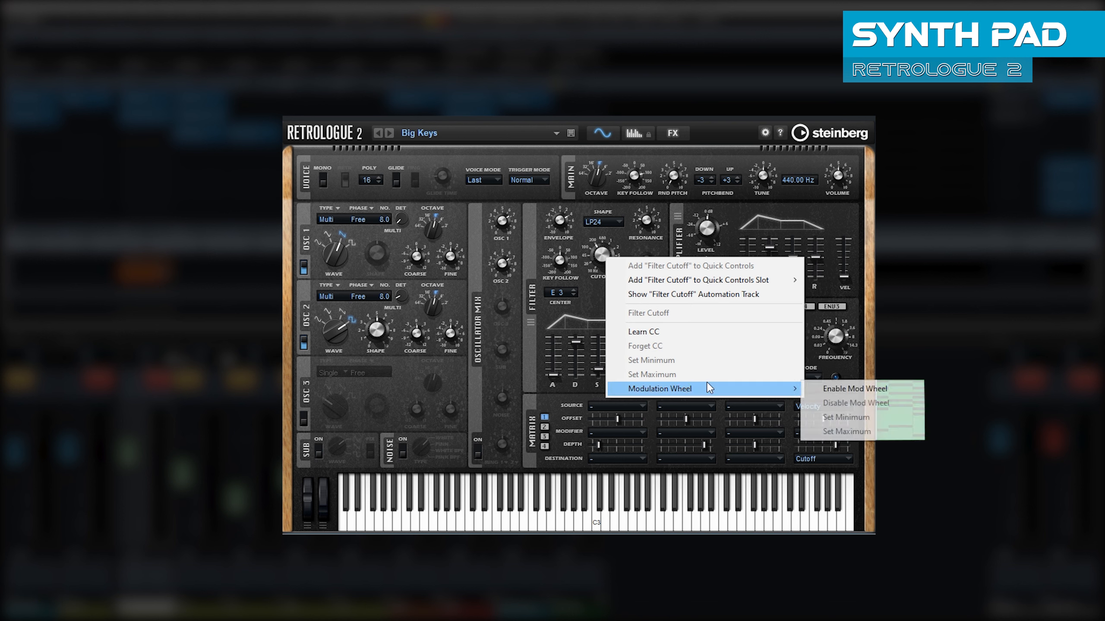
click(836, 391)
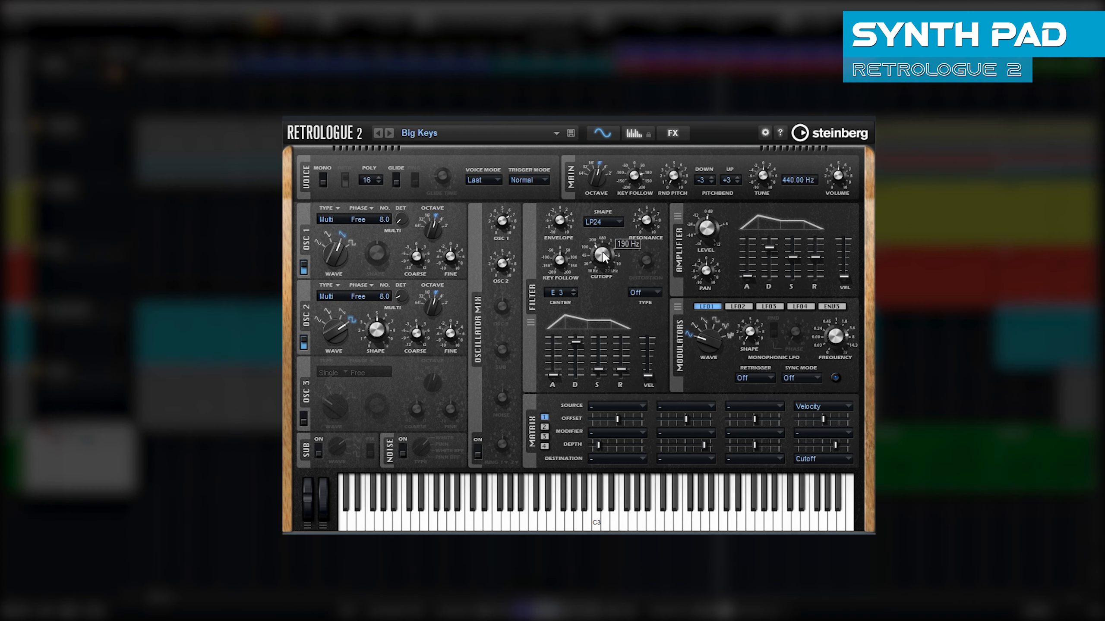
right_click(605, 257)
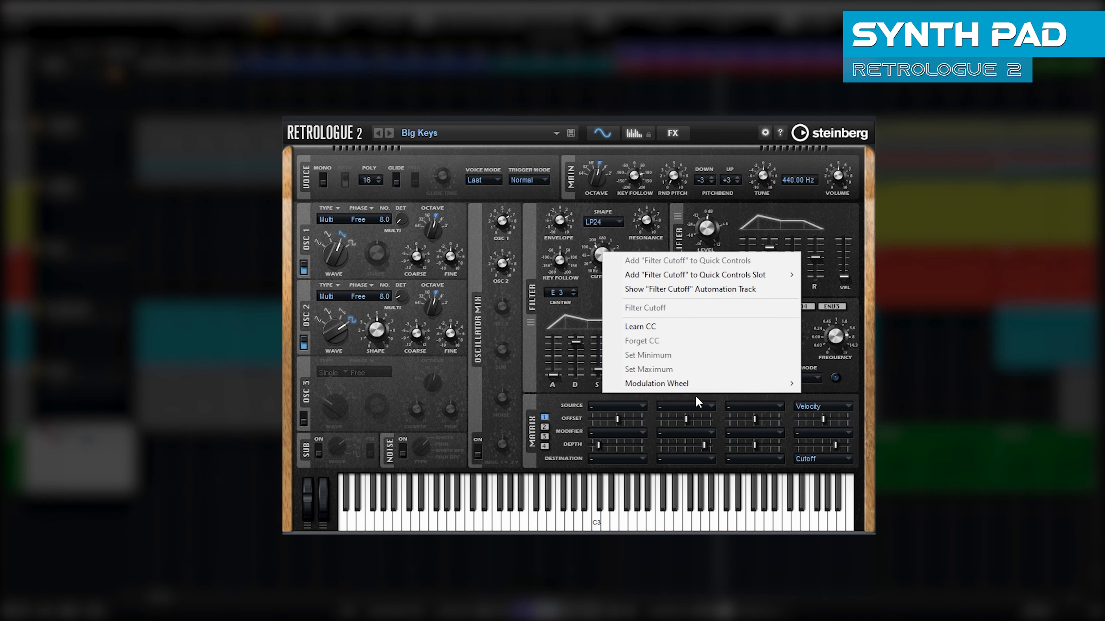
mouse_move(730, 386)
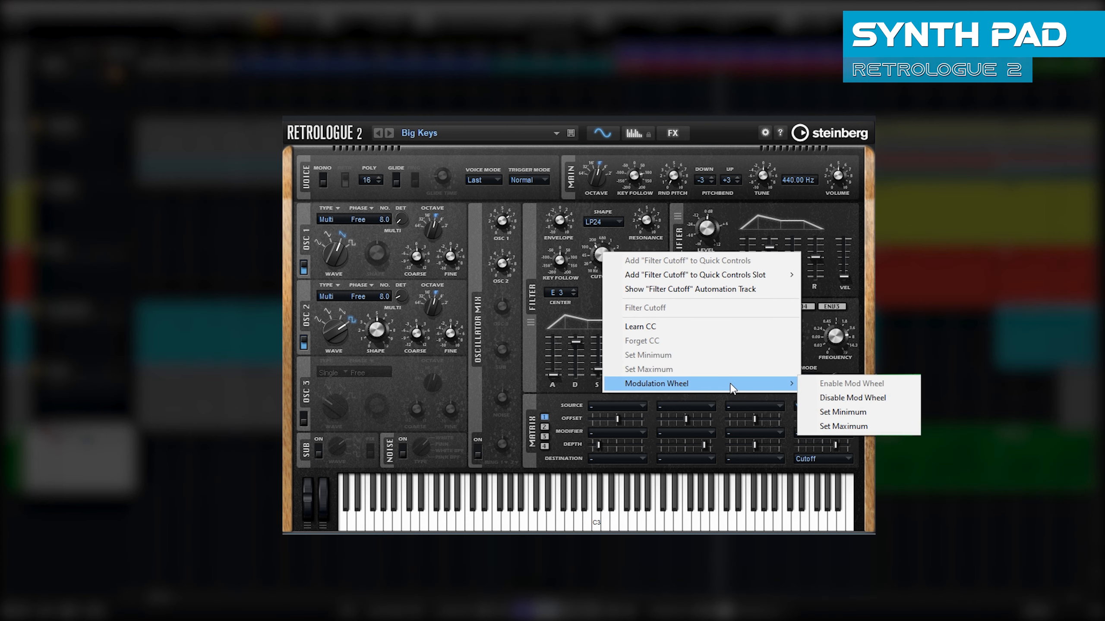
click(837, 414)
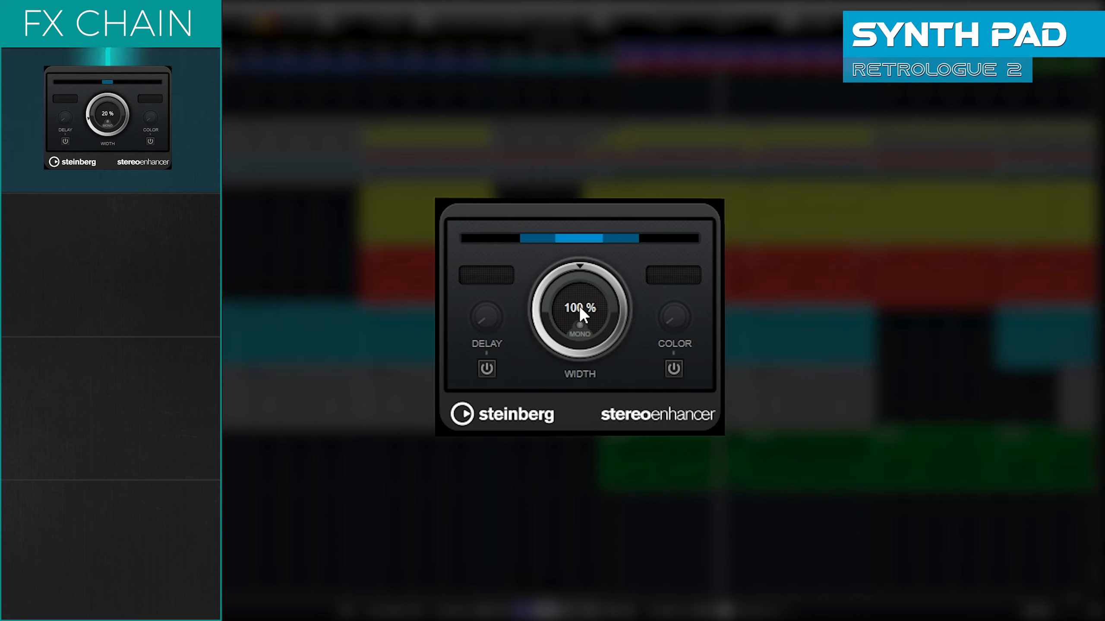
Set the synth pad's stereo enhancer width to 120%
double_click(581, 306)
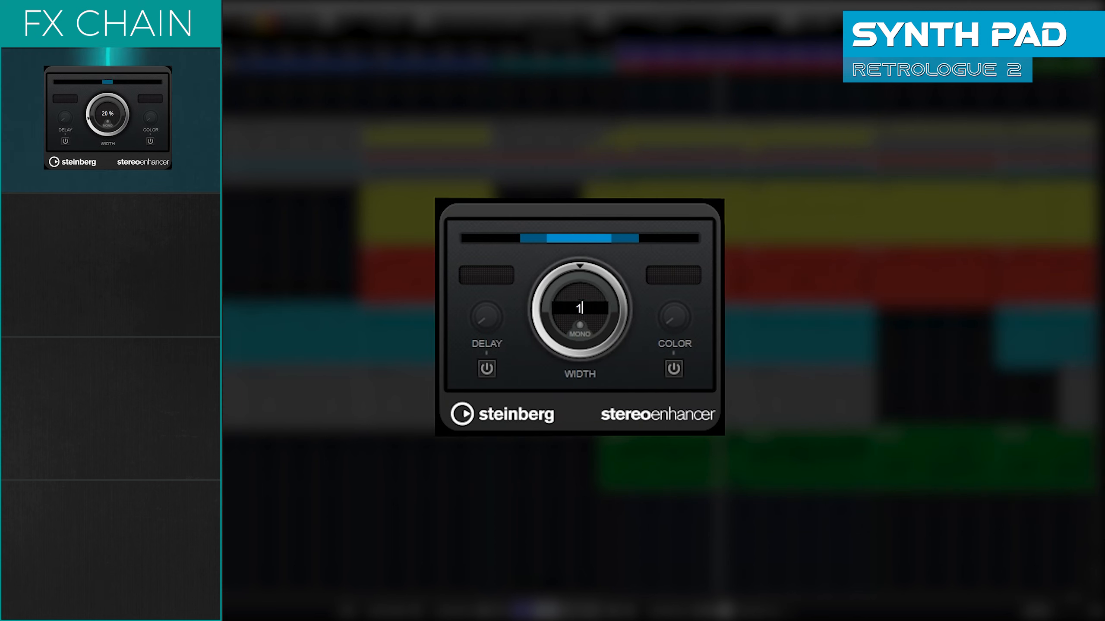
text(120)
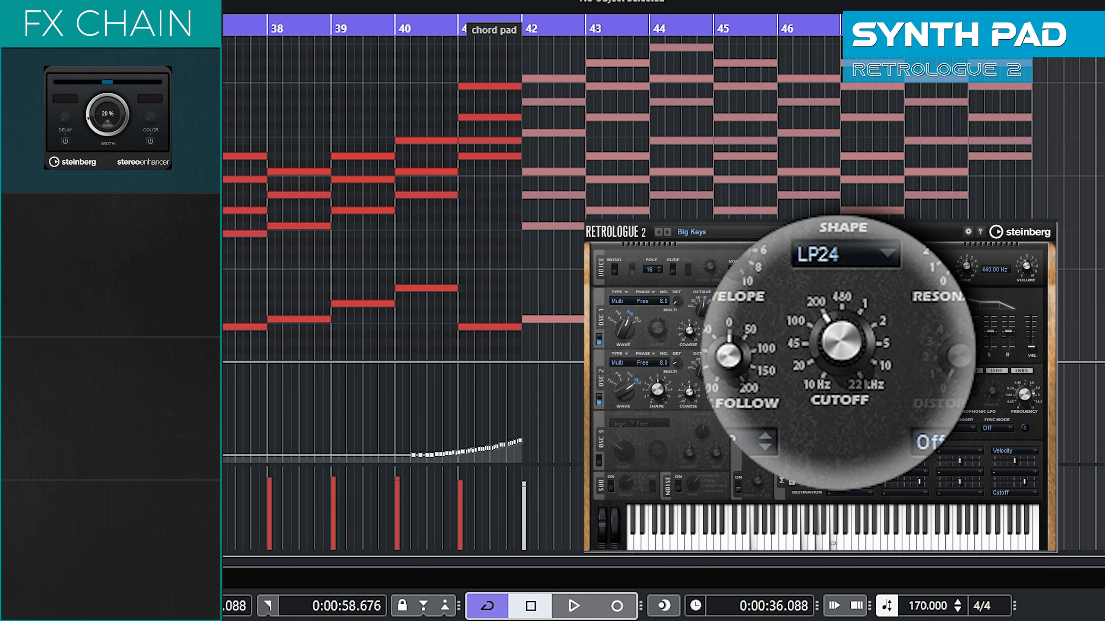
Play back the synth pad part with its modulation wheel rise and the lead vocal section
key(space)
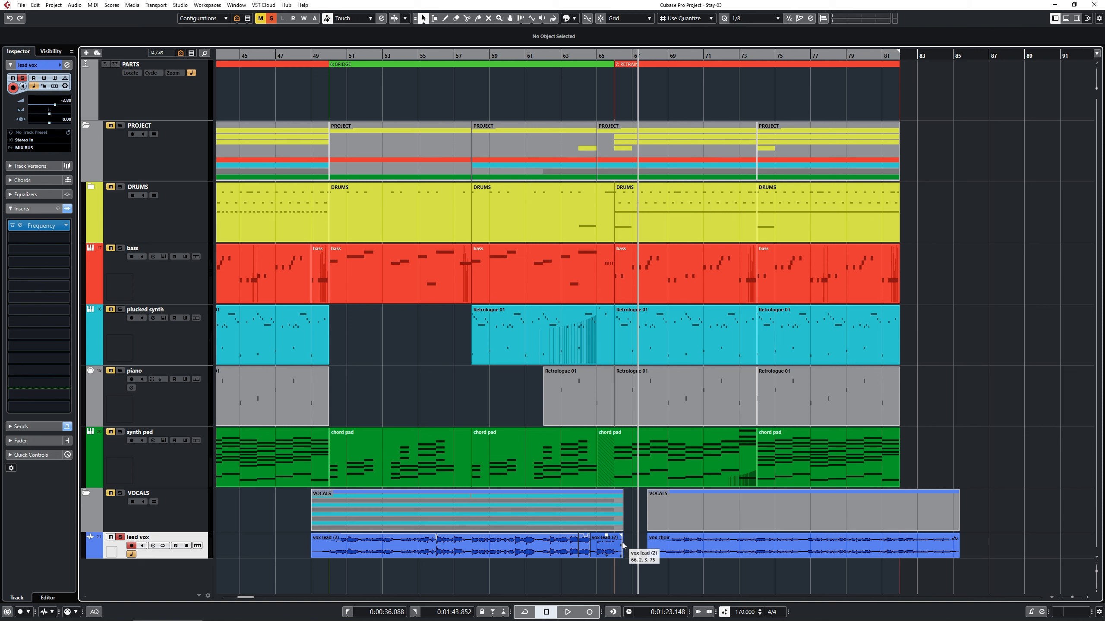
key(space)
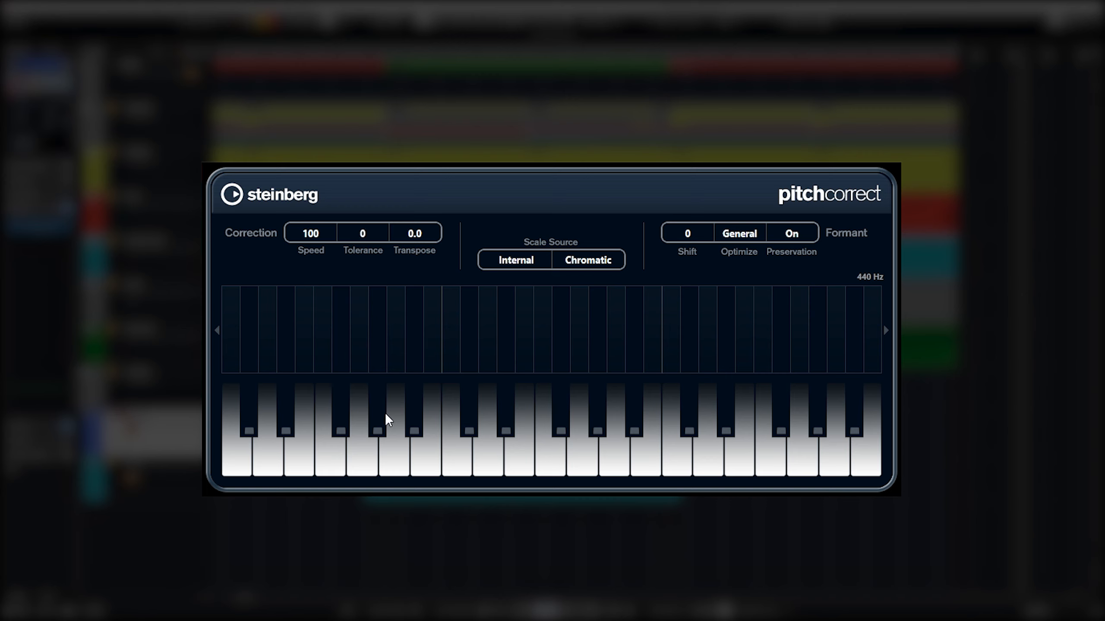
Set PitchCorrect's scale source to External - MIDI Note and route the vox 5 ctrl track's output to PitchCorrect on vox 5
click(525, 263)
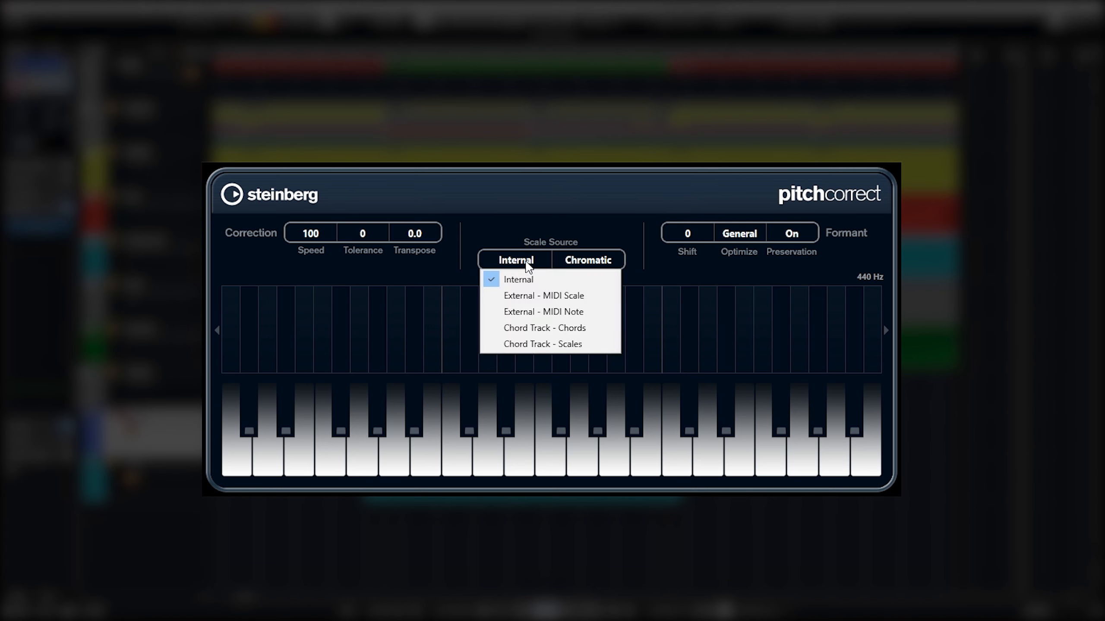
click(529, 313)
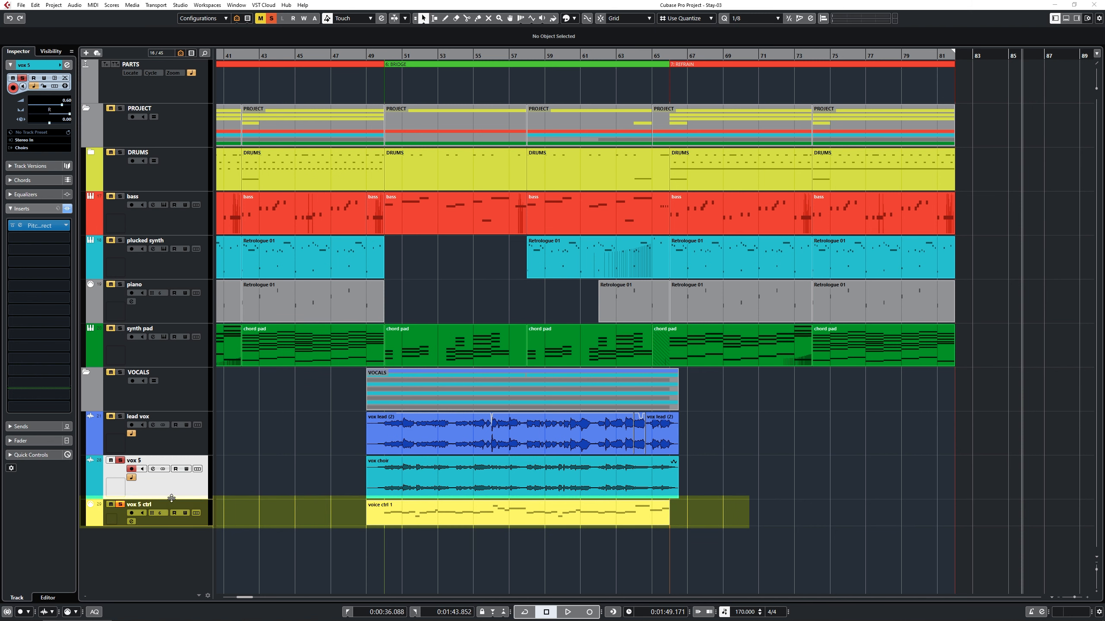
click(164, 510)
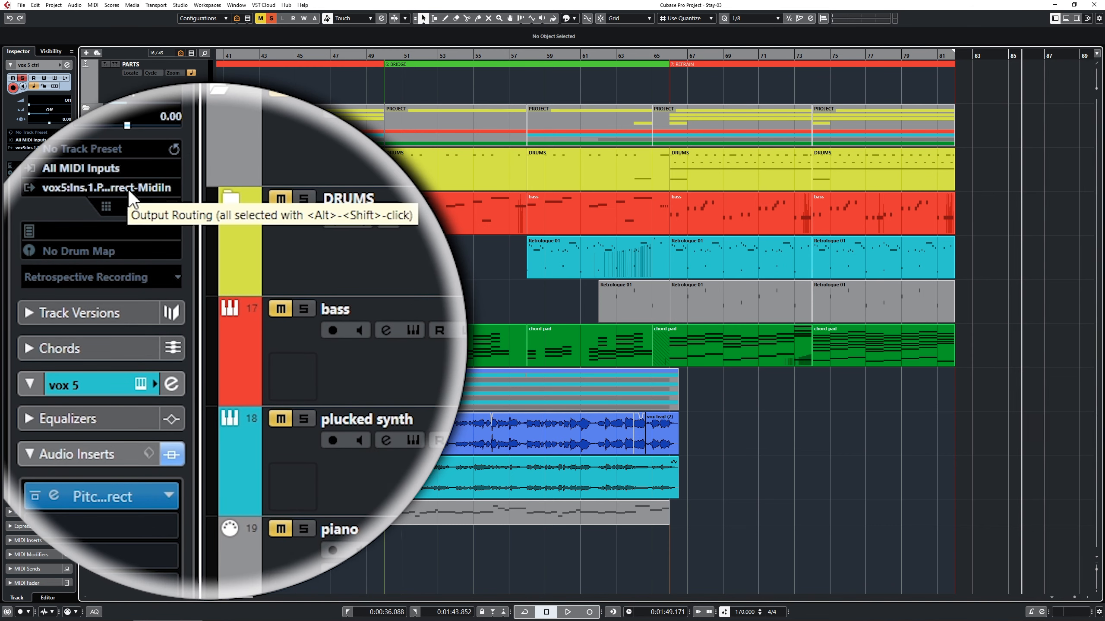
click(128, 187)
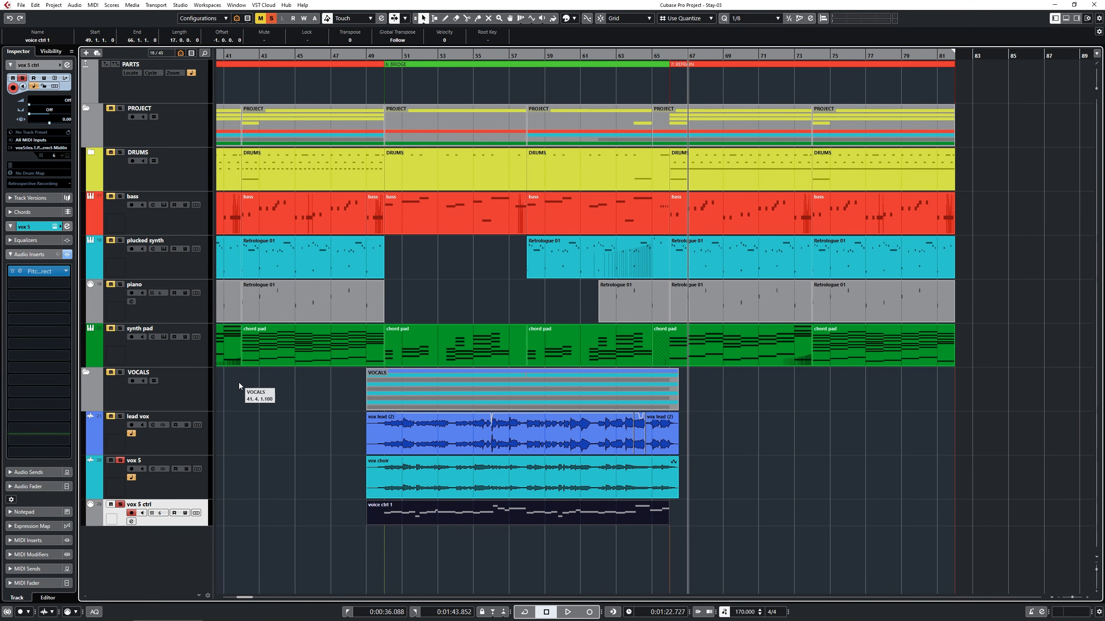
Duplicate the vox 5 track for another harmony and route the voc 2 ctrl track's output to PitchCorrect on vox 2
click(197, 491)
right_click(196, 491)
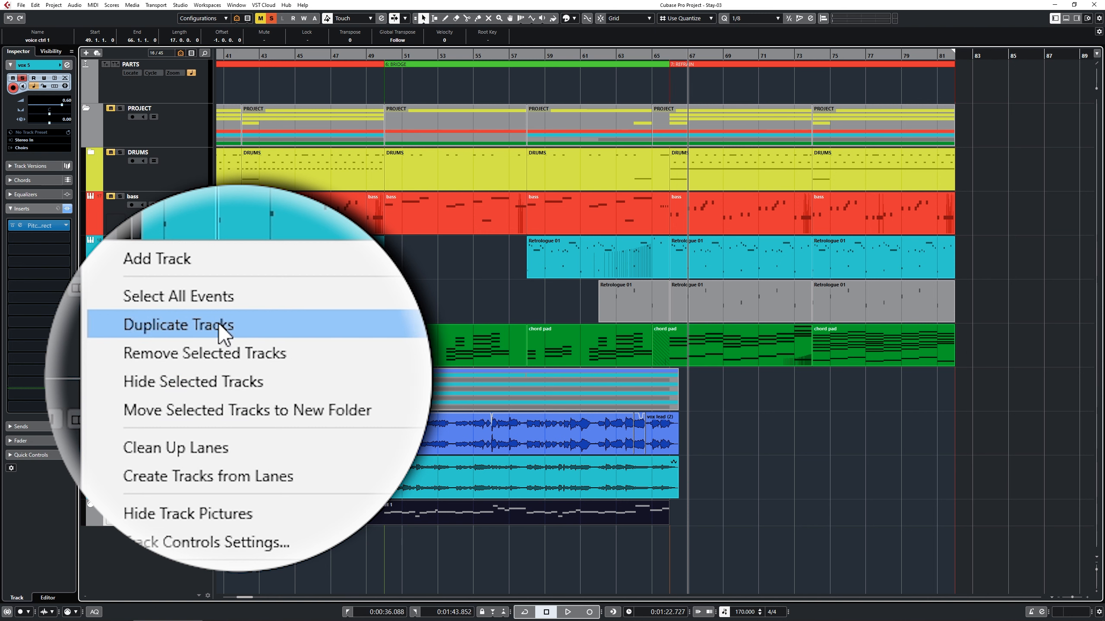
click(218, 322)
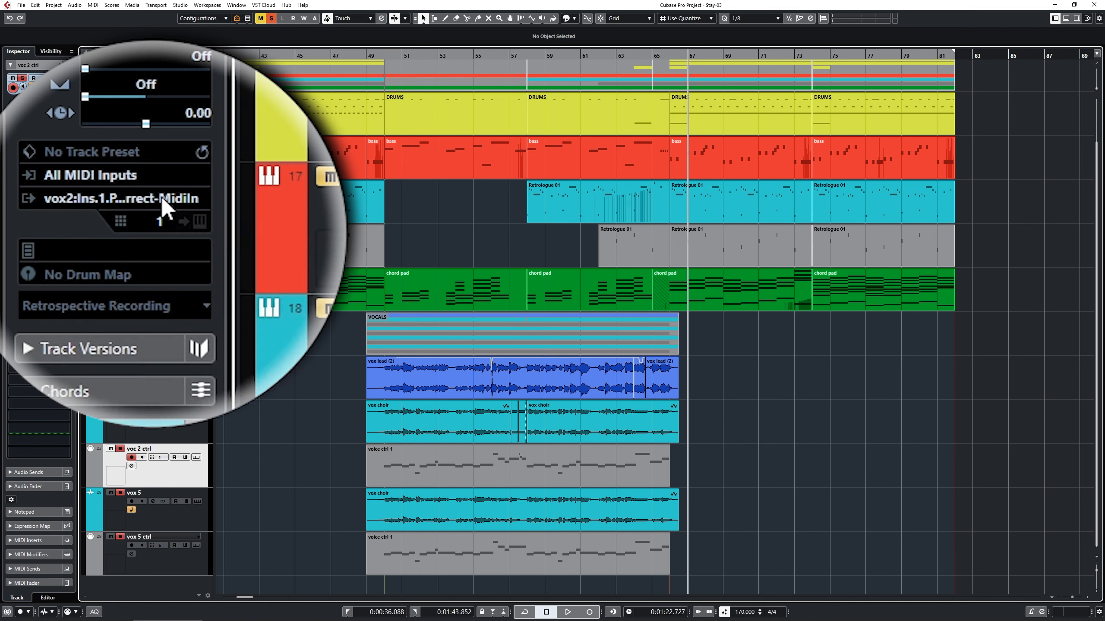
click(56, 150)
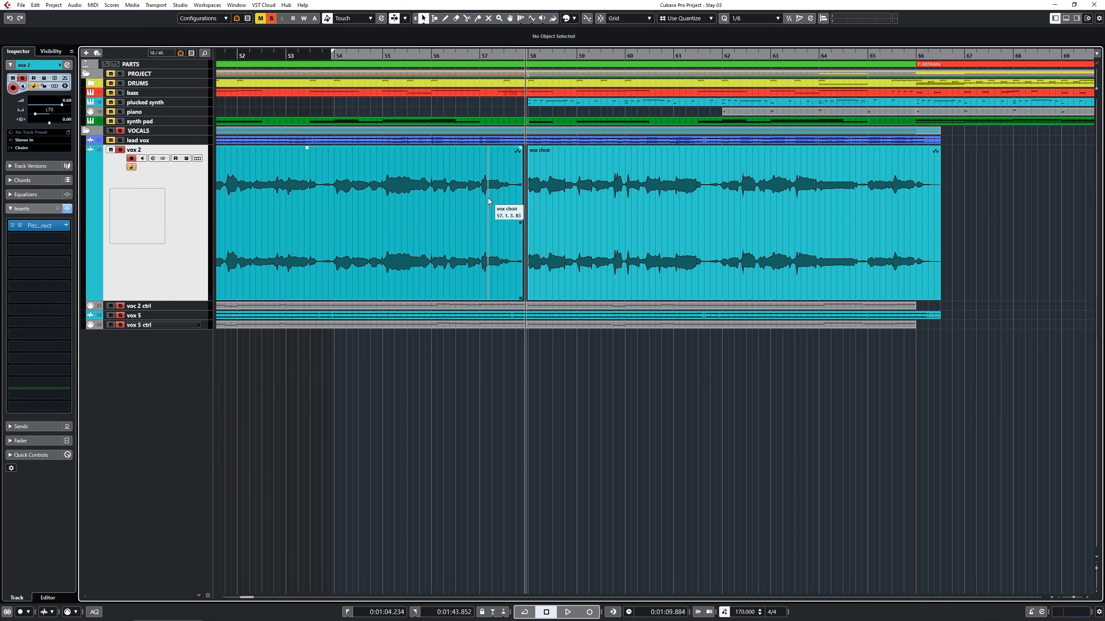
Split the first vox choir event on vox 2 at 57.1.2.107 and shortly before 57.3, and delete the trailing piece
scroll(487, 198, up, 5)
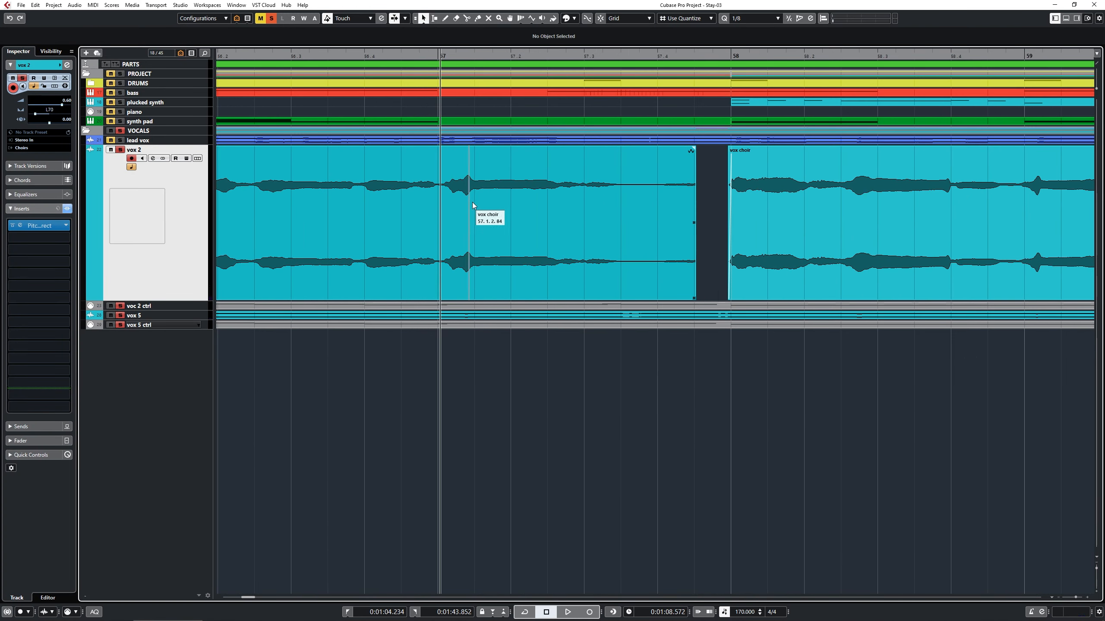
key(space)
key(space)
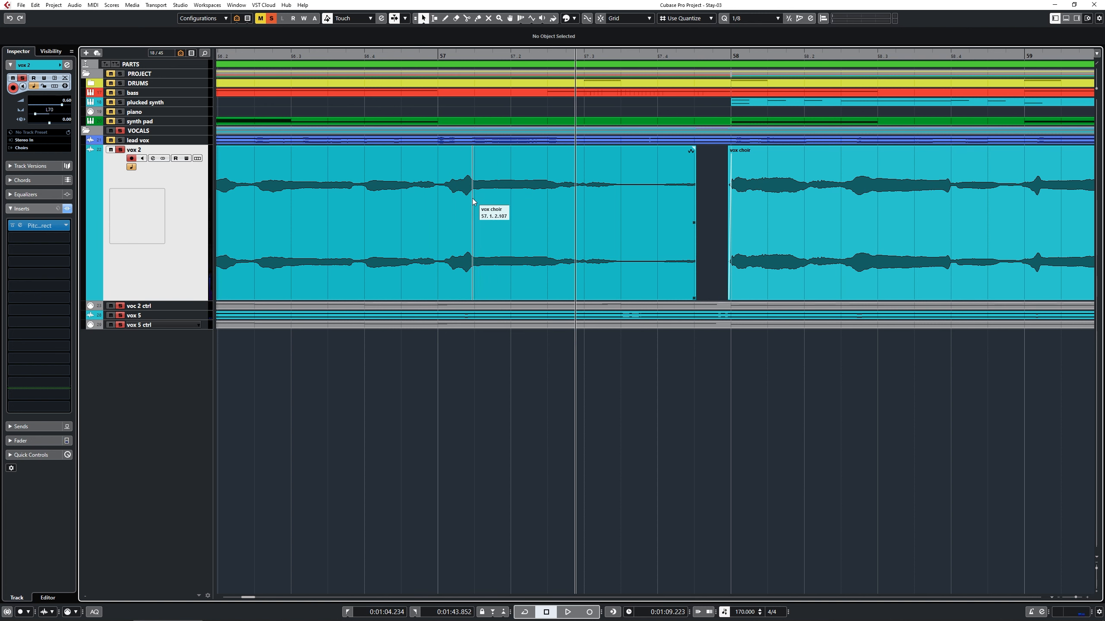
key(3)
click(474, 200)
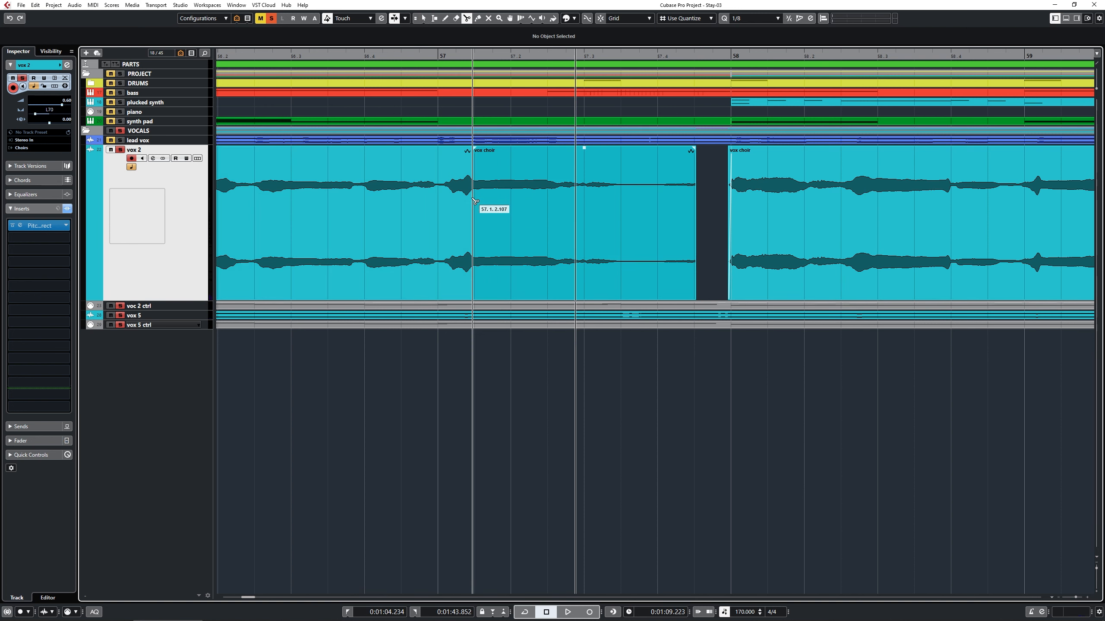
click(561, 201)
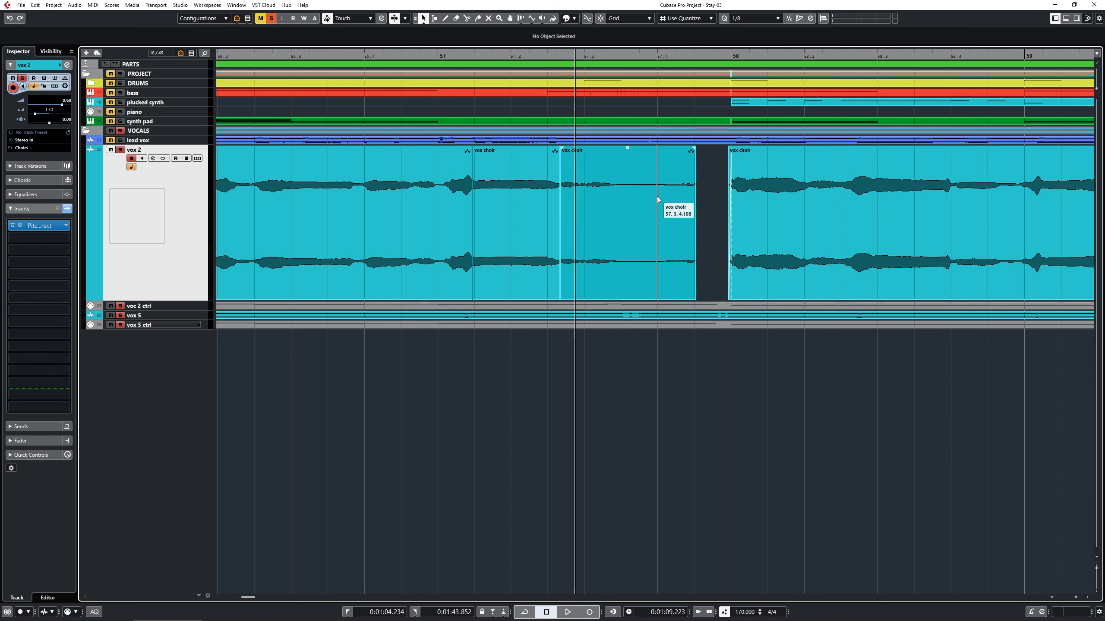
key(Delete)
Copy the short vox choir slice on vox 2 to 57.3.1.0 and play the passage from before bar 57
key(1)
click(500, 224)
drag(502, 224, 595, 226)
alt+shift+click(364, 227)
key(space)
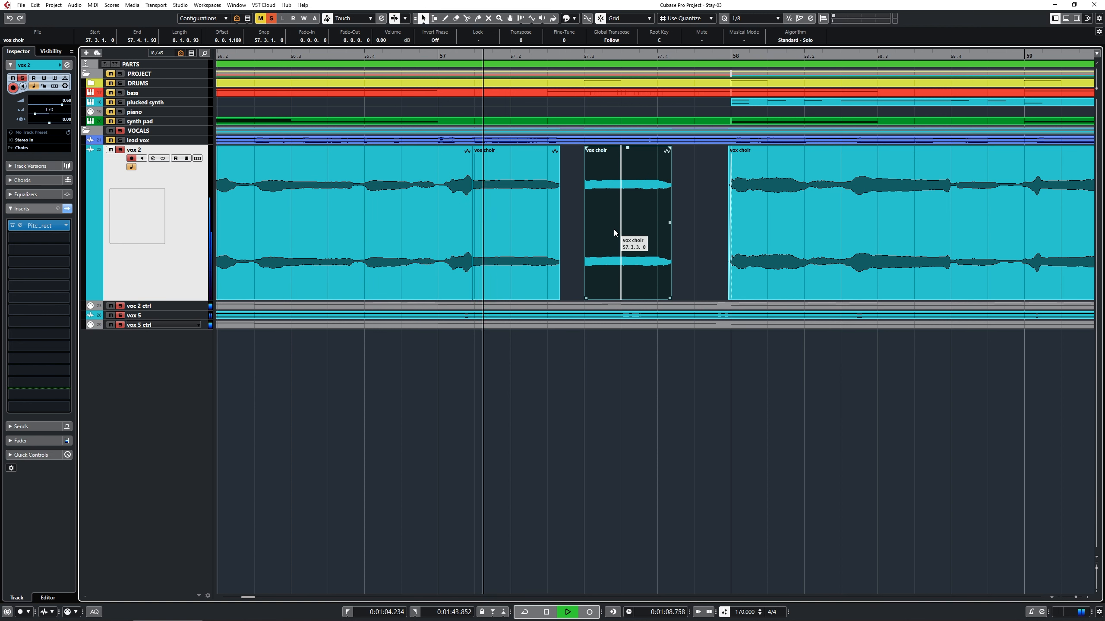
Time-stretch the vox choir slice at 57.3 to end at 57.4.3.115 with a 17-tick fade-out, and extend the preceding event to just before 57.3
key(space)
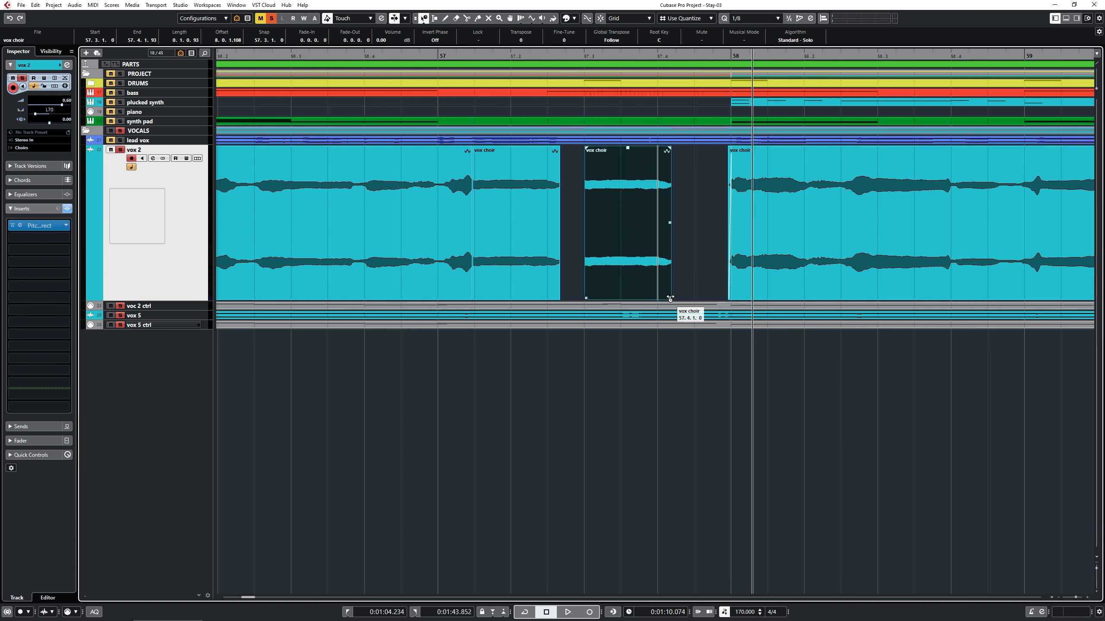
drag(670, 299, 710, 294)
drag(710, 148, 706, 148)
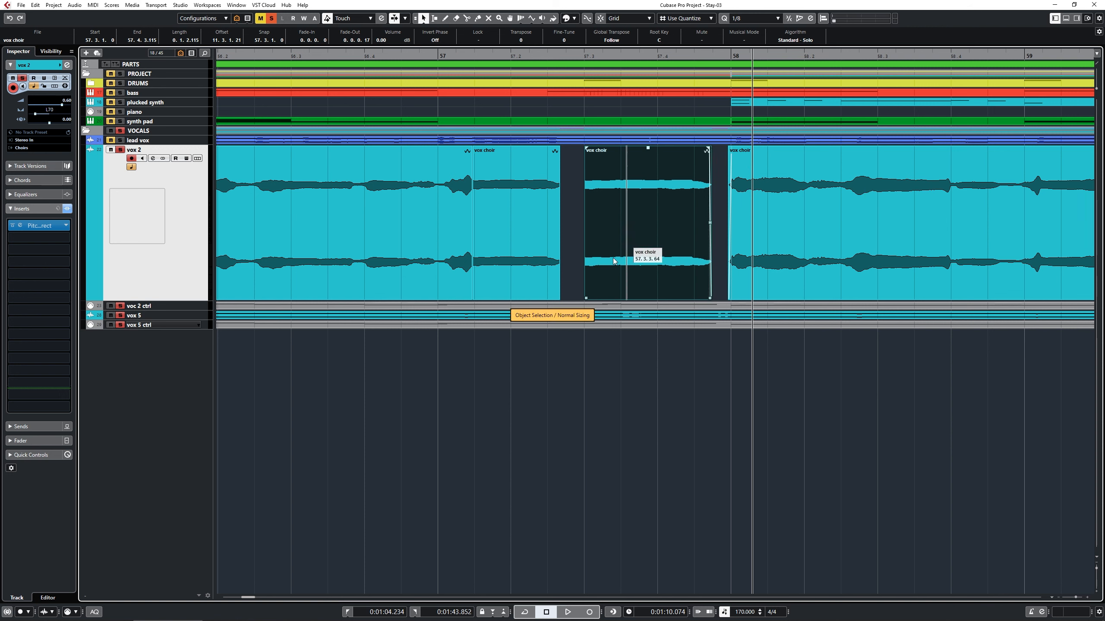
drag(560, 299, 582, 299)
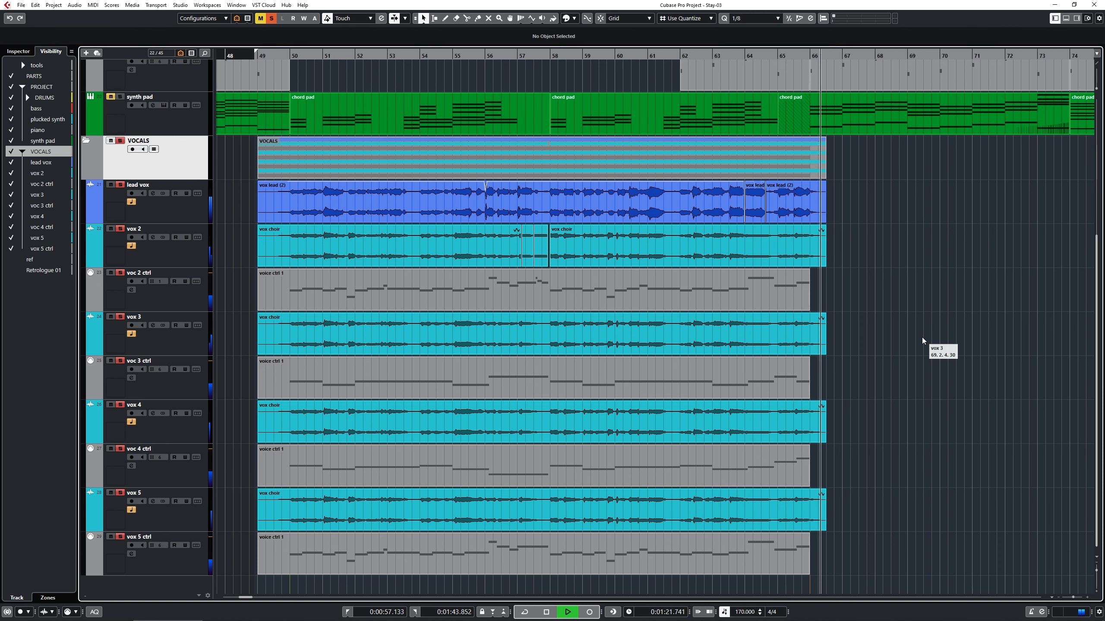
Stop playback, open the Pool and check how often the vox choir, vox lead and vox lead (2) clips are used in the project
key(space)
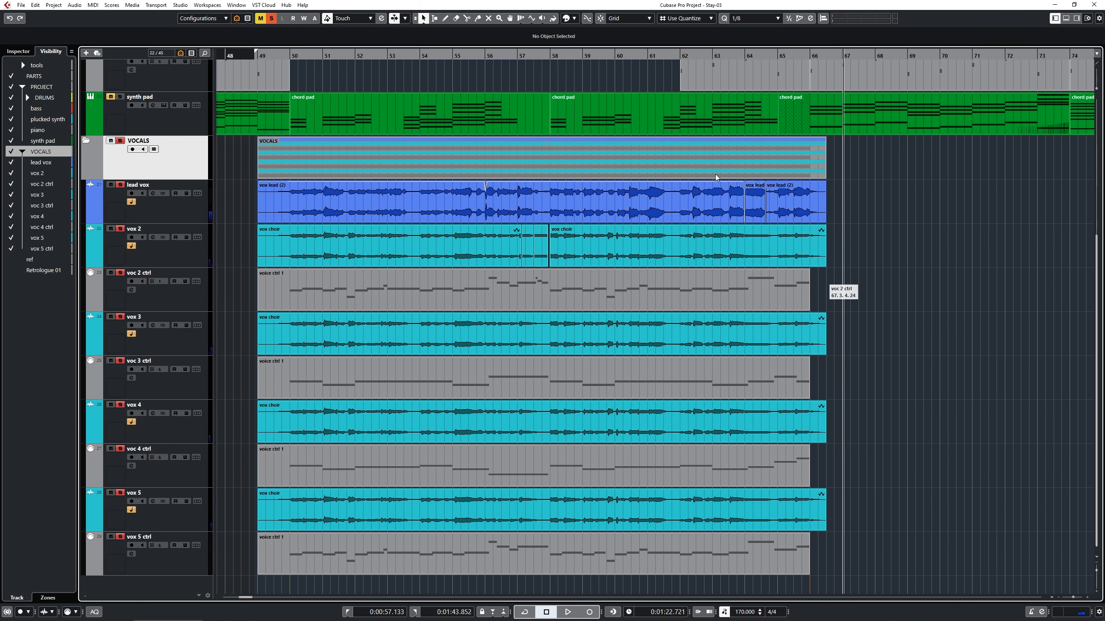
key(ctrl+p)
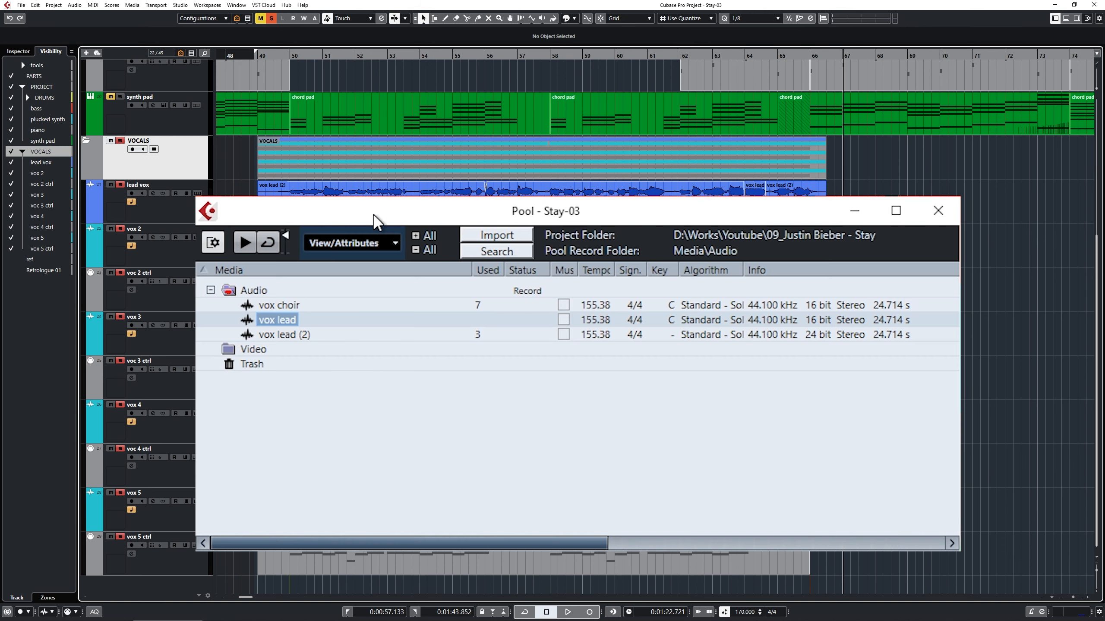
click(279, 336)
click(285, 306)
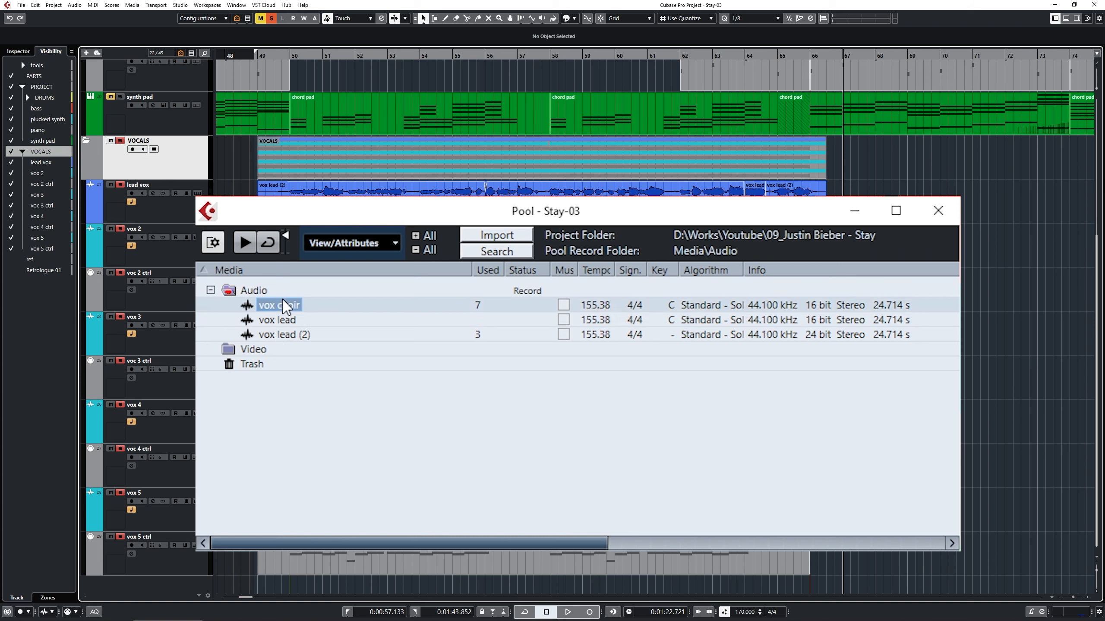
click(478, 338)
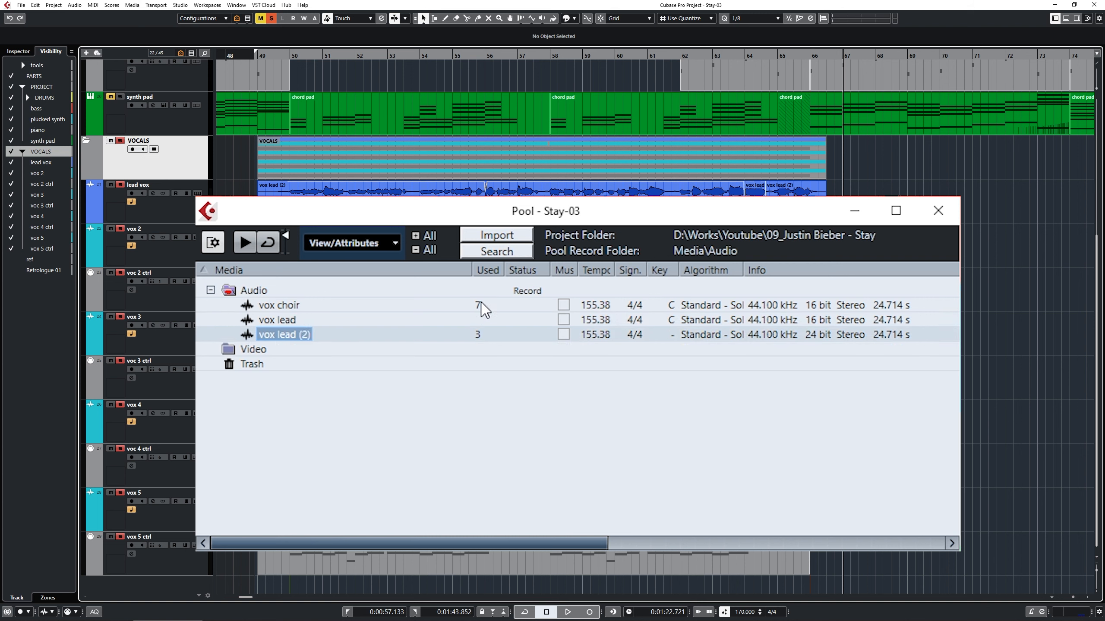
click(476, 306)
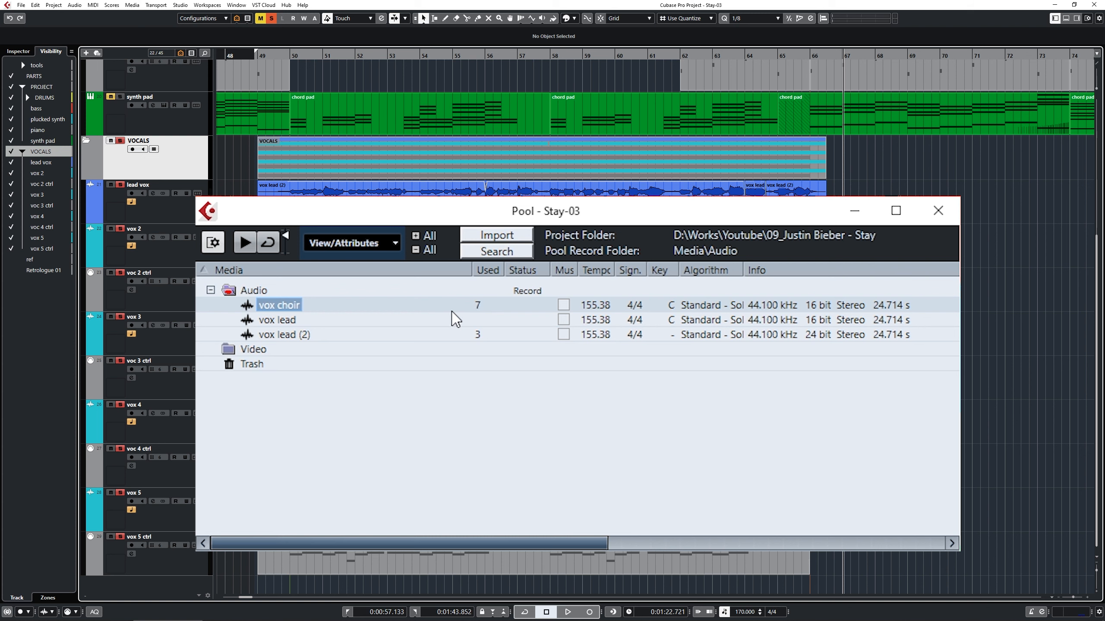
click(330, 321)
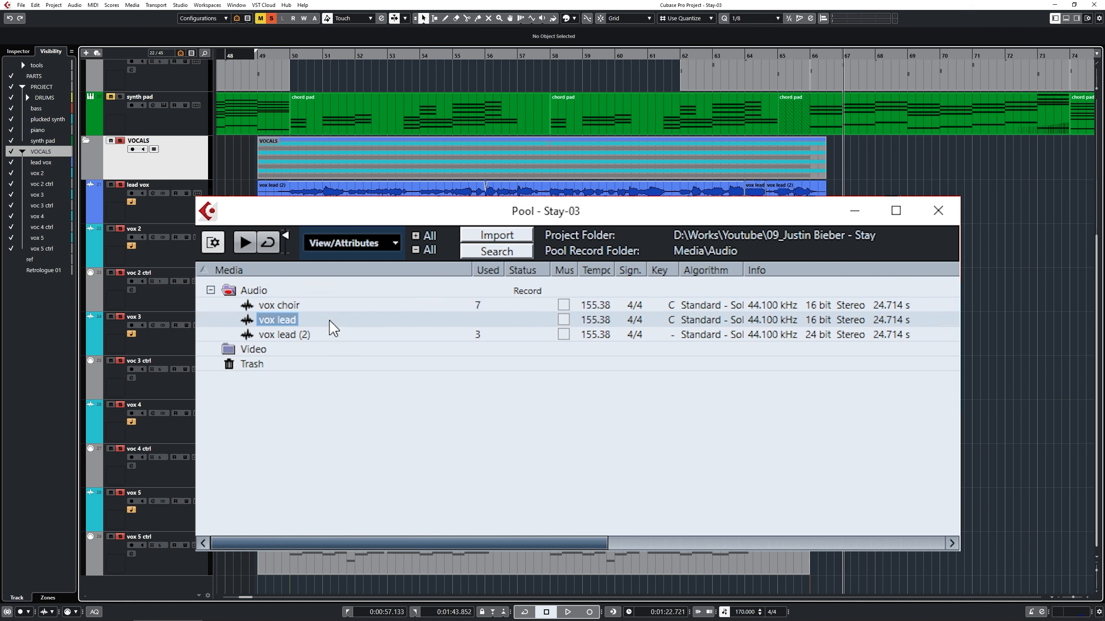